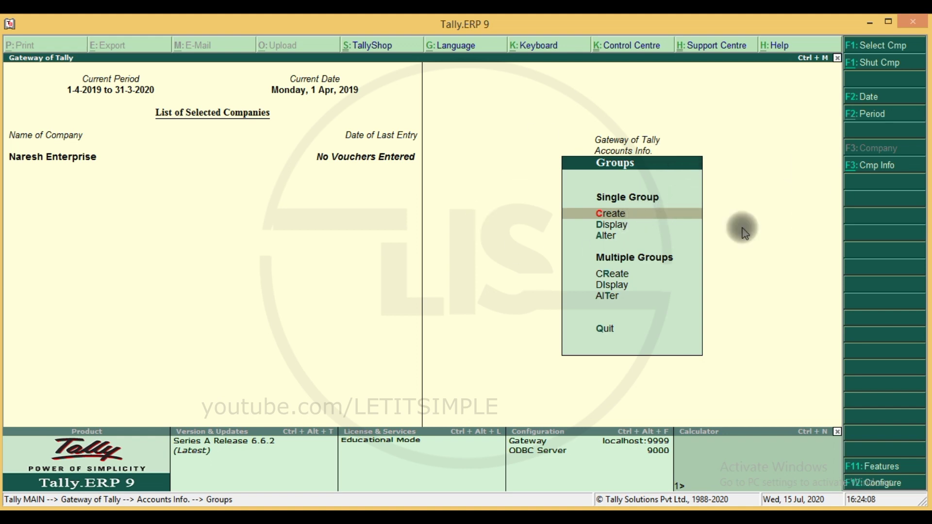
# Start creating a single group and name it "DEBTORS- TAMBARAM", consulting the group exercise slide in the slideshow for the name
pyautogui.press('Return')
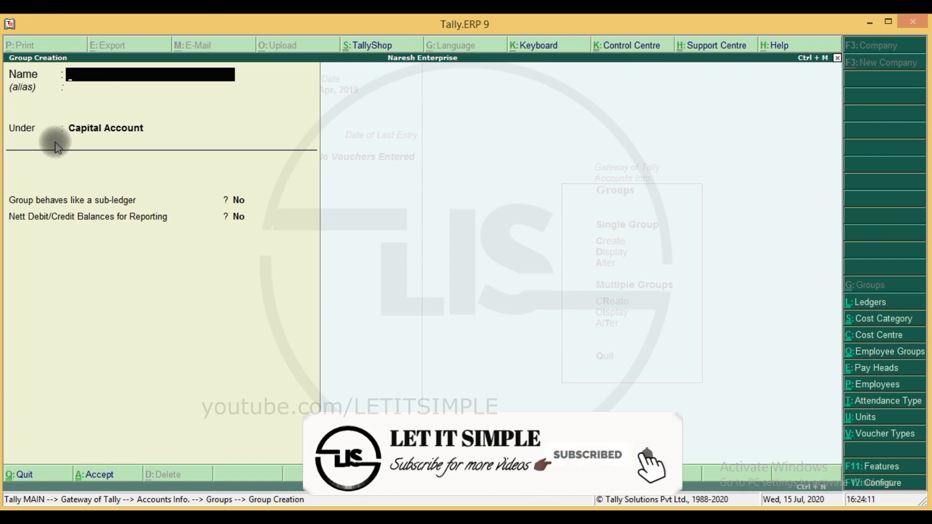
pyautogui.hotkey('alt', 'Tab')
pyautogui.hotkey('alt', 'Tab')
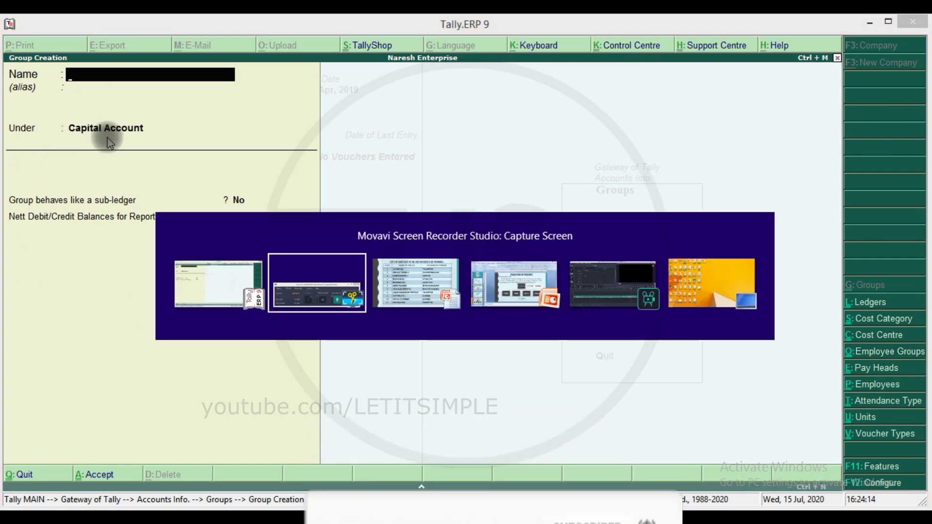
pyautogui.press('Left')
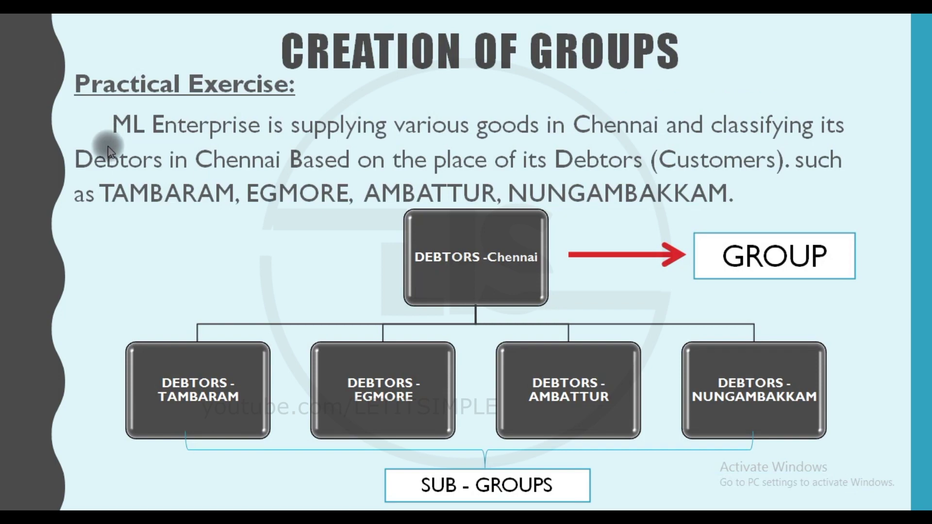
pyautogui.hotkey('alt', 'Tab')
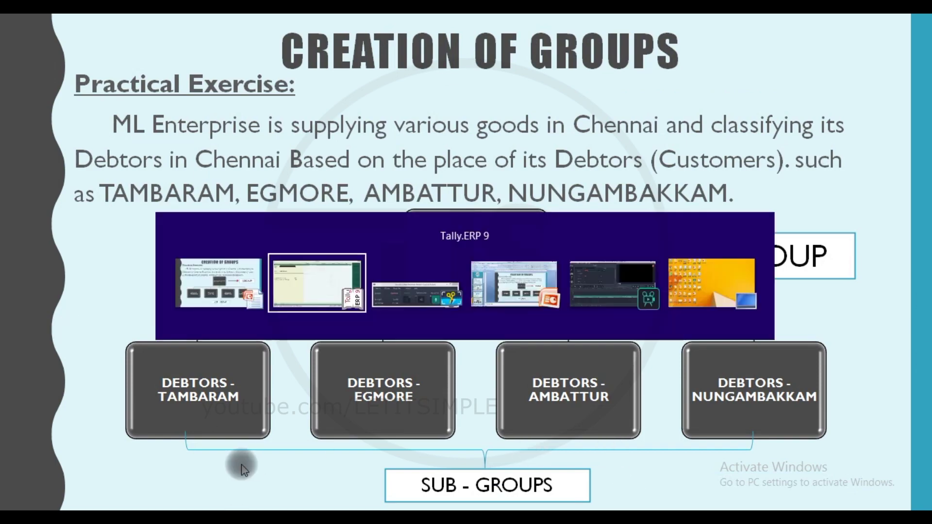
pyautogui.write('DEBTO')
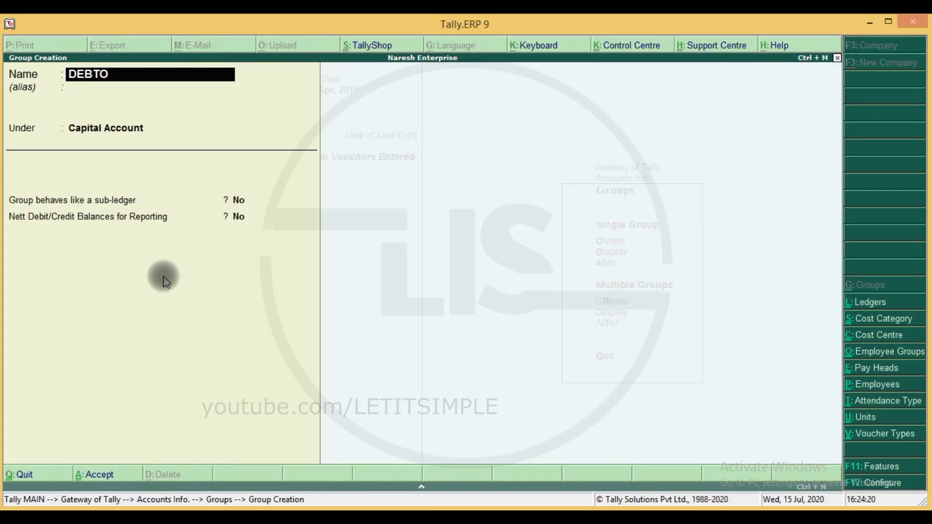
pyautogui.write('RS- TAMBARAM')
pyautogui.press('Return')
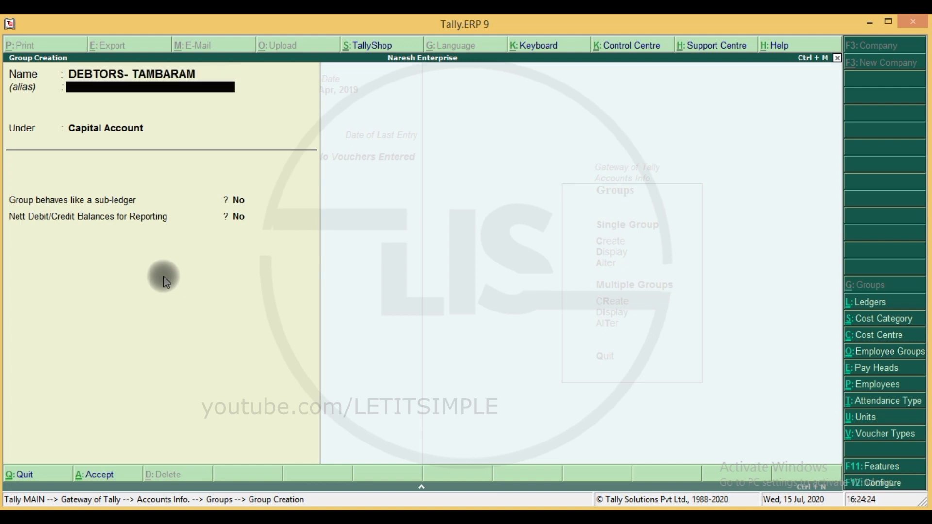
# Place the Tambaram group under Sundry Debtors without an alias, keep both reporting options at No, and save it
pyautogui.press('Return')
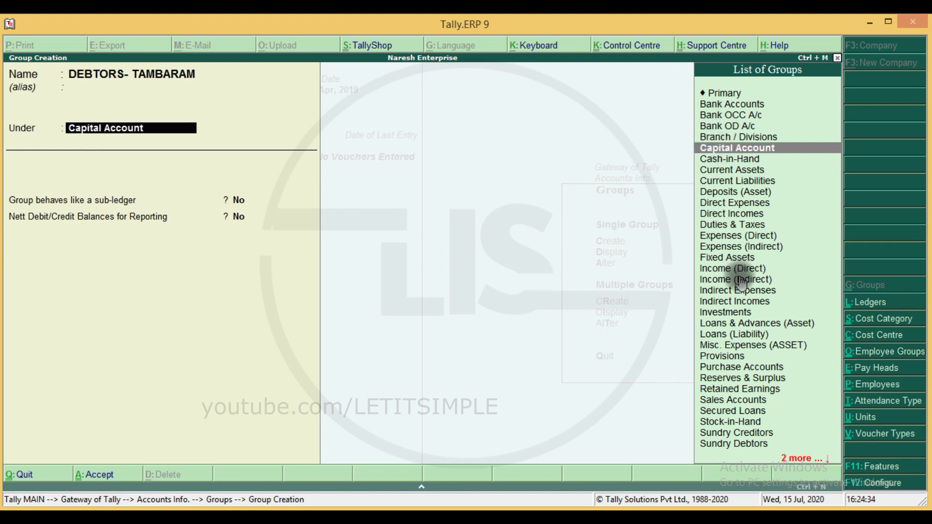
pyautogui.write('DE')
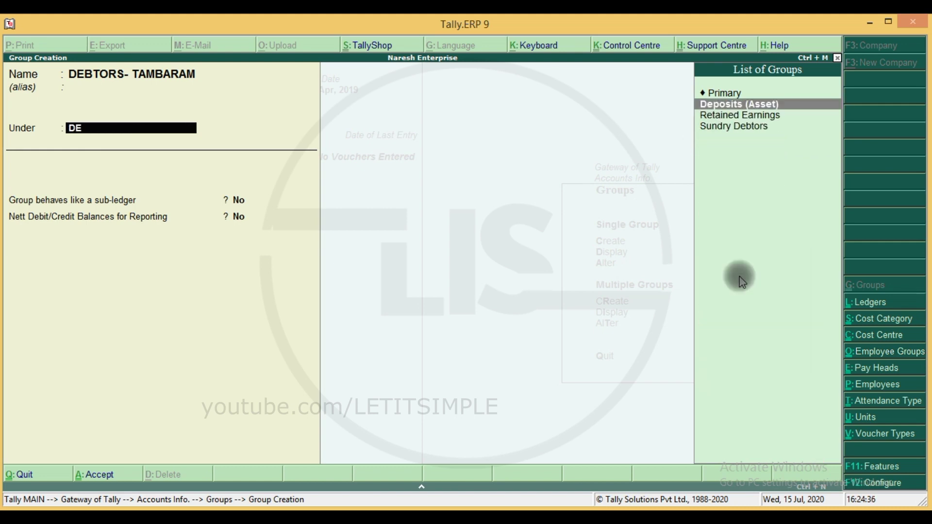
pyautogui.press('Down')
pyautogui.press('Down')
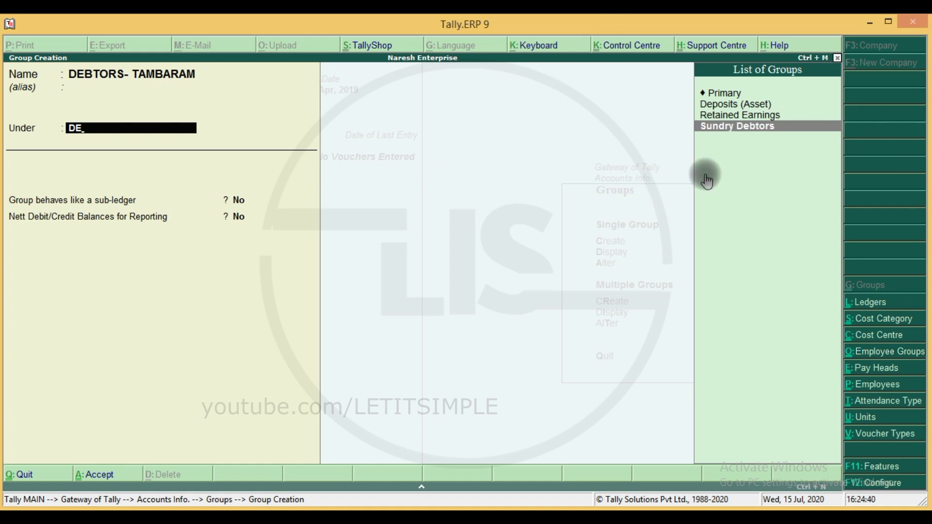
pyautogui.press('Return')
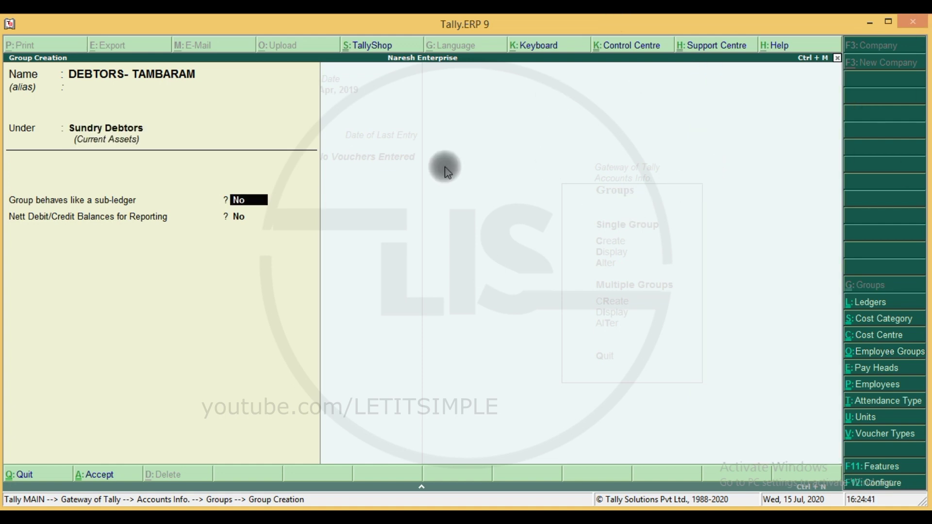
pyautogui.press('Return')
pyautogui.press('Return')
pyautogui.press('Return')
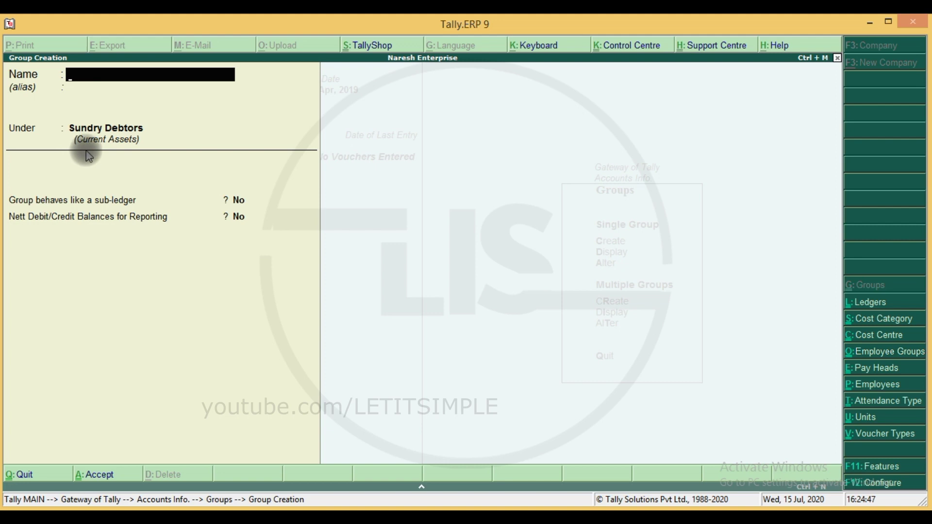
# Name the next new group "DEBTORS - EGMORE", checking the subgroup name on the exercise slide in the slideshow
pyautogui.write('EBTO')
pyautogui.press('BackSpace')
pyautogui.press('BackSpace')
pyautogui.write('DEBTOR')
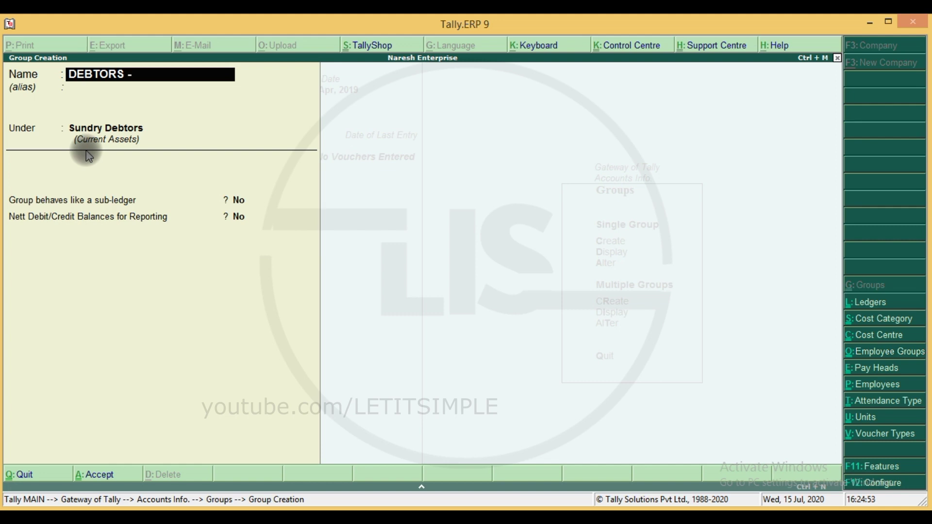
pyautogui.hotkey('alt', 'Tab')
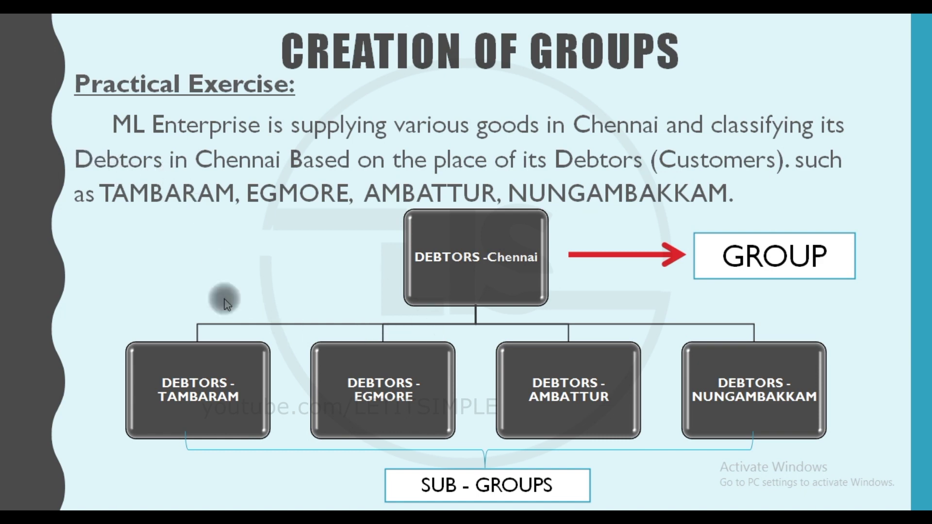
pyautogui.hotkey('alt', 'Tab')
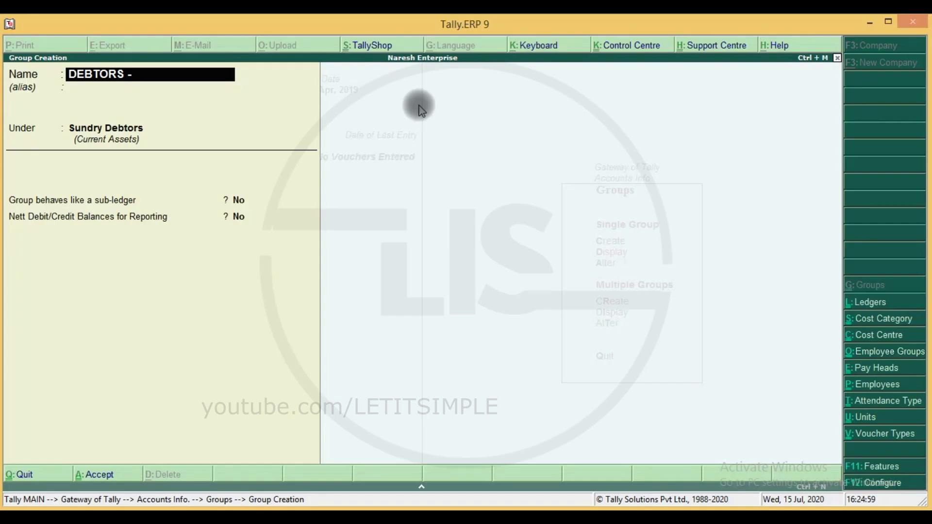
pyautogui.hotkey('alt', 'Tab')
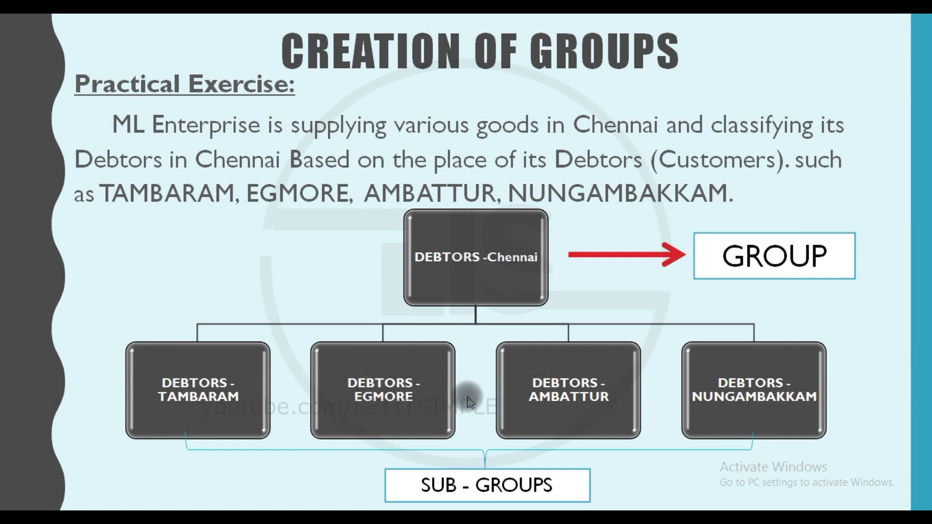
pyautogui.hotkey('alt', 'Tab')
pyautogui.write('EGMORE')
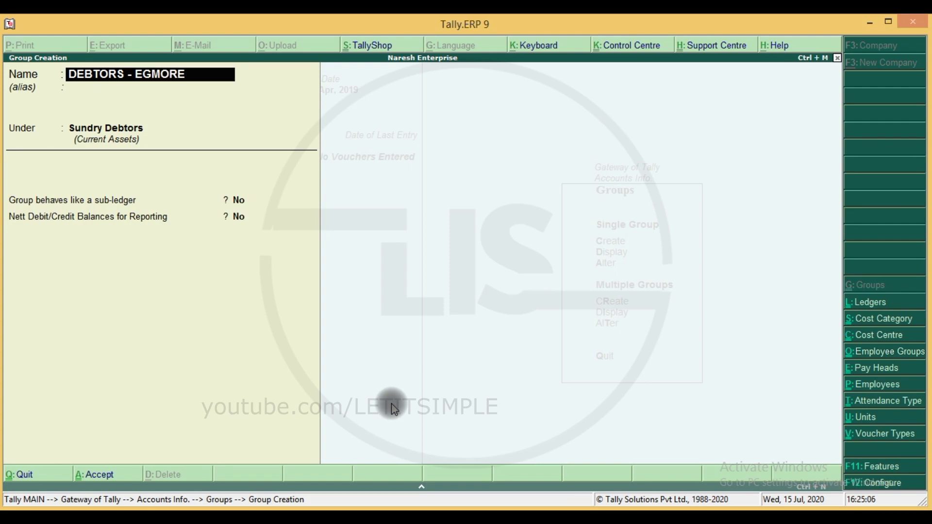
pyautogui.hotkey('alt', 'Tab')
pyautogui.hotkey('alt', 'Tab')
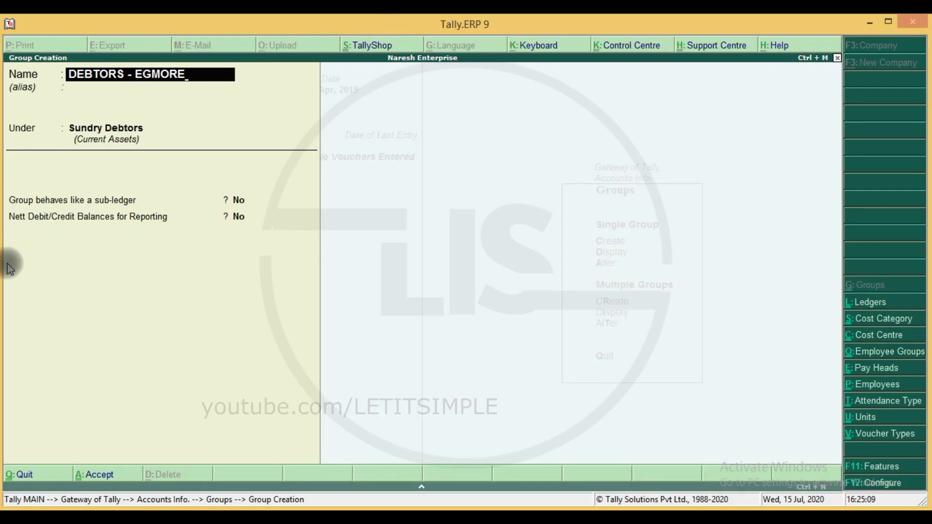
# Save the Egmore group under Sundry Debtors with both options at No, and leave single group creation
pyautogui.press('Return')
pyautogui.press('Return')
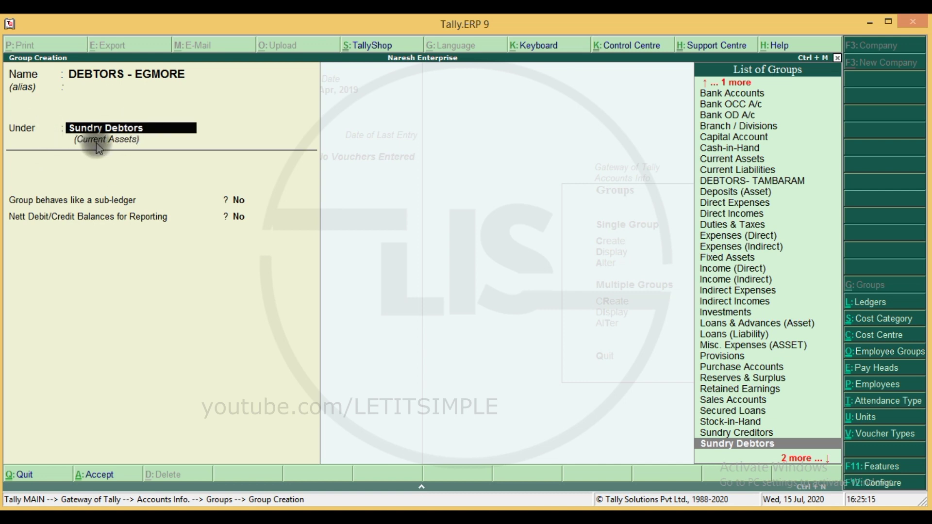
pyautogui.press('Return')
pyautogui.press('Return')
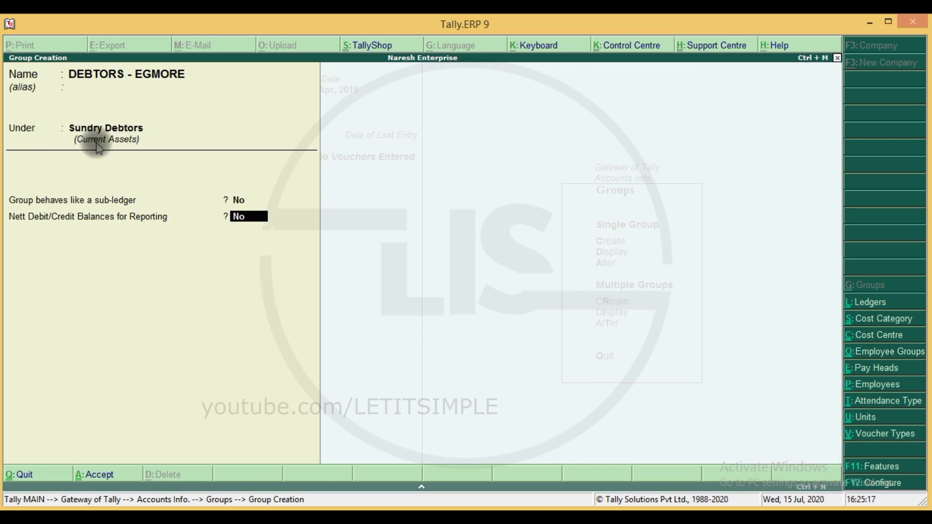
pyautogui.press('Return')
pyautogui.press('Return')
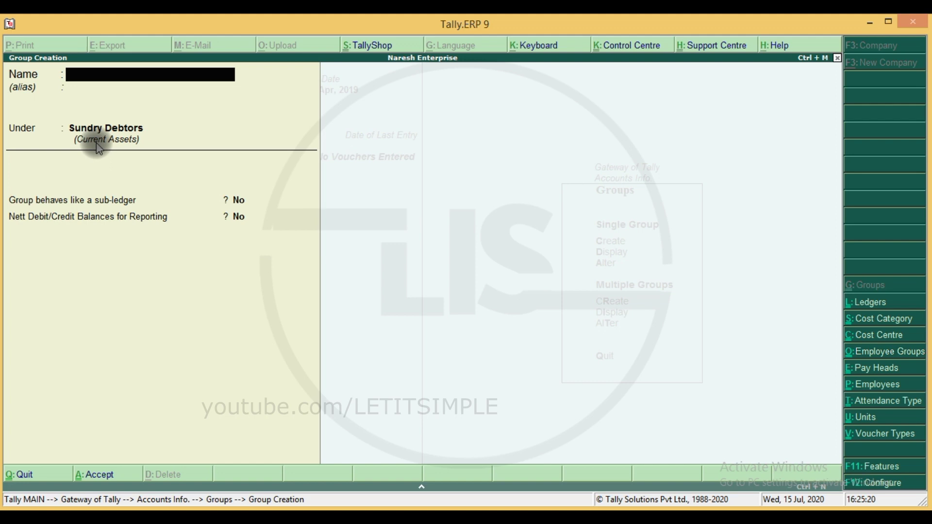
pyautogui.press('Escape')
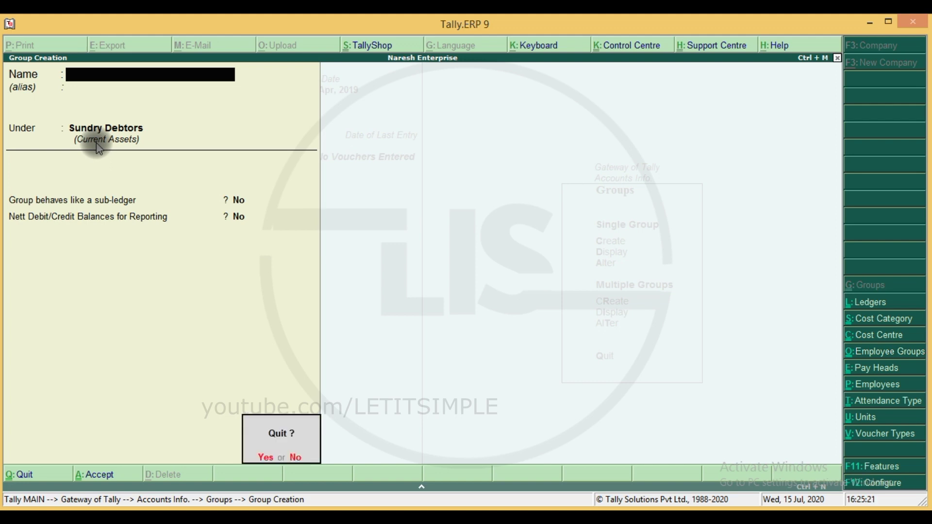
pyautogui.press('Return')
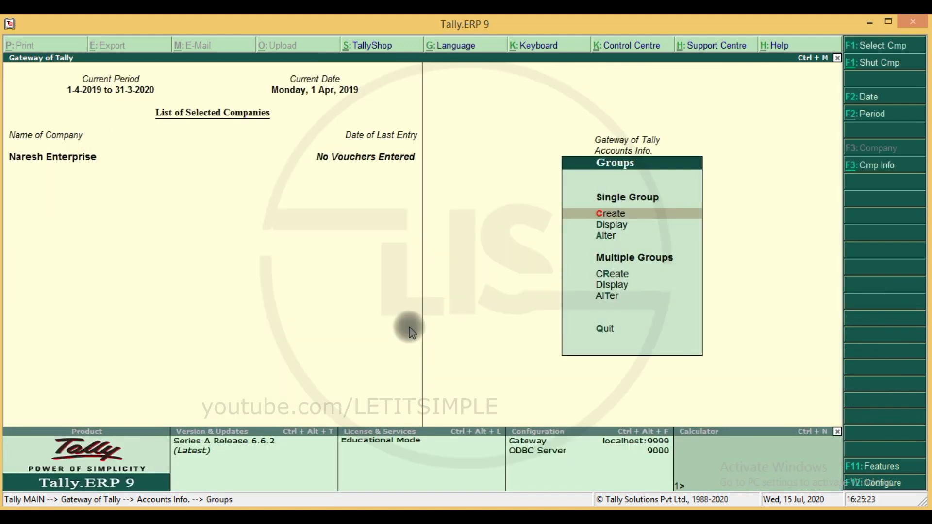
pyautogui.click(605, 273)
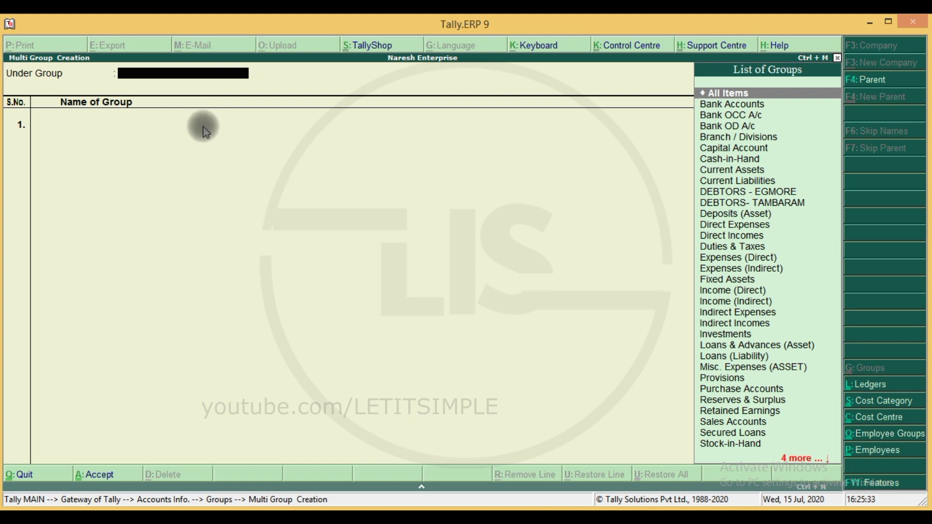
pyautogui.press('Escape')
pyautogui.press('y')
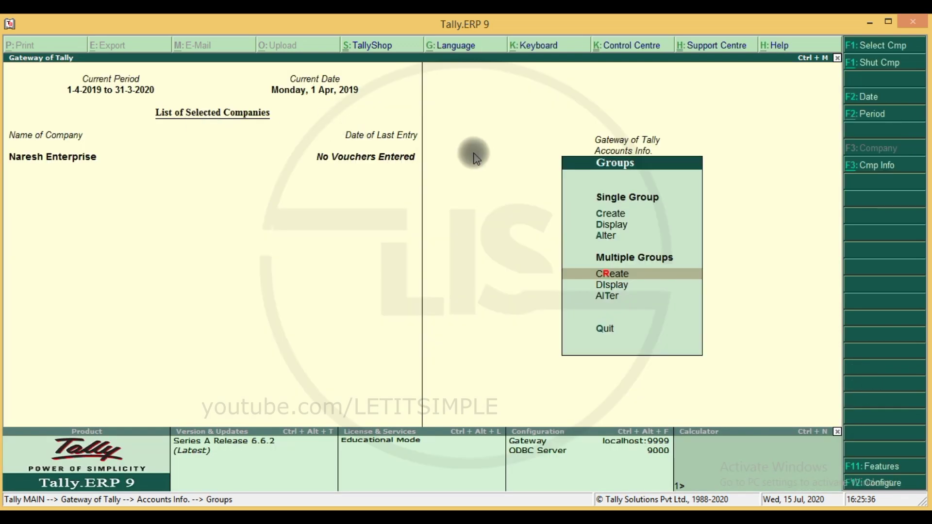
pyautogui.press('c')
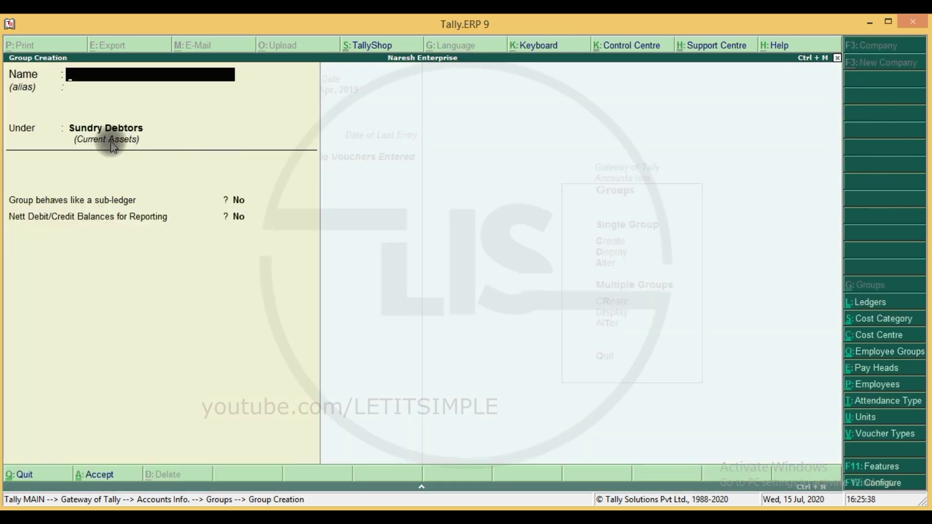
pyautogui.write('KANNAN\\')
pyautogui.press('Return')
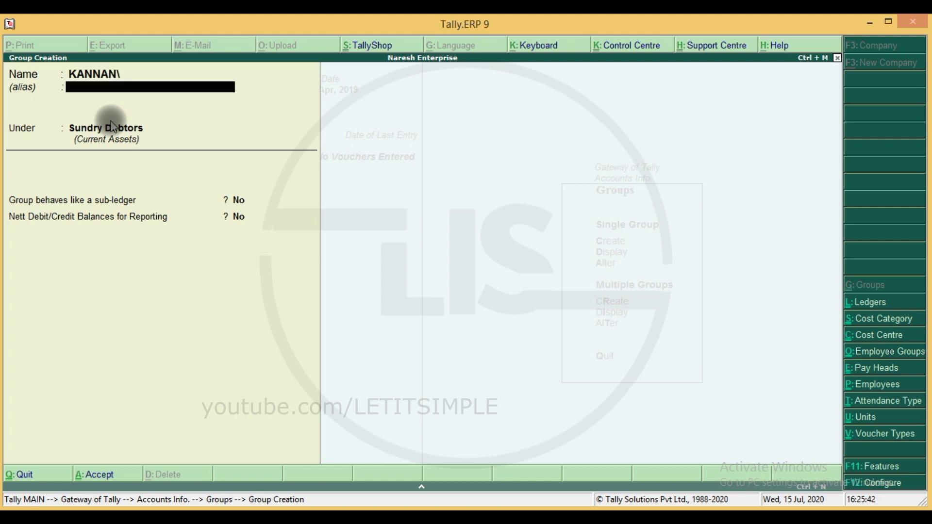
pyautogui.press('Return')
pyautogui.press('Down')
pyautogui.press('Down')
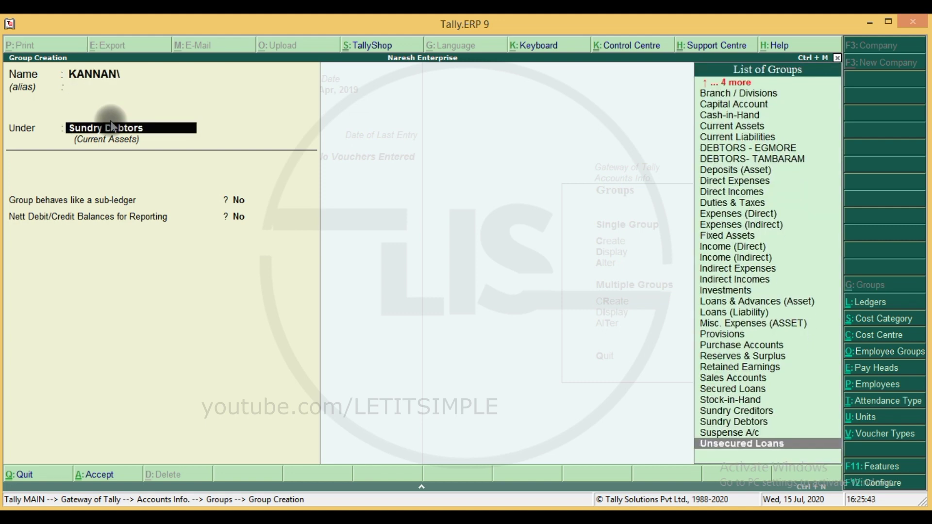
pyautogui.press('BackSpace')
pyautogui.press('Escape')
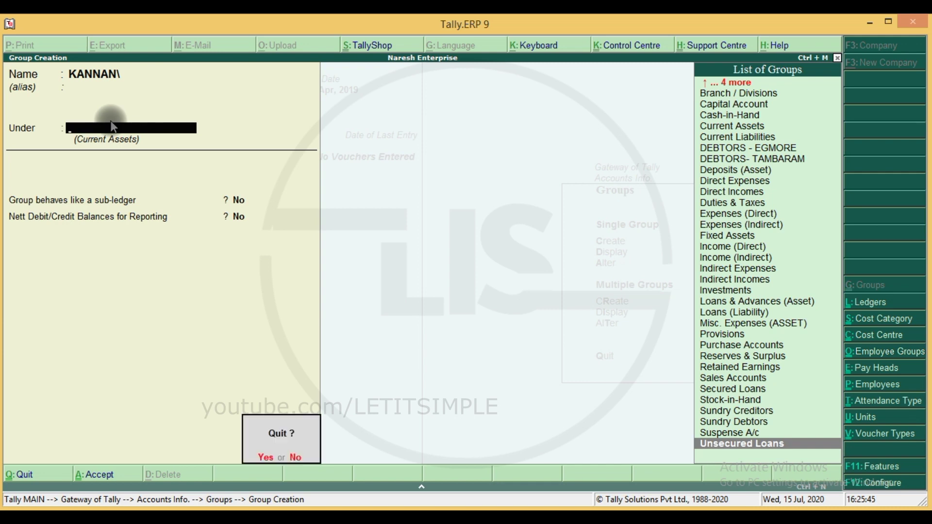
pyautogui.press('y')
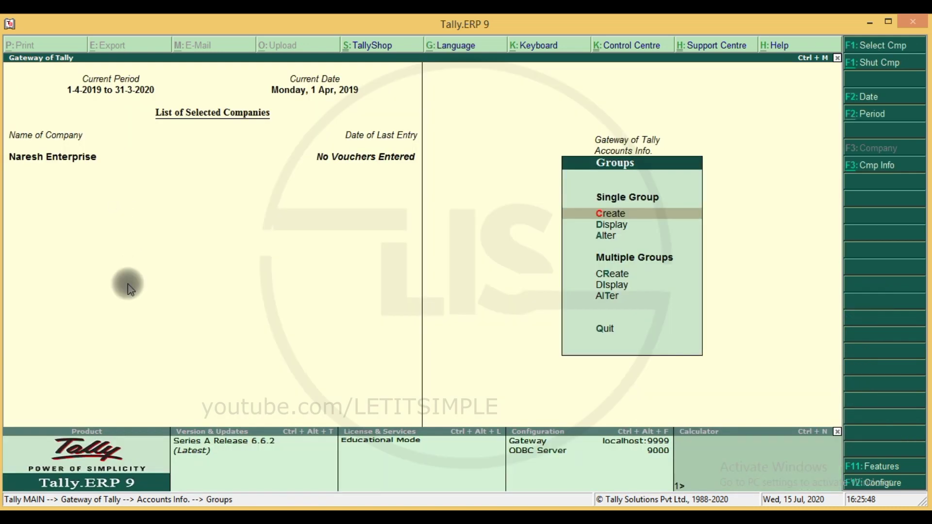
# Start creating multiple groups with Sundry Debtors as the parent, and consult the exercise slide for the remaining subgroup names
pyautogui.press('r')
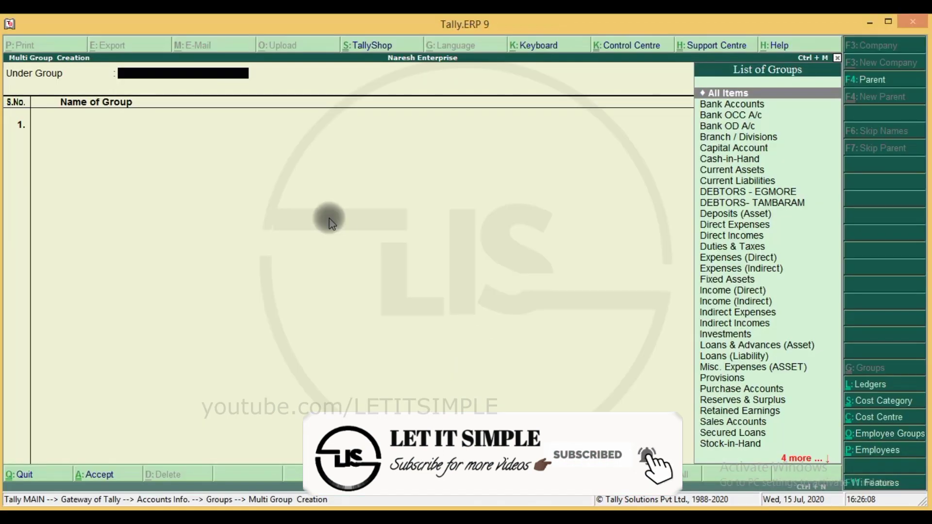
pyautogui.write('S')
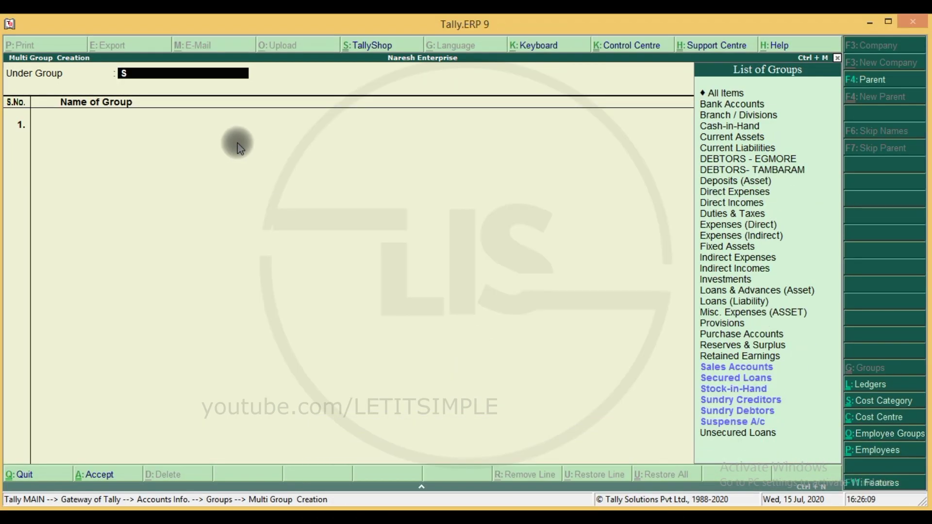
pyautogui.write('UN')
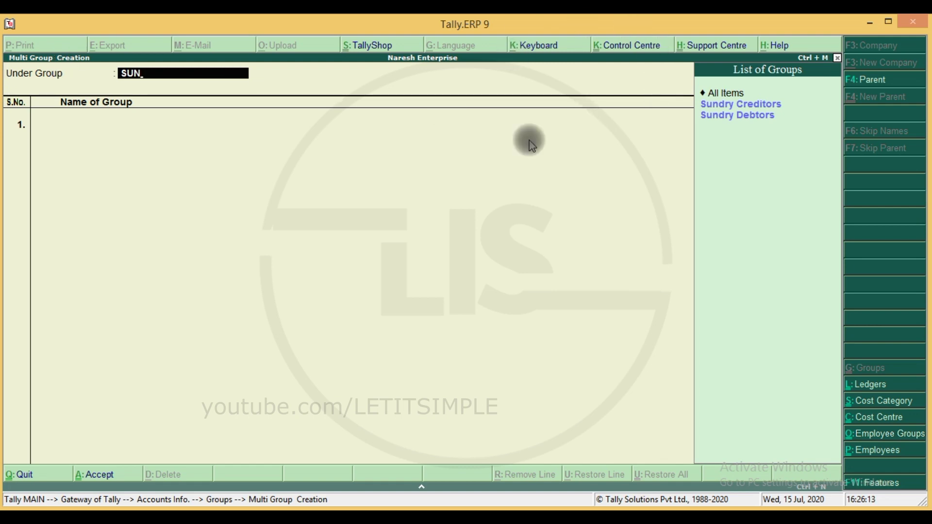
pyautogui.press('Down')
pyautogui.press('Down')
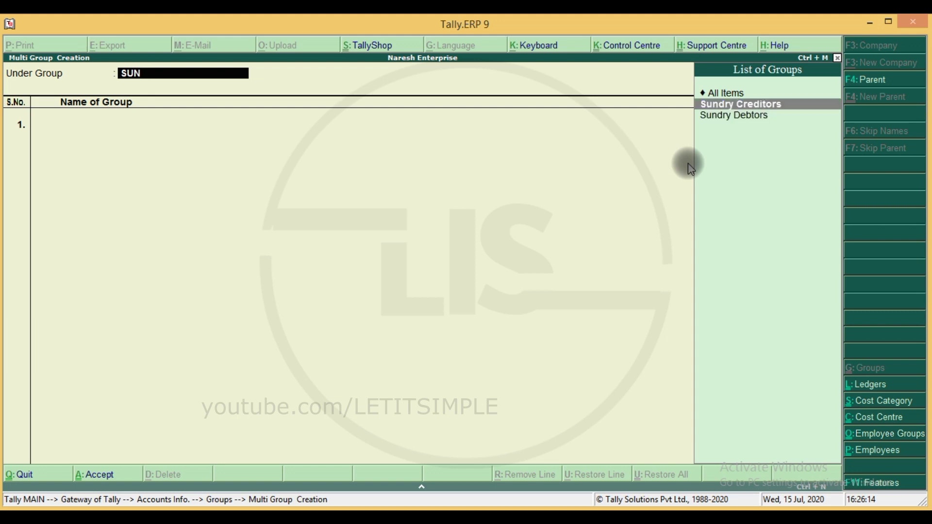
pyautogui.press('Return')
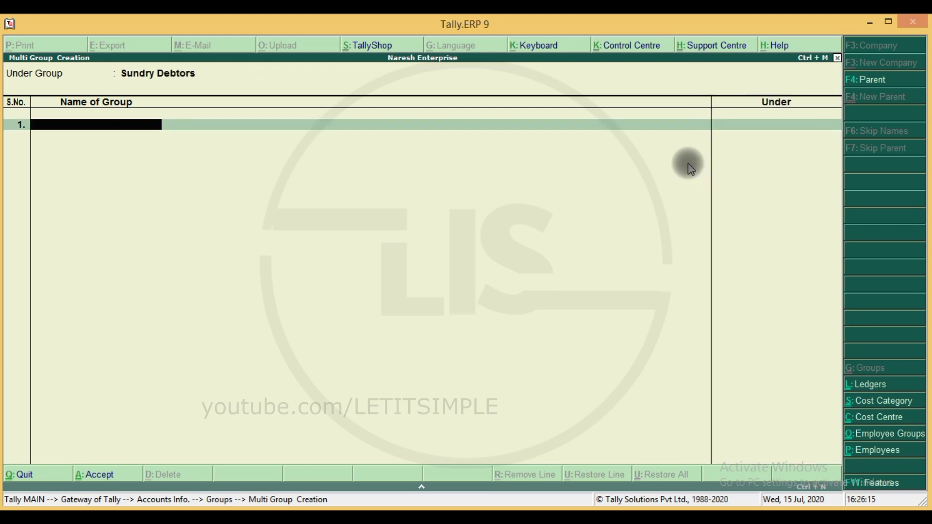
pyautogui.hotkey('alt', 'Tab')
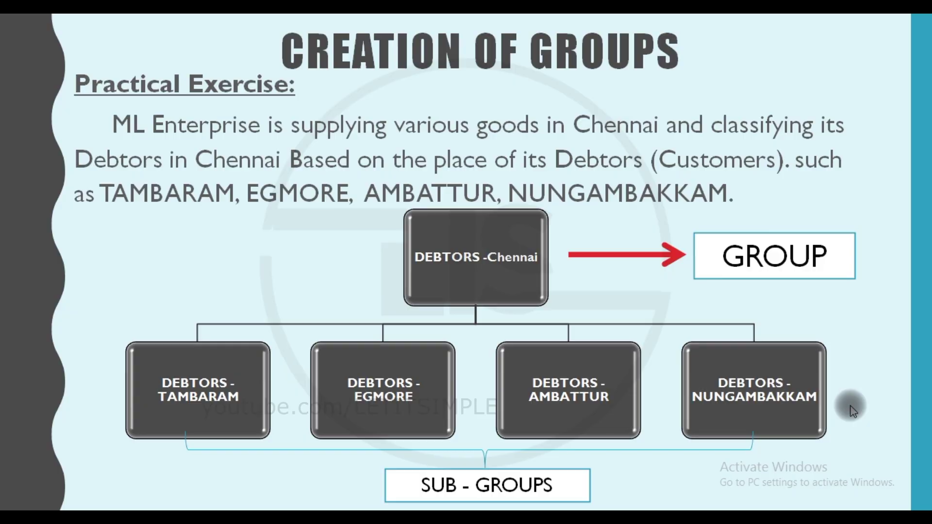
# Enter "DEBTOR- AMBATTUR" and "DEBTOR - NUNGAMBAKKAM" as the two new group names under Sundry Debtors
pyautogui.hotkey('alt', 'Tab')
pyautogui.click(746, 124)
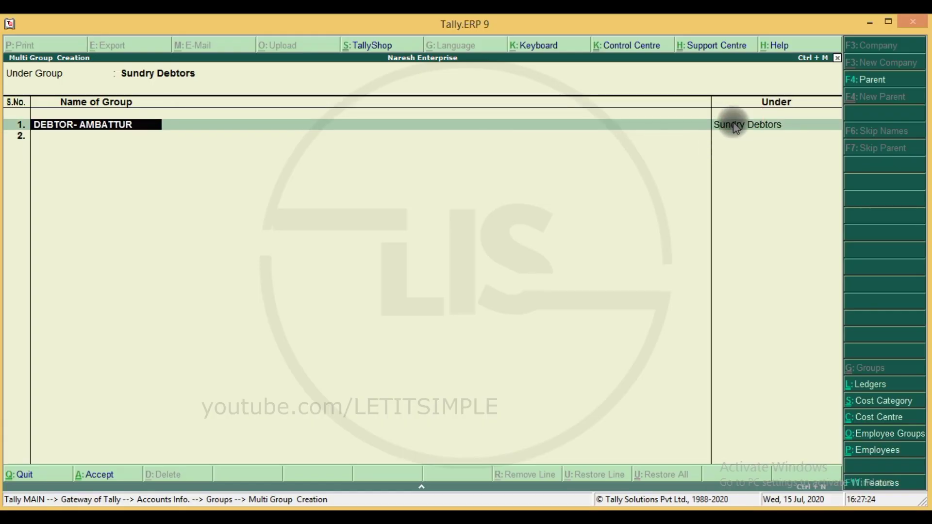
pyautogui.click(605, 135)
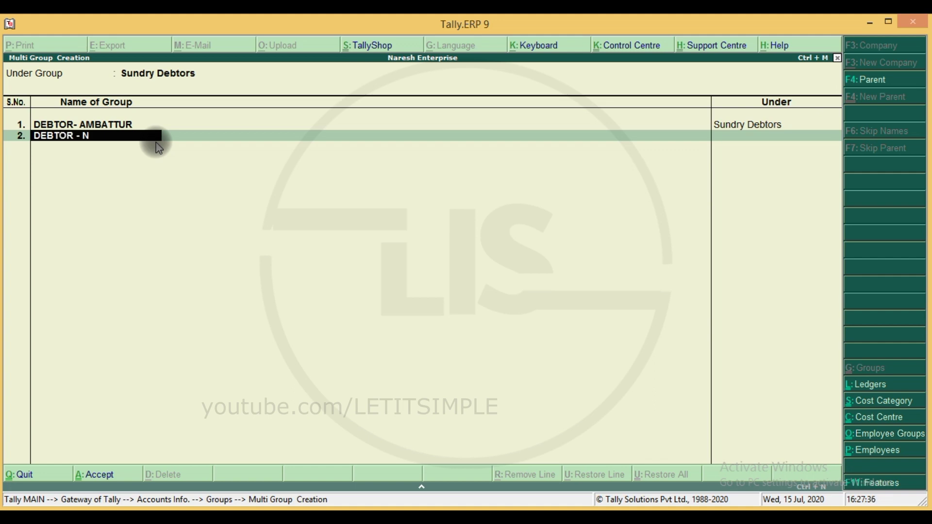
pyautogui.write('UNGAMBAKKAM')
pyautogui.press('Return')
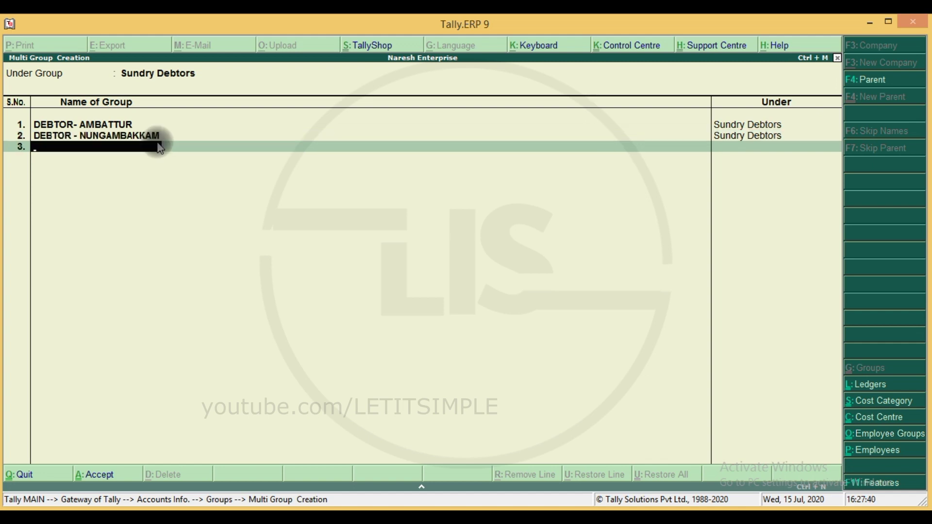
# Switch the parent of both new groups to Sundry Creditors as a trial, and set it back to Sundry Debtors
pyautogui.press('BackSpace')
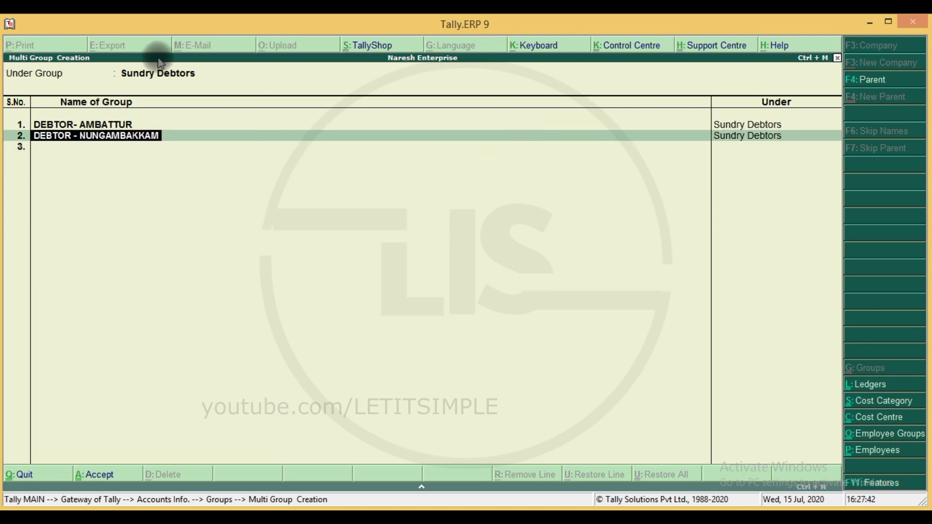
pyautogui.click(154, 73)
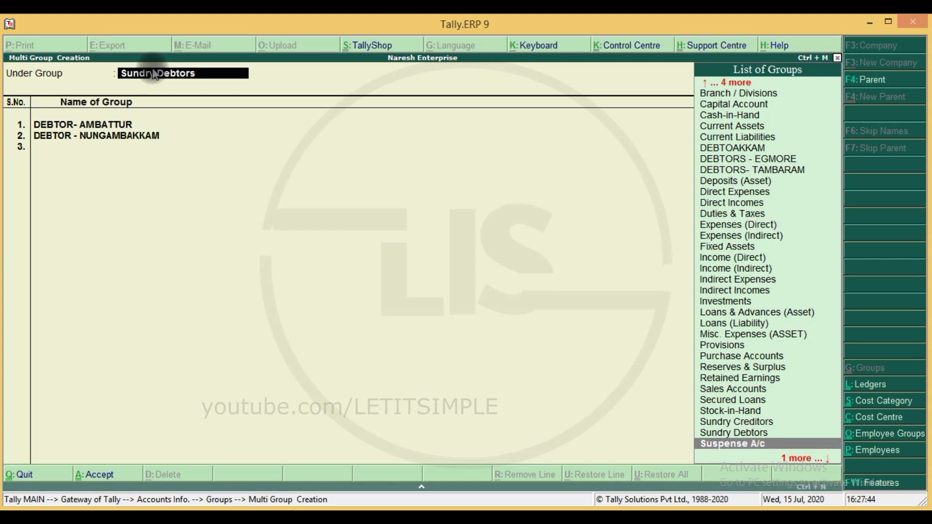
pyautogui.press('Up')
pyautogui.press('Return')
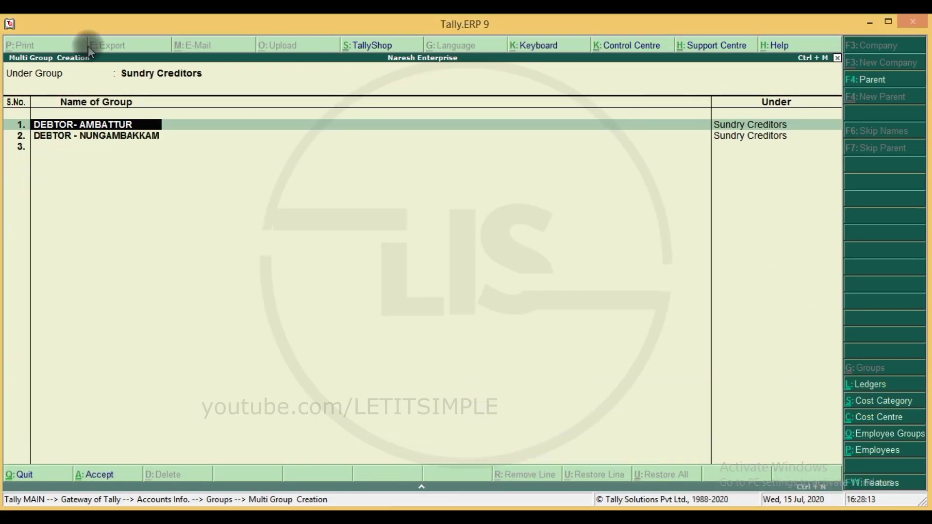
pyautogui.click(164, 76)
pyautogui.press('Down')
pyautogui.press('Return')
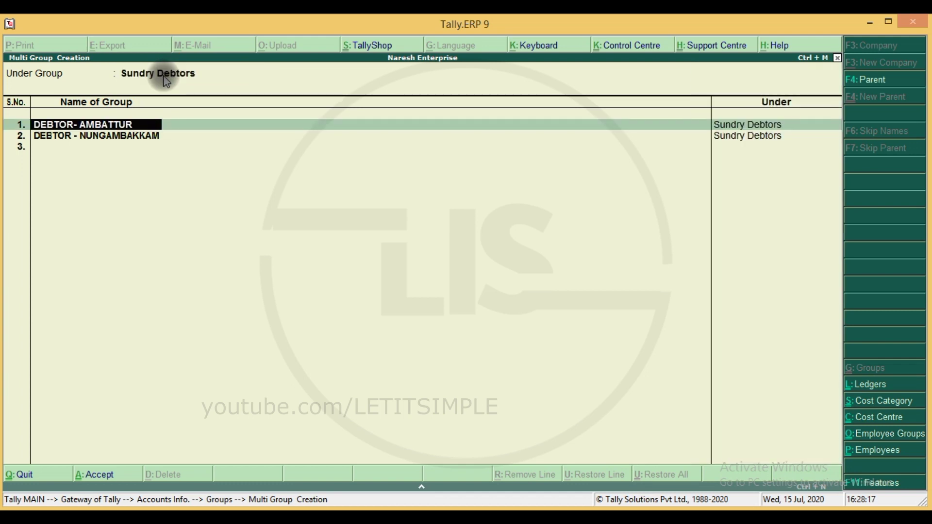
# Accept and save the Ambattur and Nungambakkam groups under Sundry Debtors
pyautogui.hotkey('ctrl', 'a')
pyautogui.click(163, 75)
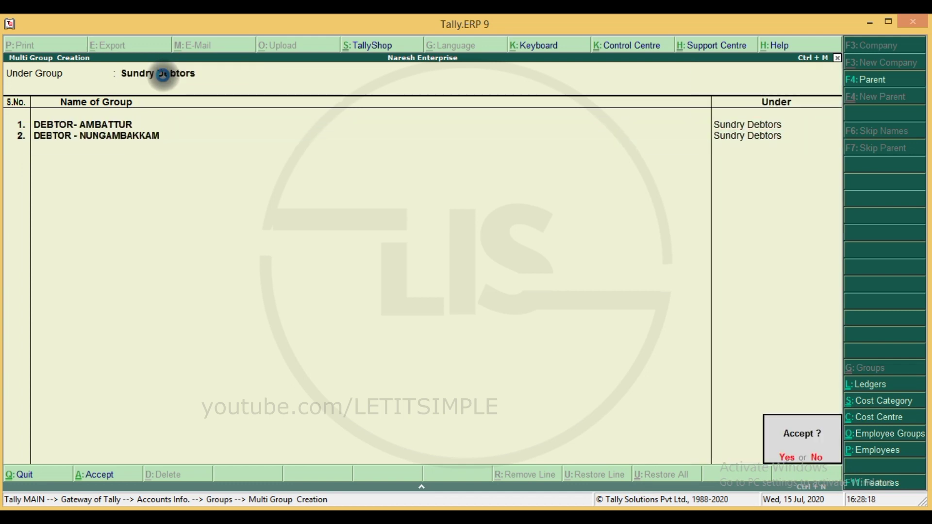
pyautogui.press('y')
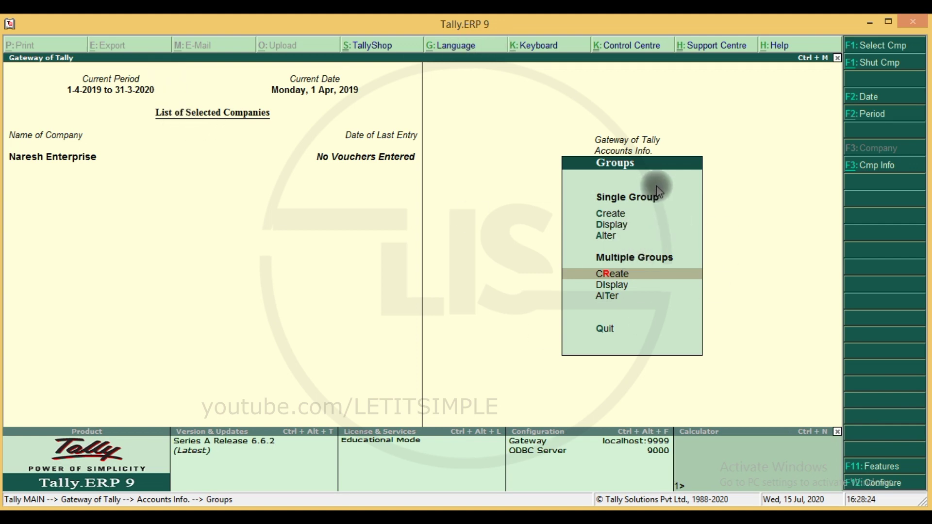
# Display multiple groups for All Items and go through the list down to the area-wise debtor groups
pyautogui.press('Down')
pyautogui.click(618, 234)
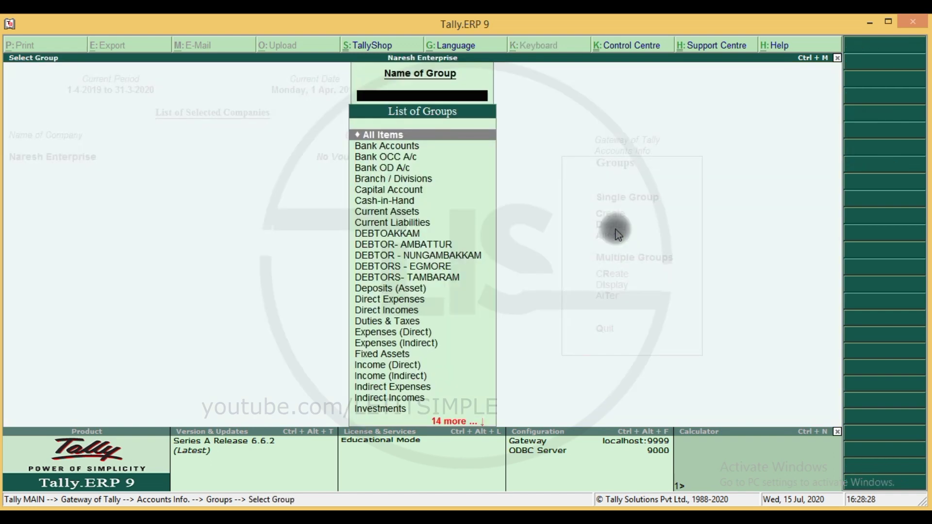
pyautogui.press('Return')
pyautogui.press('Down')
pyautogui.press('Down')
pyautogui.press('Down')
pyautogui.press('Down')
pyautogui.press('Down')
pyautogui.press('Down')
pyautogui.press('Down')
pyautogui.press('Down')
pyautogui.press('Down')
pyautogui.press('Down')
pyautogui.press('Down')
pyautogui.press('Down')
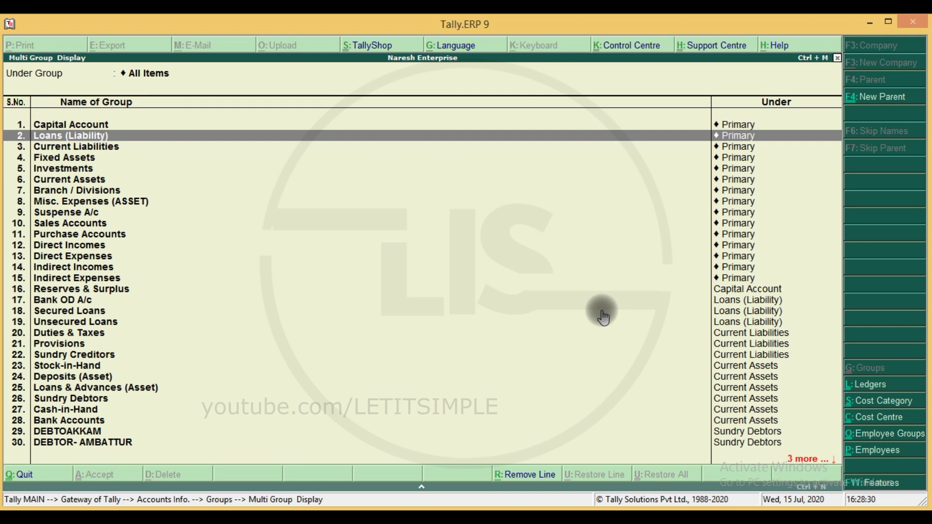
pyautogui.press('Down')
pyautogui.press('Down')
pyautogui.press('Down')
pyautogui.press('Down')
pyautogui.press('Down')
pyautogui.press('Down')
pyautogui.press('Down')
pyautogui.press('Down')
pyautogui.press('Down')
pyautogui.press('Down')
pyautogui.press('Down')
pyautogui.press('Down')
pyautogui.press('Down')
pyautogui.press('Down')
pyautogui.press('Down')
pyautogui.press('Down')
pyautogui.press('Down')
pyautogui.press('Down')
pyautogui.press('Down')
pyautogui.press('Down')
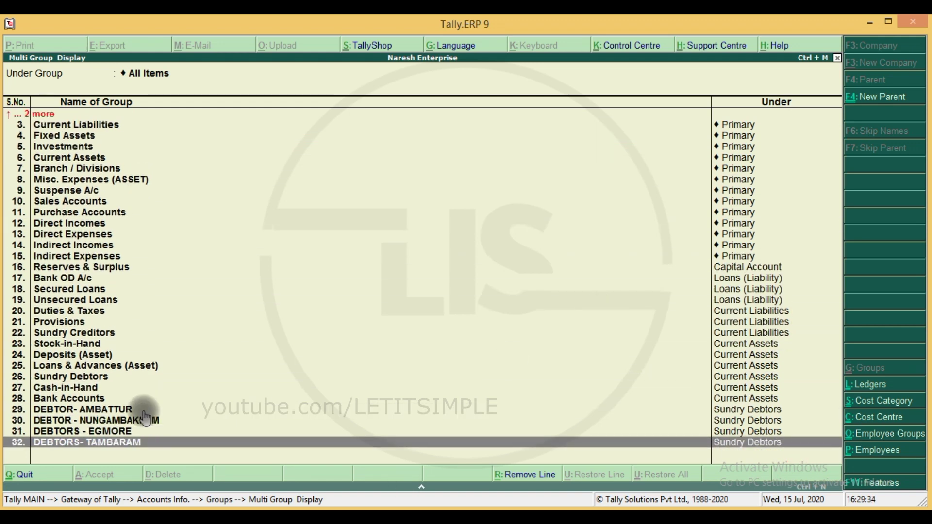
# Examine the group hierarchy from Current Assets through Sundry Debtors to each of the four area-wise debtor groups
pyautogui.click(734, 410)
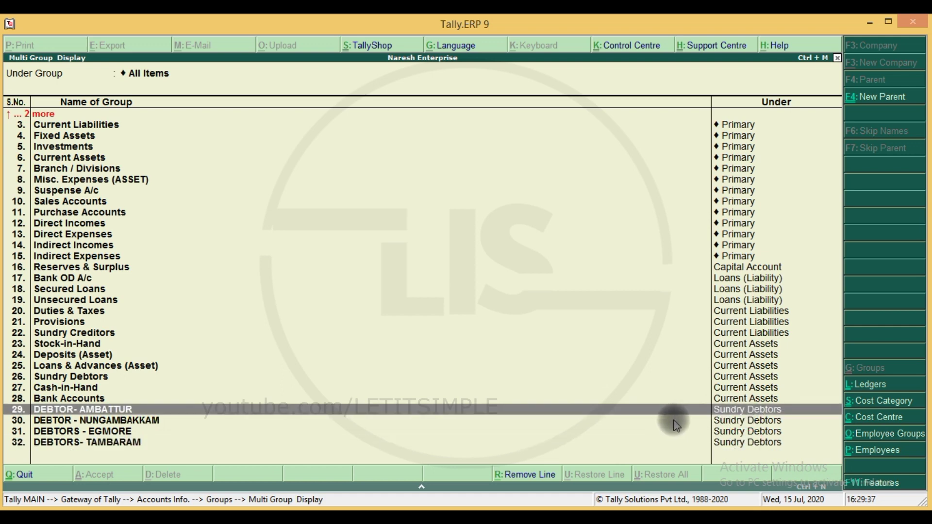
pyautogui.click(73, 377)
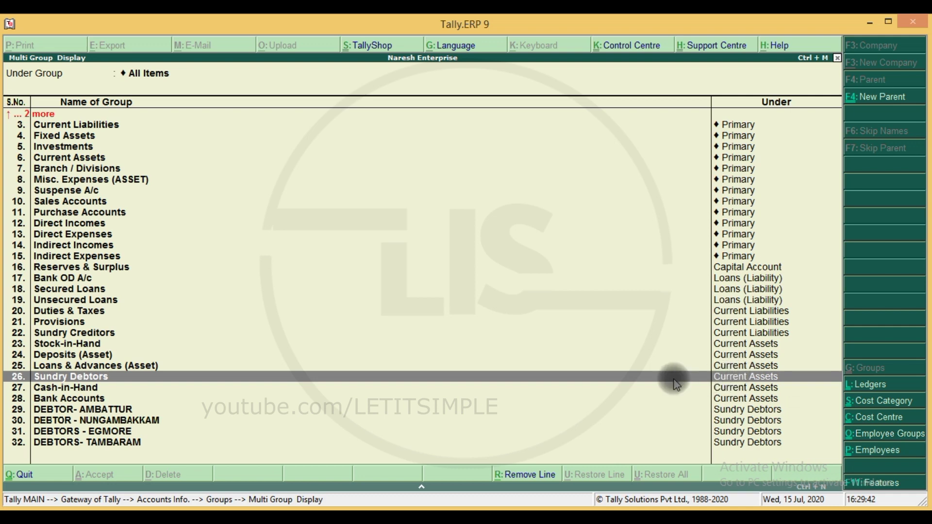
pyautogui.click(305, 160)
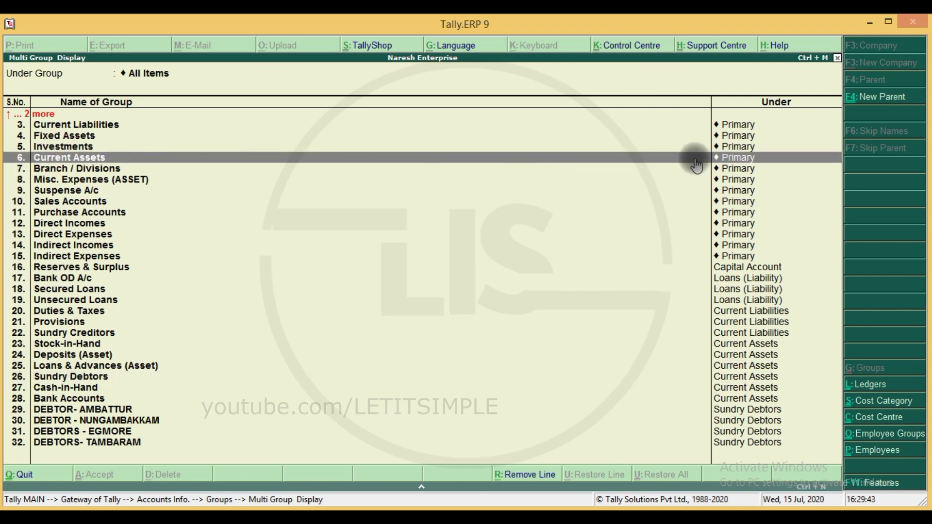
pyautogui.click(158, 378)
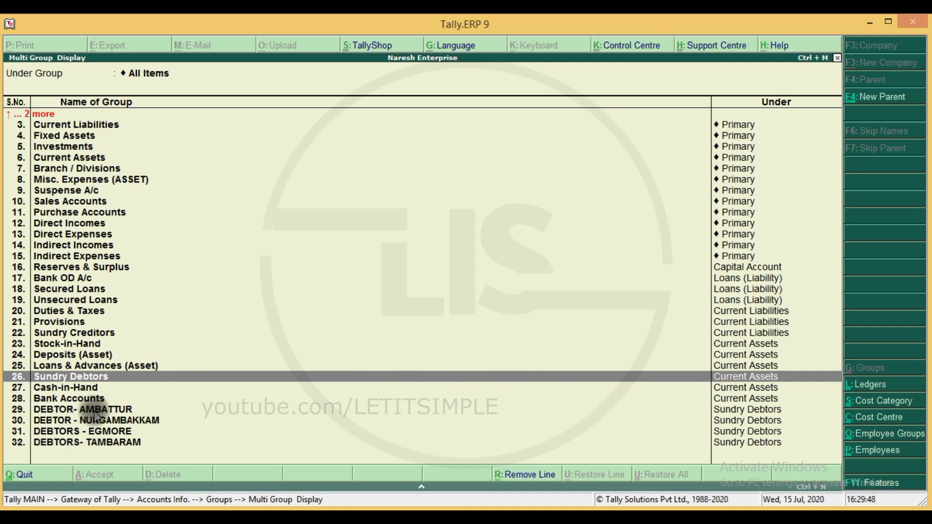
pyautogui.press('Down')
pyautogui.press('Down')
pyautogui.press('Down')
pyautogui.press('Down')
pyautogui.press('Down')
pyautogui.press('Down')
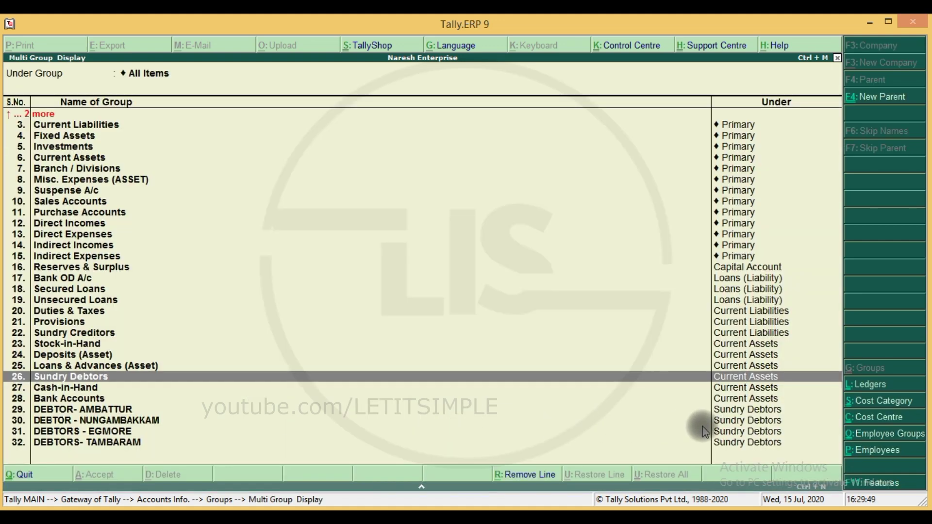
pyautogui.click(685, 412)
pyautogui.click(684, 422)
pyautogui.click(685, 432)
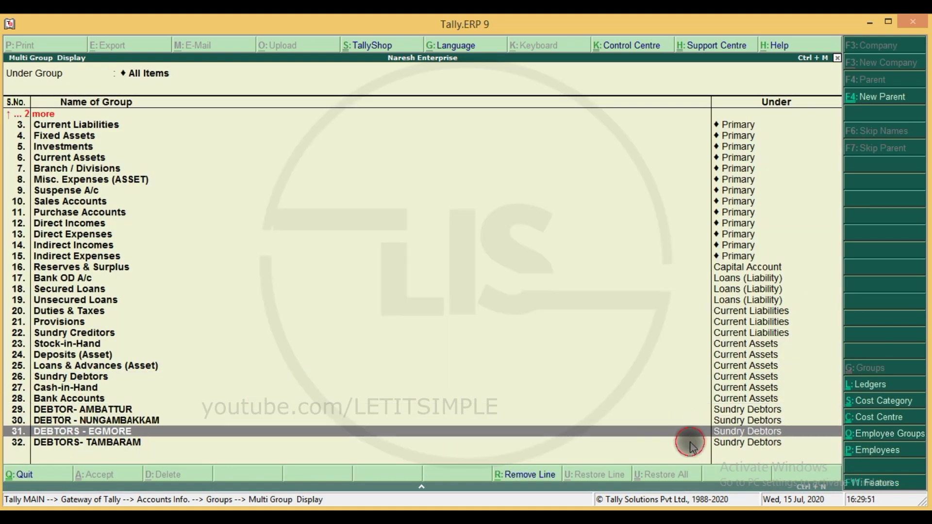
pyautogui.click(684, 442)
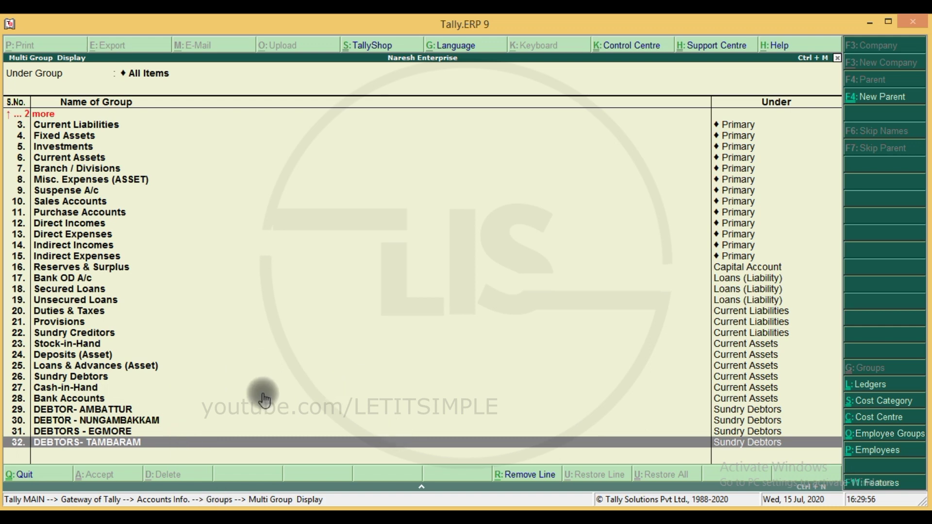
# Leave the group display for the Gateway of Tally, and consult the slideshow's list of Chennai debtors by division
pyautogui.press('Escape')
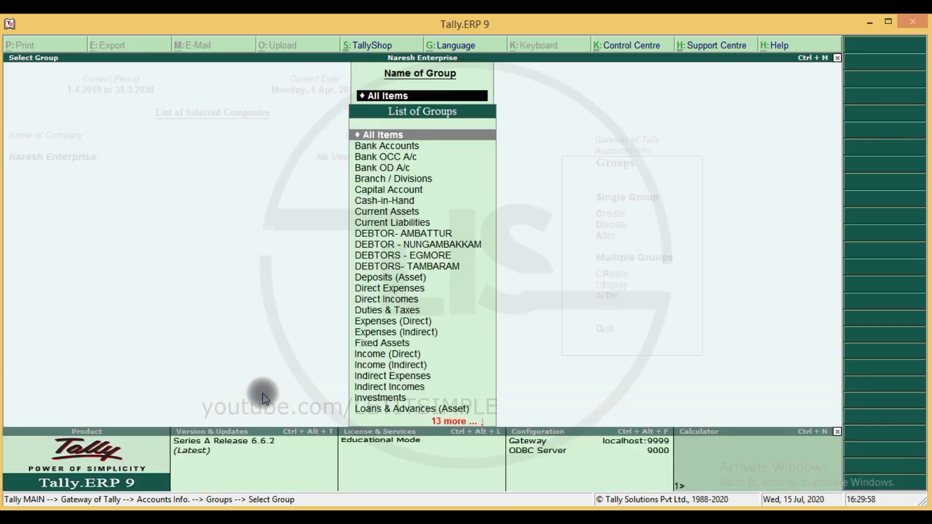
pyautogui.press('Escape')
pyautogui.press('Escape')
pyautogui.press('Escape')
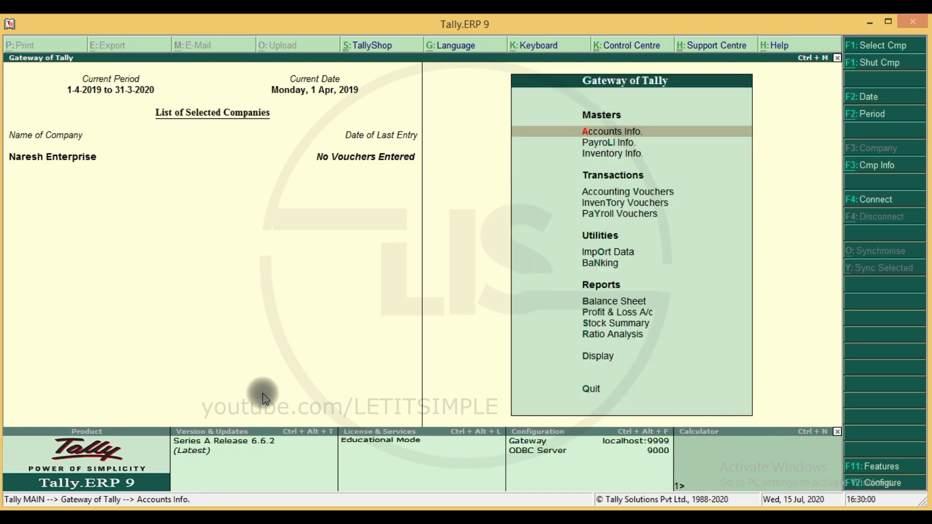
pyautogui.hotkey('alt', 'Tab')
pyautogui.press('Tab')
pyautogui.press('Return')
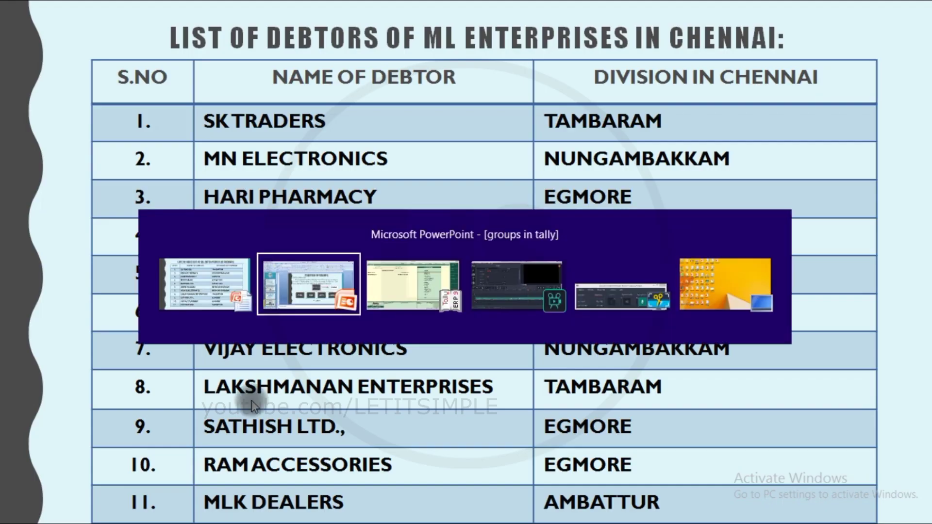
pyautogui.press('Tab')
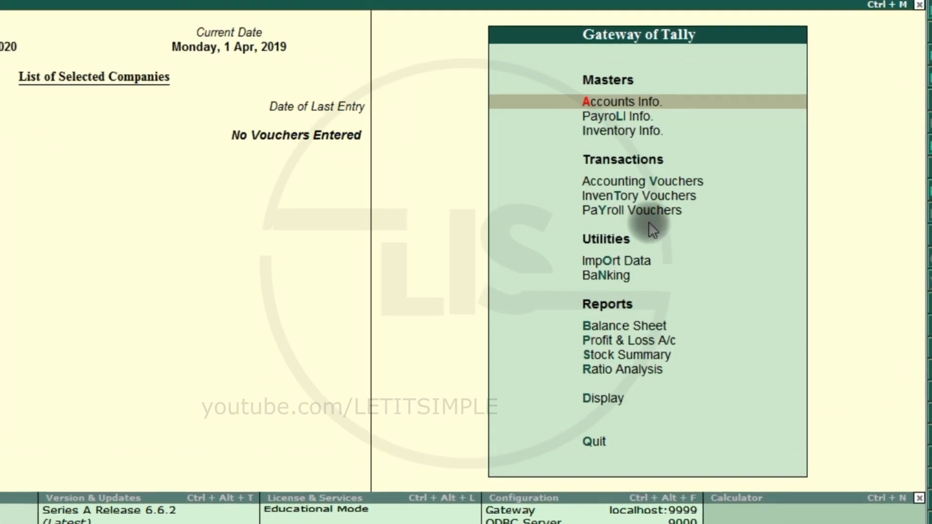
# Start a single ledger named "SK TRADERS" without an alias, checking the first debtor's name on the slide
pyautogui.press('Return')
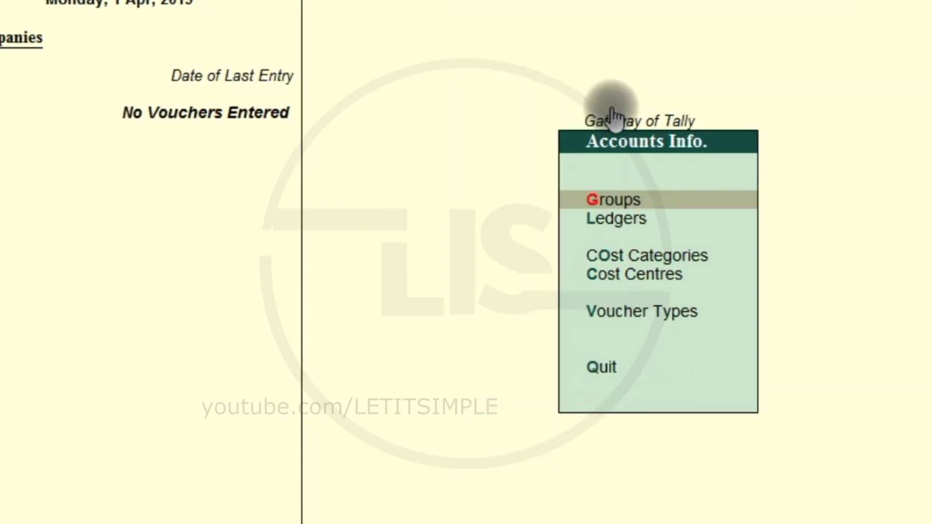
pyautogui.press('l')
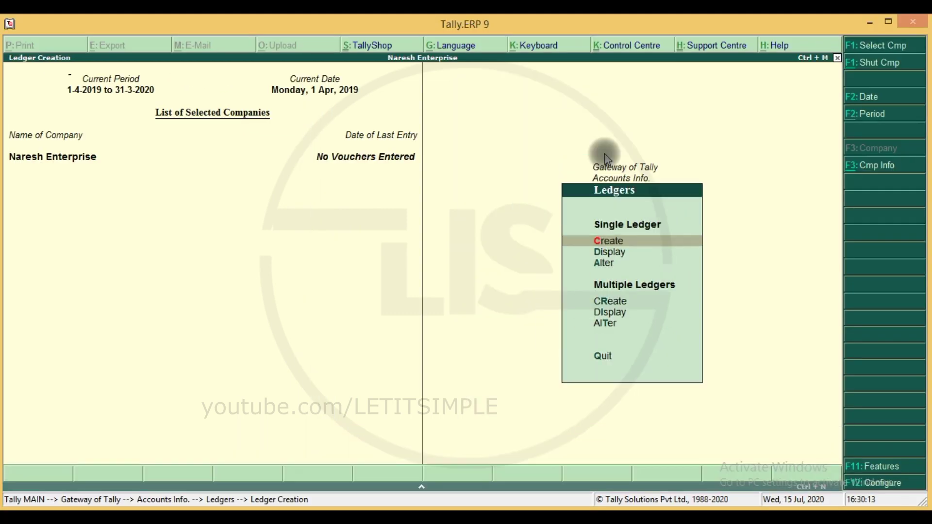
pyautogui.press('Return')
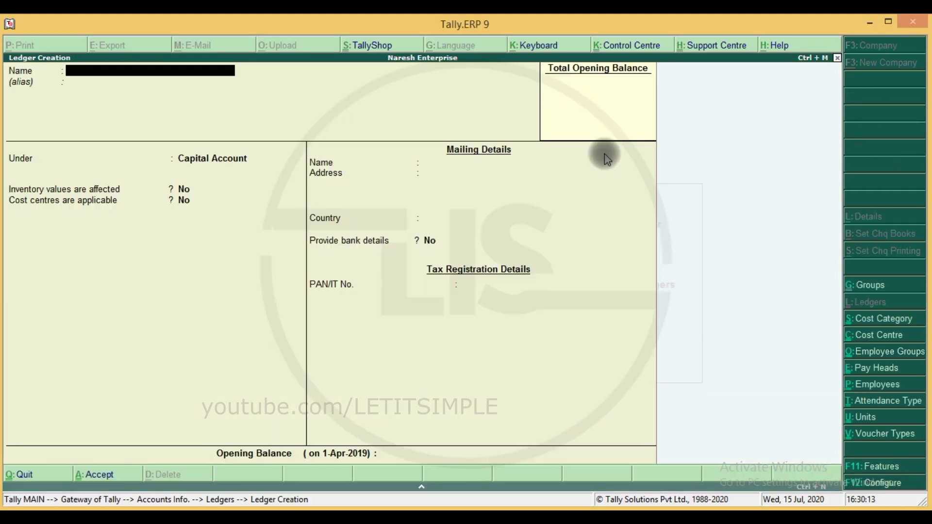
pyautogui.hotkey('alt', 'Tab')
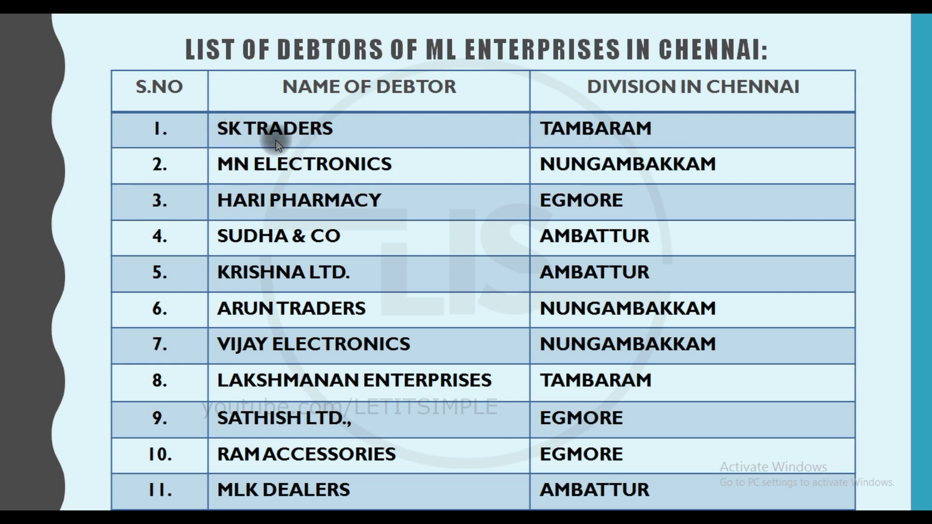
pyautogui.hotkey('alt', 'Tab')
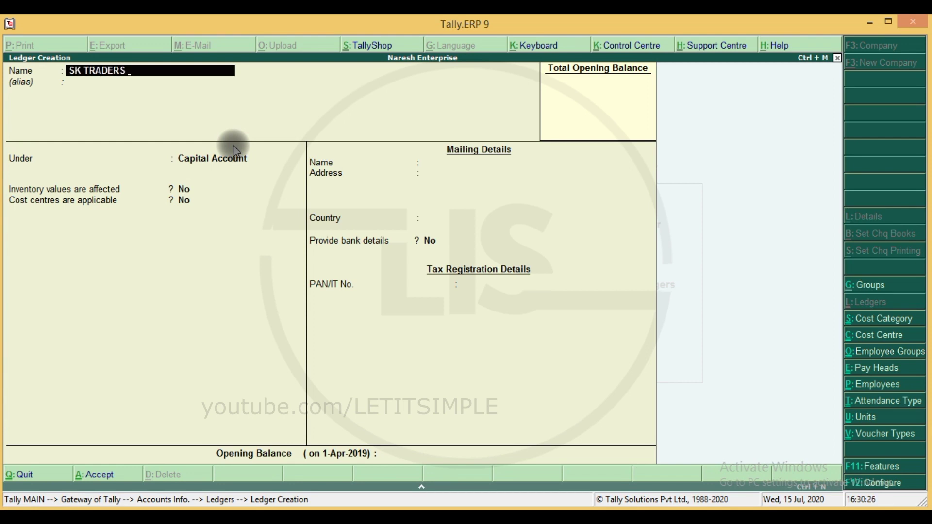
pyautogui.press('Return')
pyautogui.press('Return')
# Place the SK TRADERS ledger under the DEBTORS- TAMBARAM group, checking its division on the debtor list slide
pyautogui.write('DE')
pyautogui.press('Down')
pyautogui.press('Down')
pyautogui.press('Down')
pyautogui.hotkey('alt', 'Tab')
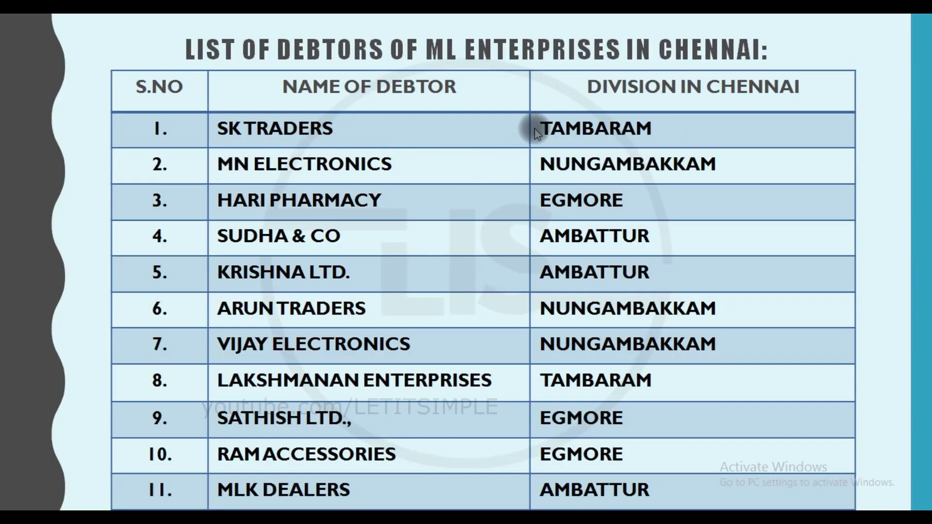
pyautogui.hotkey('alt', 'Tab')
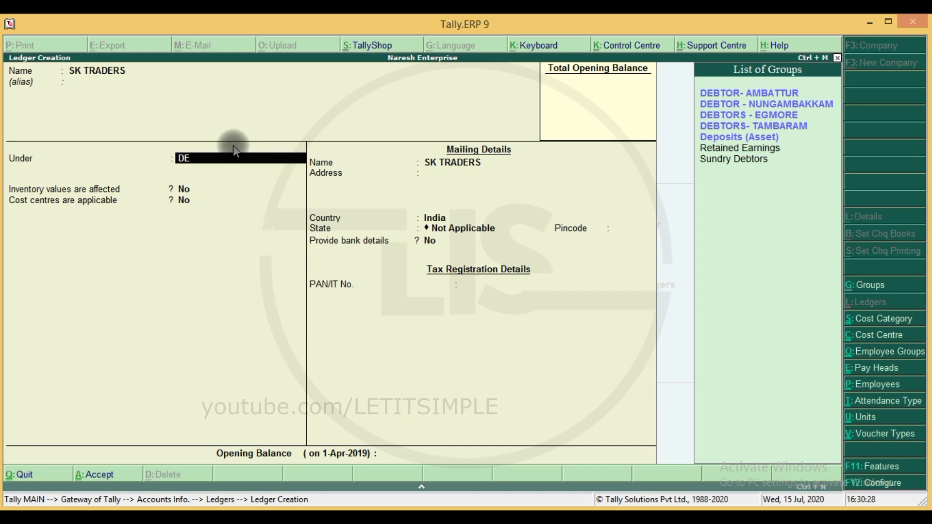
pyautogui.press('Down')
pyautogui.press('Down')
pyautogui.press('Down')
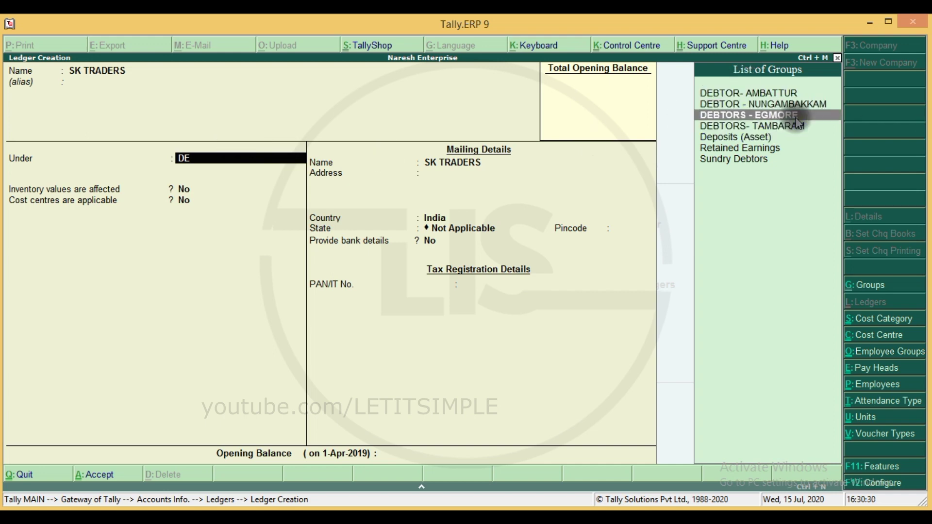
pyautogui.press('Return')
# Keep bill-by-bill balances at Yes, the credit-days, inventory, cost-centre and bank-details options at No, and the address and pincode blank
pyautogui.press('Return')
pyautogui.press('Return')
pyautogui.press('Return')
pyautogui.press('Return')
pyautogui.press('Return')
pyautogui.press('Return')
pyautogui.press('Return')
pyautogui.press('Return')
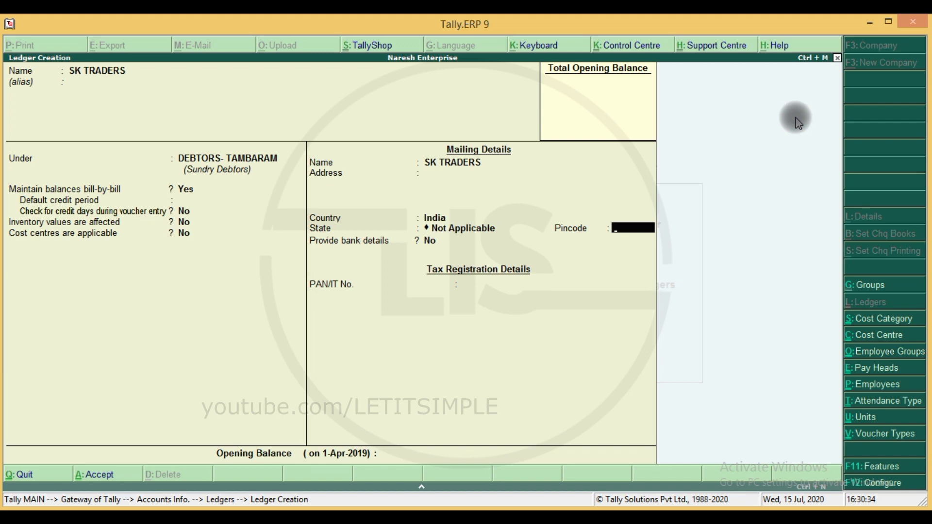
pyautogui.press('Return')
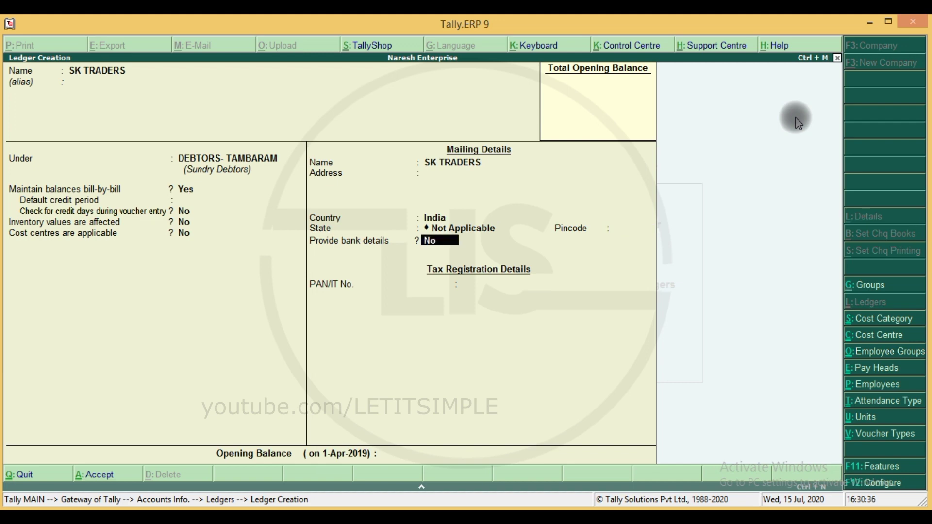
pyautogui.press('Return')
# Set the state in the SK TRADERS mailing details to Tamil Nadu
pyautogui.press('BackSpace')
pyautogui.press('BackSpace')
pyautogui.press('BackSpace')
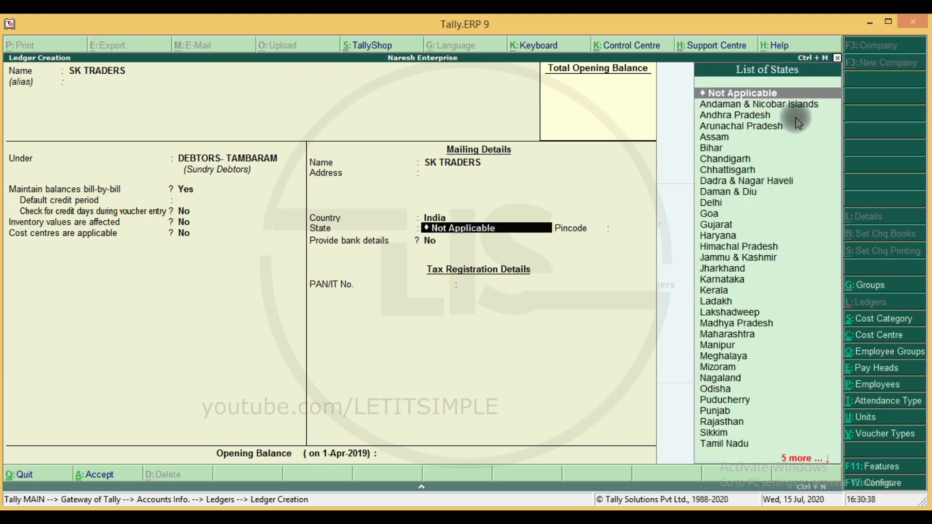
pyautogui.write('T')
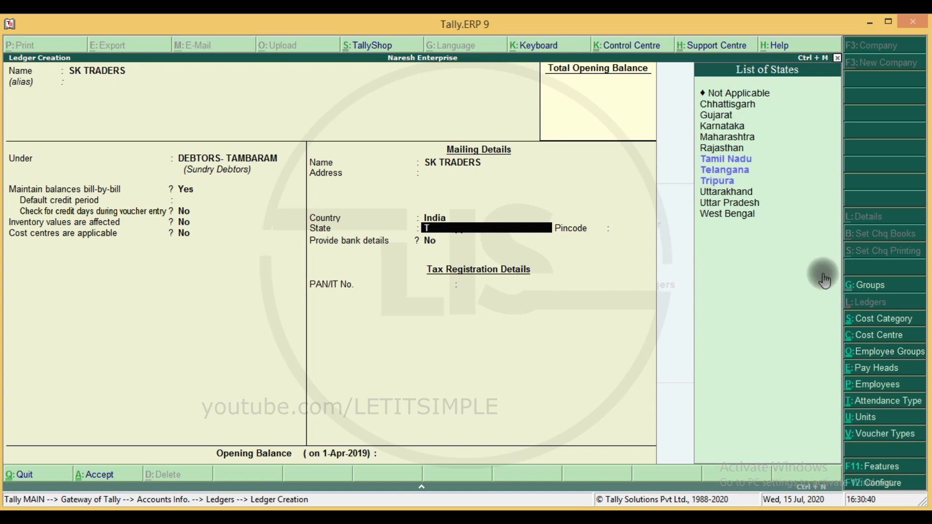
pyautogui.press('Return')
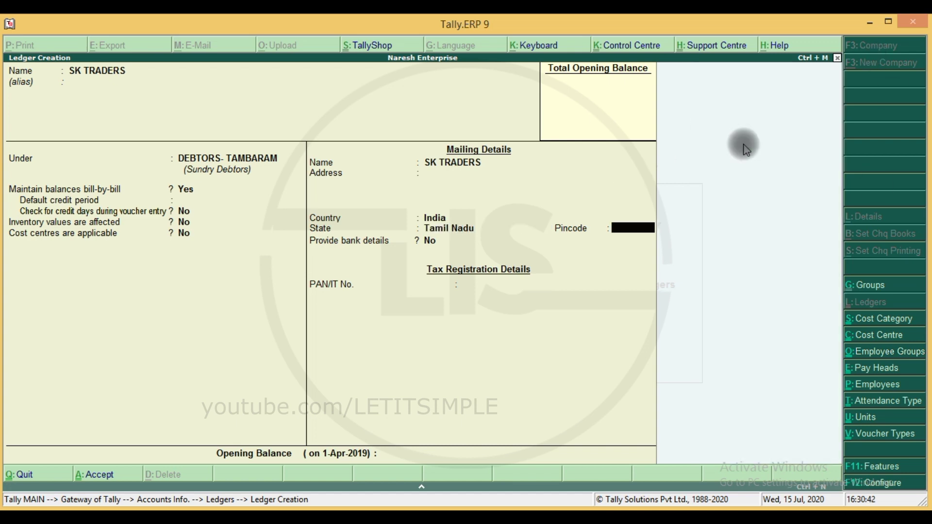
# Keep bank details at No, leave the pincode, PAN/IT number and opening balance blank, and save the SK TRADERS ledger
pyautogui.press('Return')
pyautogui.press('Return')
pyautogui.press('Return')
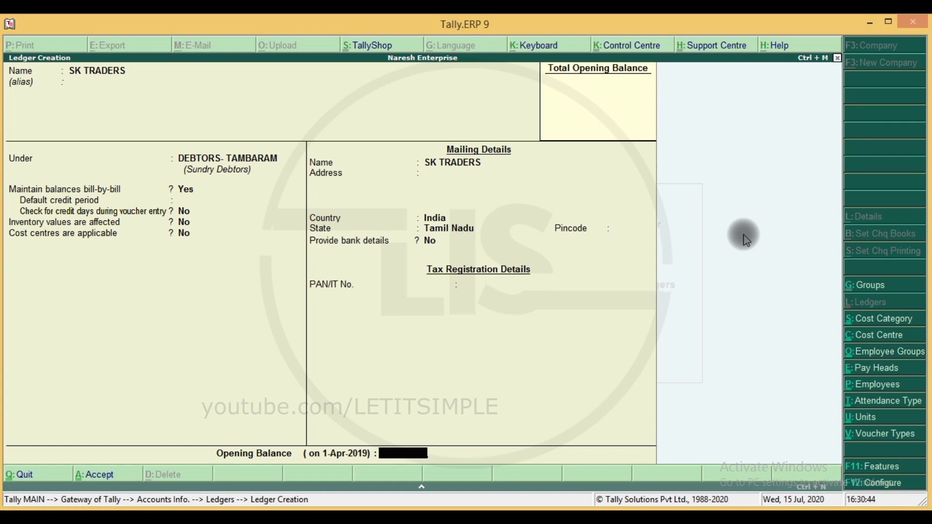
pyautogui.press('Return')
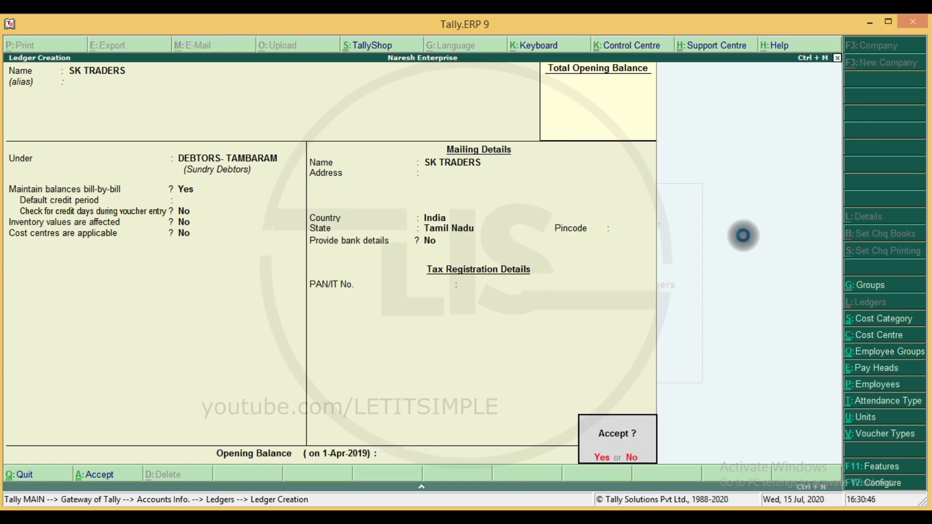
pyautogui.press('Return')
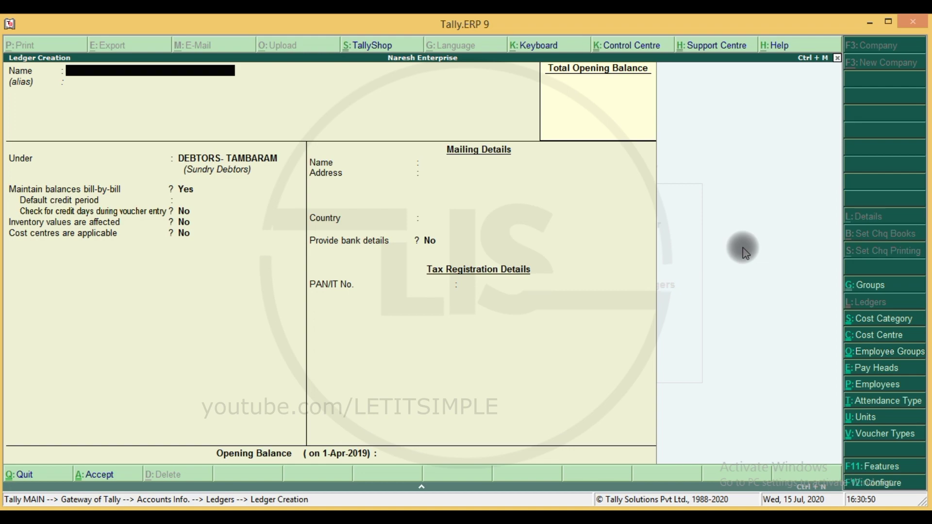
# Name the second ledger "MN ELECTRONICS" without an alias, checking the debtor's name on the debtor list slide
pyautogui.hotkey('alt', 'Tab')
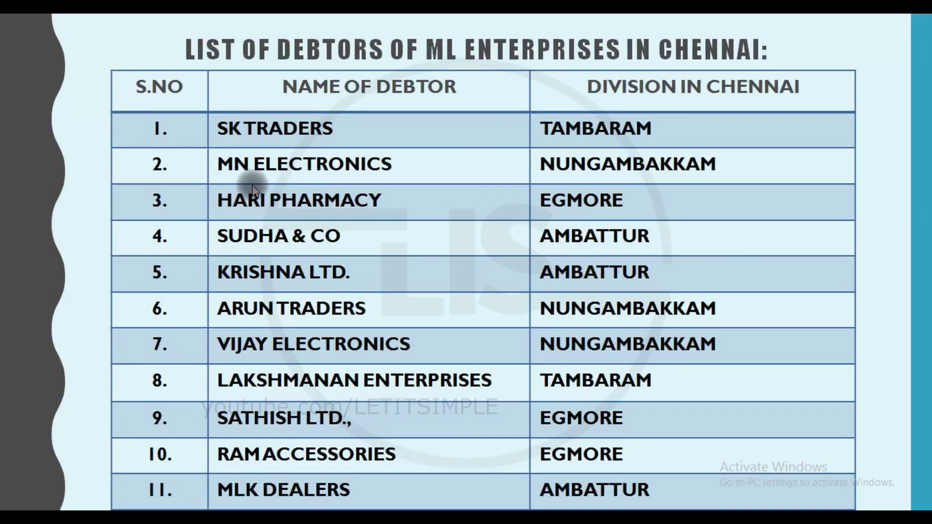
pyautogui.hotkey('alt', 'Tab')
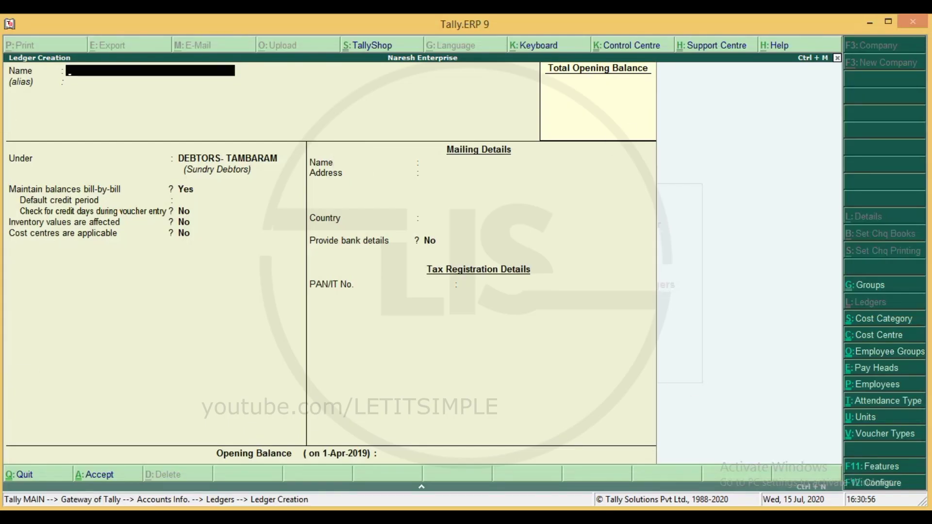
pyautogui.hotkey('alt', 'Tab')
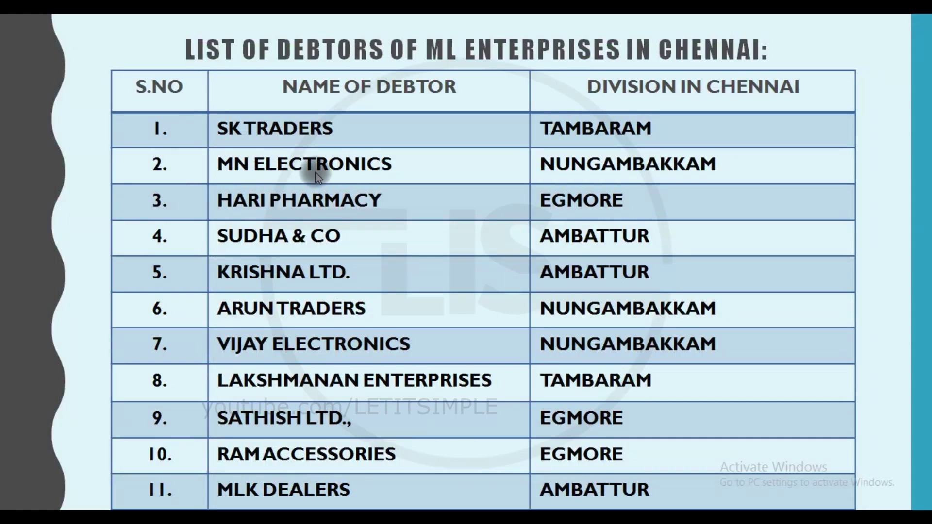
pyautogui.hotkey('alt', 'Tab')
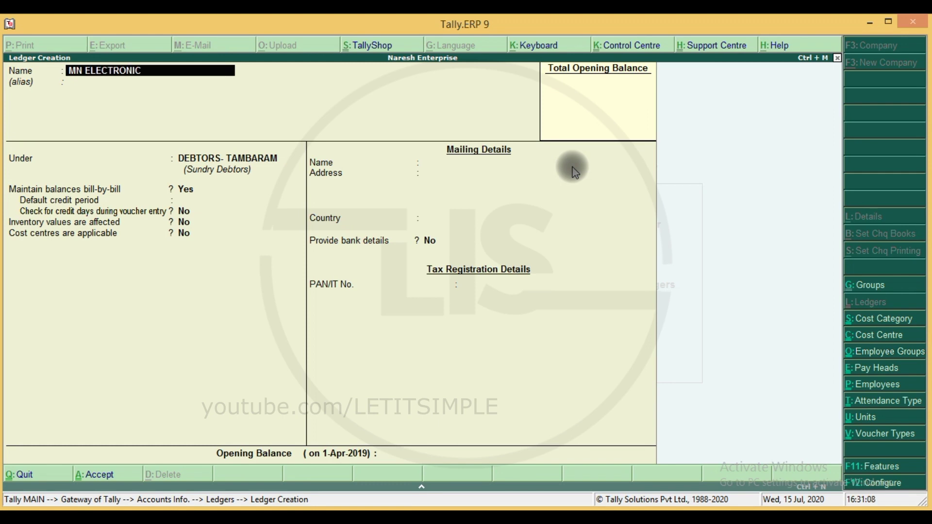
pyautogui.press('Return')
pyautogui.press('Return')
pyautogui.press('Return')
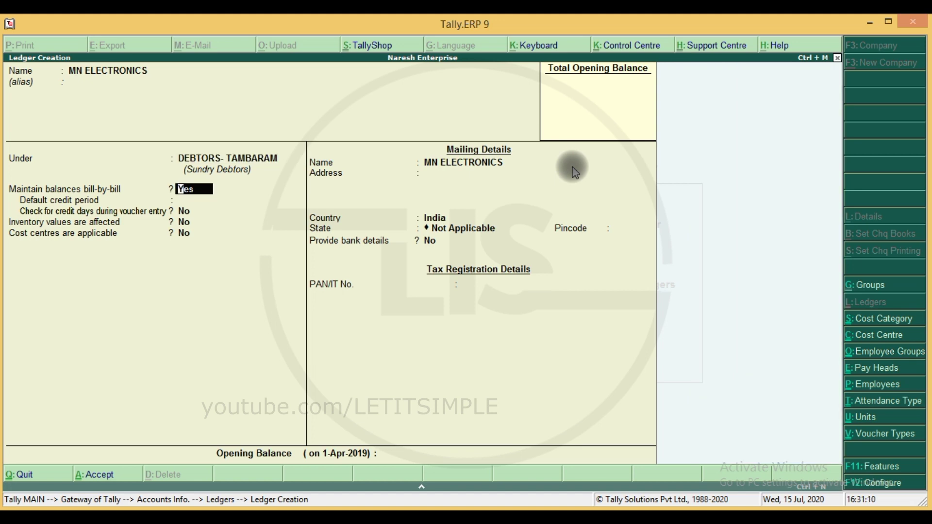
# Place the MN ELECTRONICS ledger under the DEBTOR - NUNGAMBAKKAM group, keeping bill-by-bill balances at Yes
pyautogui.press('BackSpace')
pyautogui.write('NUNG')
pyautogui.press('Return')
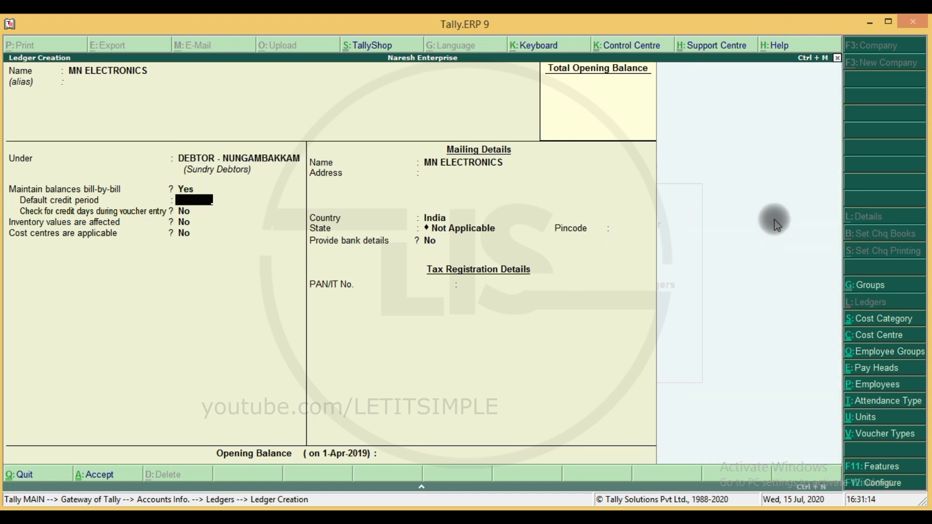
# Save the MN ELECTRONICS ledger with its remaining details at their defaults, and leave ledger creation
pyautogui.press('Return')
pyautogui.press('Return')
pyautogui.press('Return')
pyautogui.press('Return')
pyautogui.press('Return')
pyautogui.press('Return')
pyautogui.press('Return')
pyautogui.press('Return')
pyautogui.press('Return')
pyautogui.press('Return')
pyautogui.press('Return')
pyautogui.press('Escape')
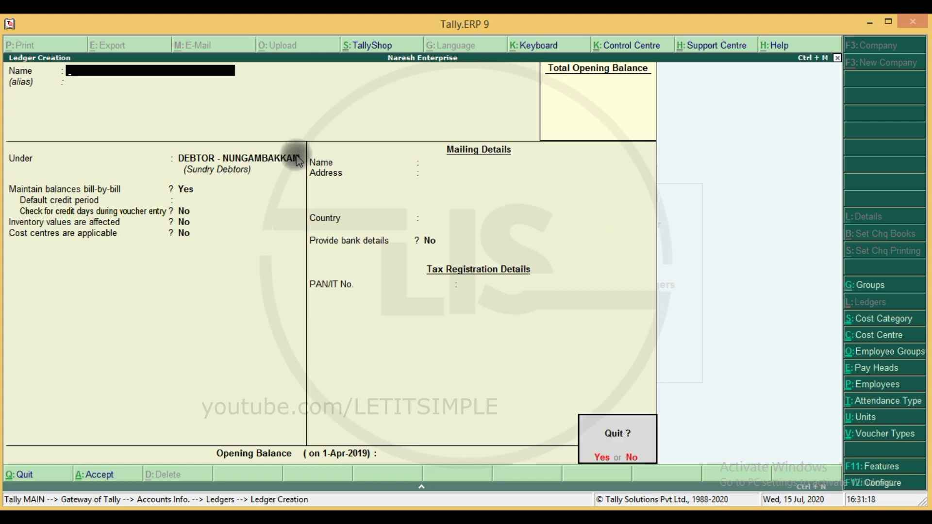
pyautogui.press('Return')
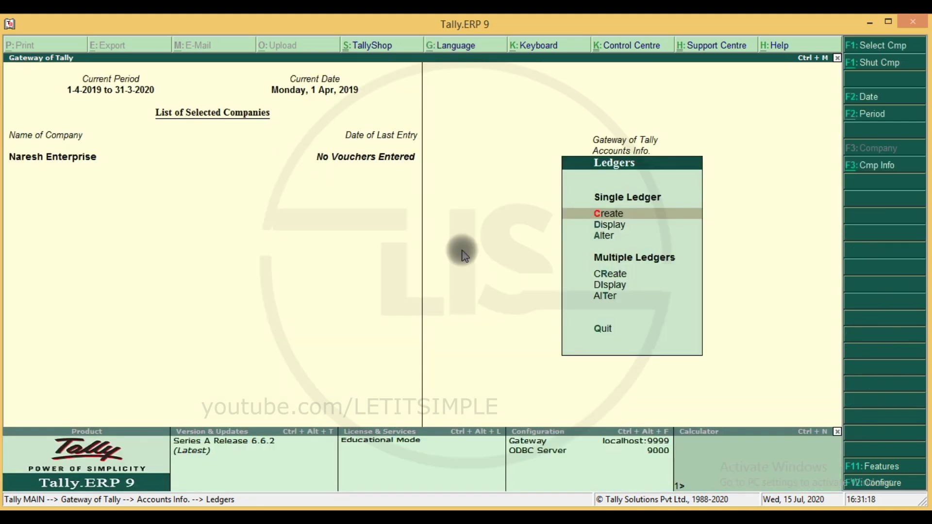
# Display the SK TRADERS ledger to review its details, and return to the Gateway of Tally
pyautogui.click(607, 232)
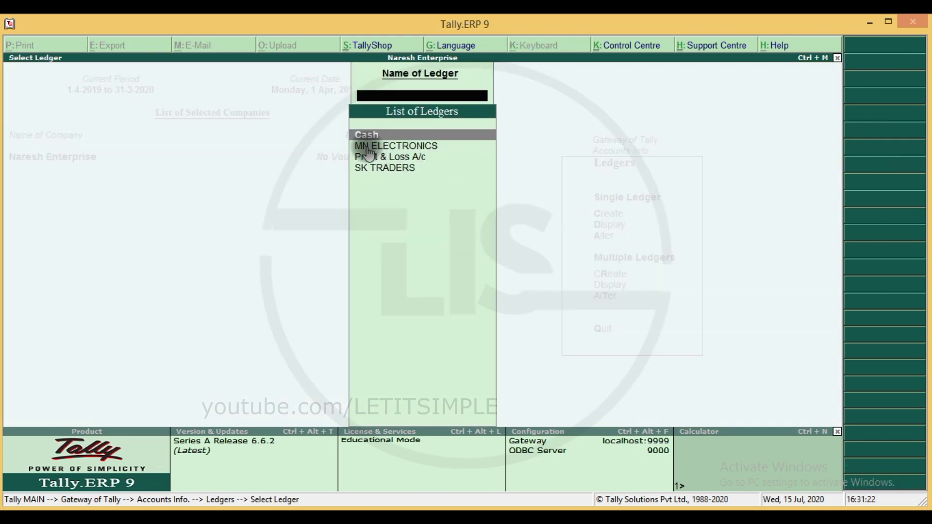
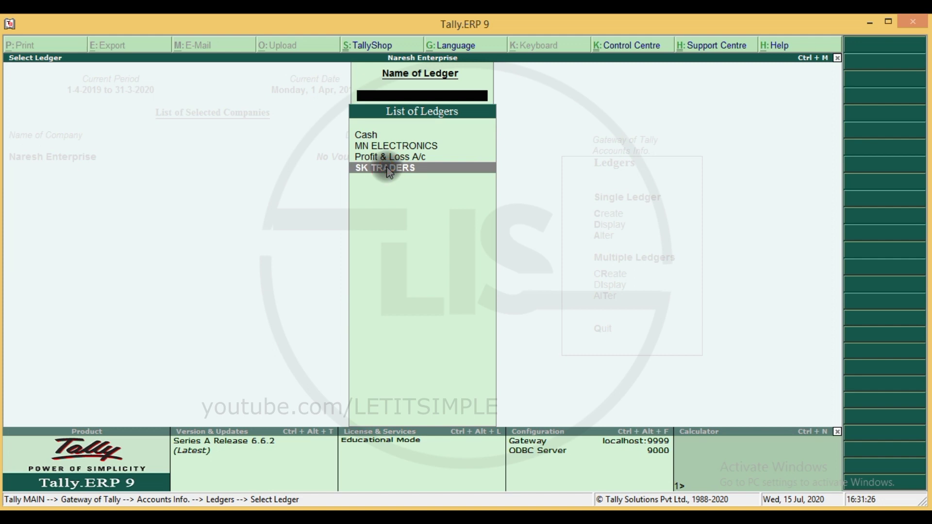
pyautogui.click(389, 169)
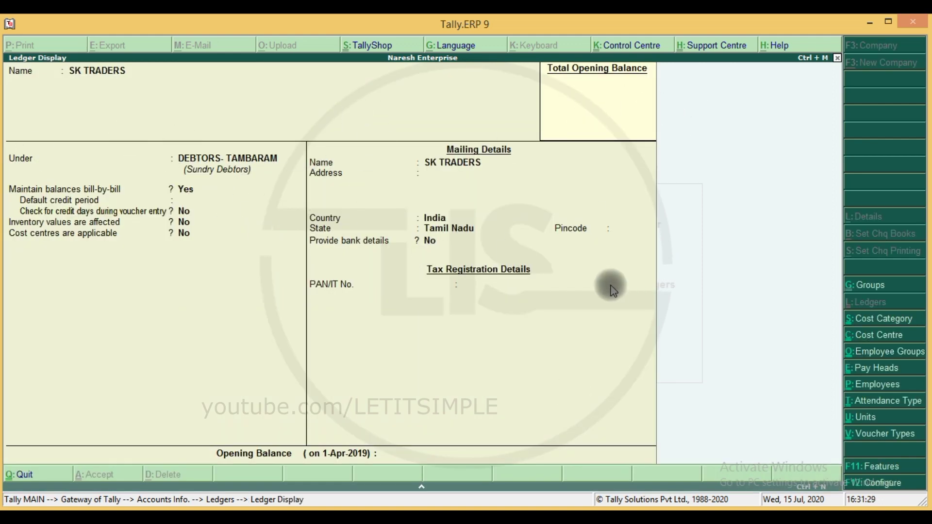
pyautogui.click(246, 206)
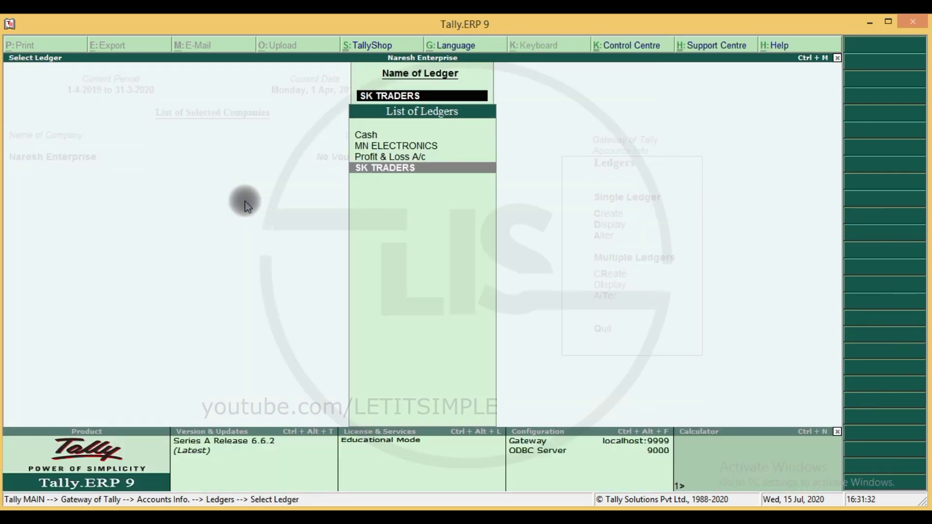
pyautogui.press('Escape')
pyautogui.press('Escape')
pyautogui.press('Escape')
pyautogui.press('Escape')
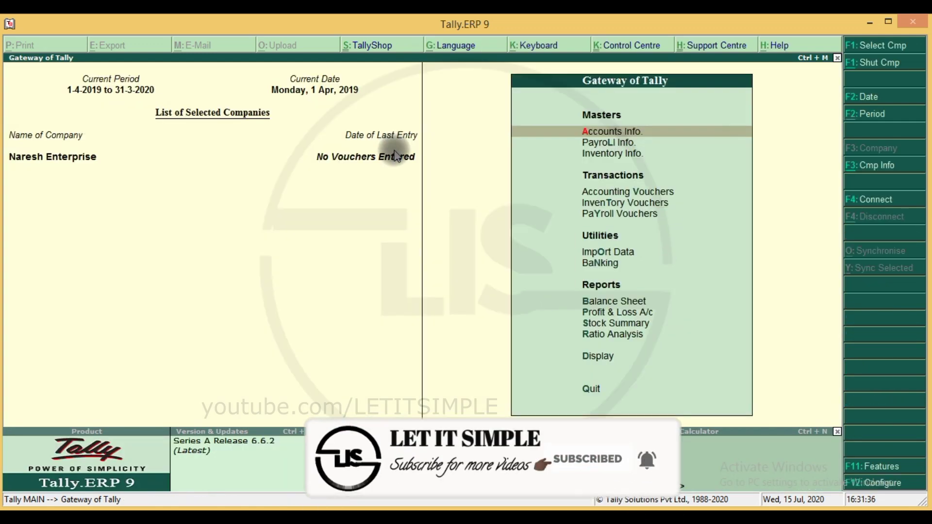
# Bring up the group display and maintenance options in the accounts masters
pyautogui.hotkey('alt', 'Tab')
pyautogui.hotkey('alt', 'Tab')
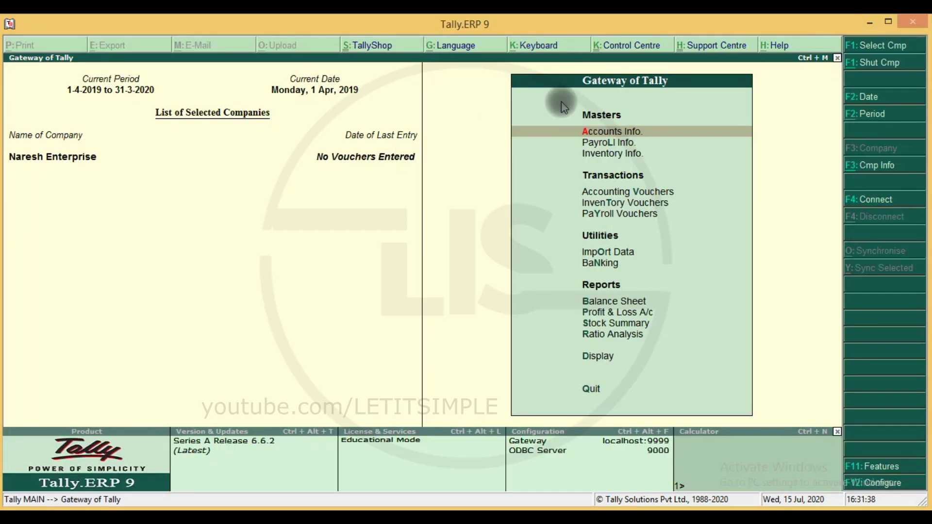
pyautogui.click(616, 129)
pyautogui.press('Return')
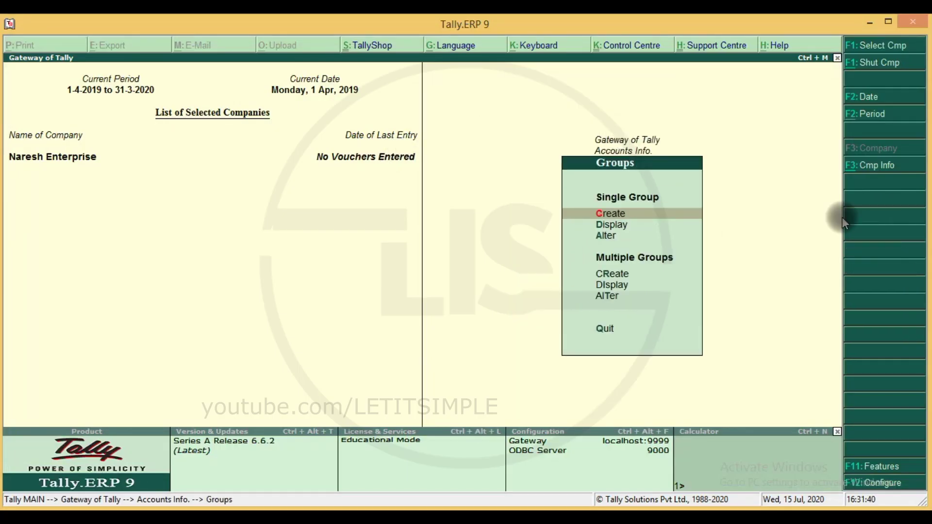
pyautogui.click(646, 281)
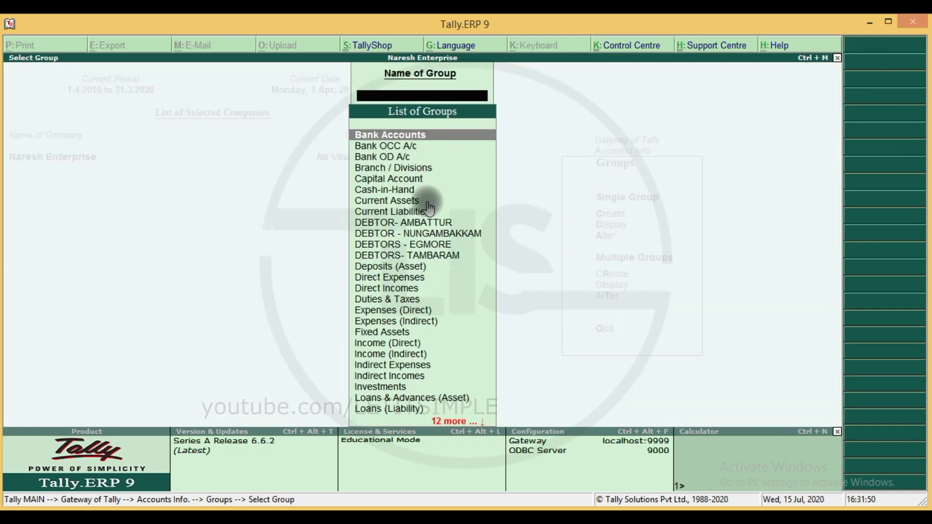
pyautogui.write('SUN')
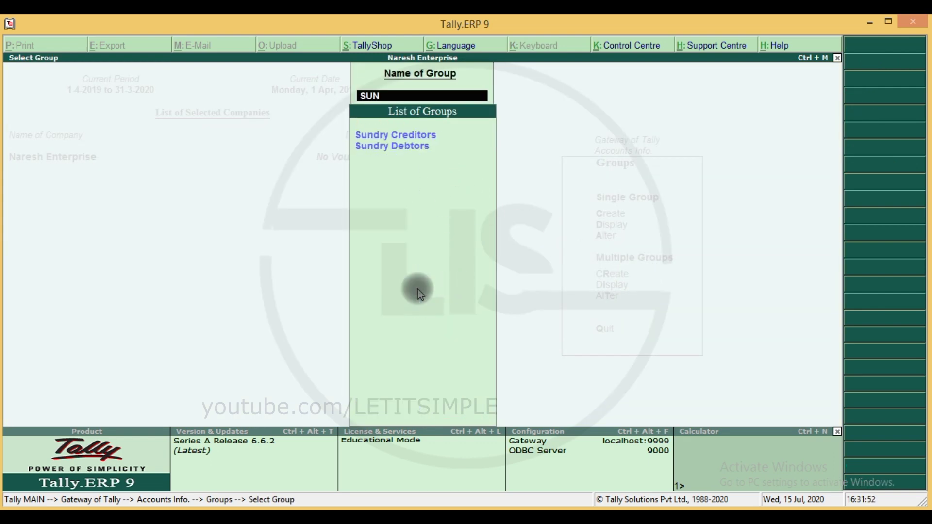
pyautogui.press('Down')
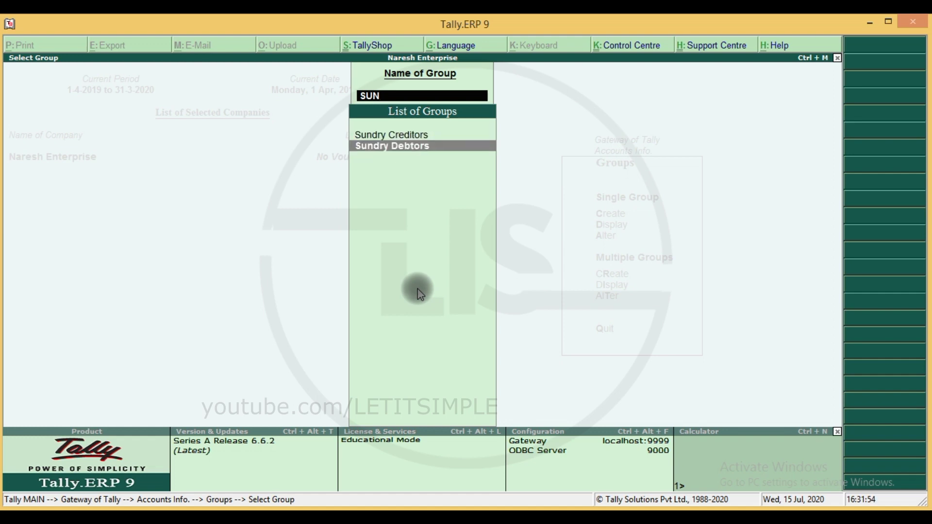
pyautogui.press('BackSpace')
pyautogui.press('BackSpace')
pyautogui.press('BackSpace')
pyautogui.press('Escape')
# Display multiple groups at once for the Sundry Debtors parent group
pyautogui.press('Down')
pyautogui.press('Down')
pyautogui.press('Down')
pyautogui.press('Return')
pyautogui.write('SUN')
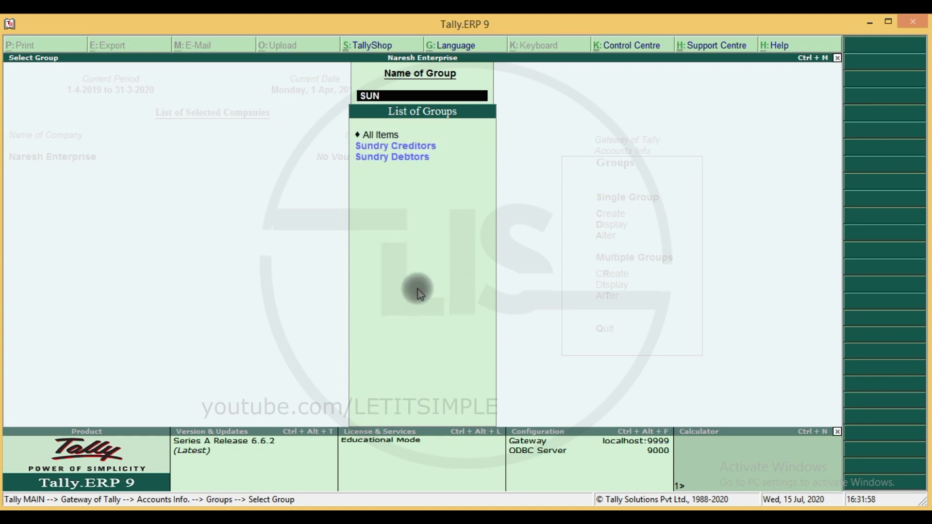
pyautogui.press('Down')
pyautogui.press('Return')
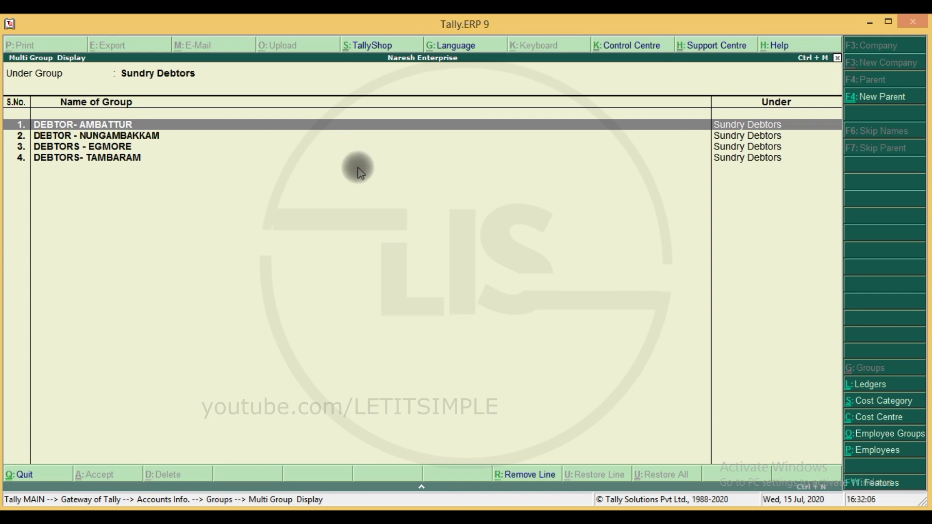
# Review the Ambattur, Nungambakkam, Egmore and Tambaram groups under Sundry Debtors, and return to the Gateway of Tally
pyautogui.click(114, 136)
pyautogui.click(120, 158)
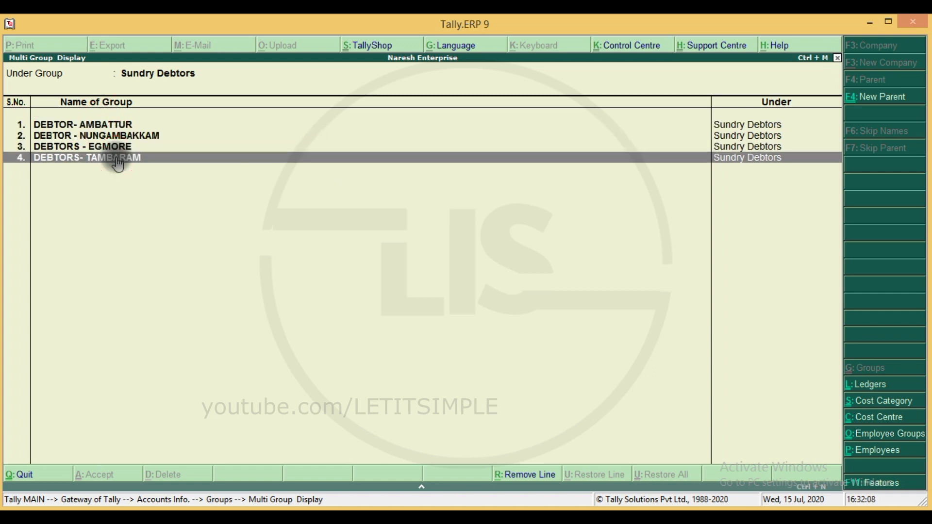
pyautogui.click(127, 145)
pyautogui.click(133, 125)
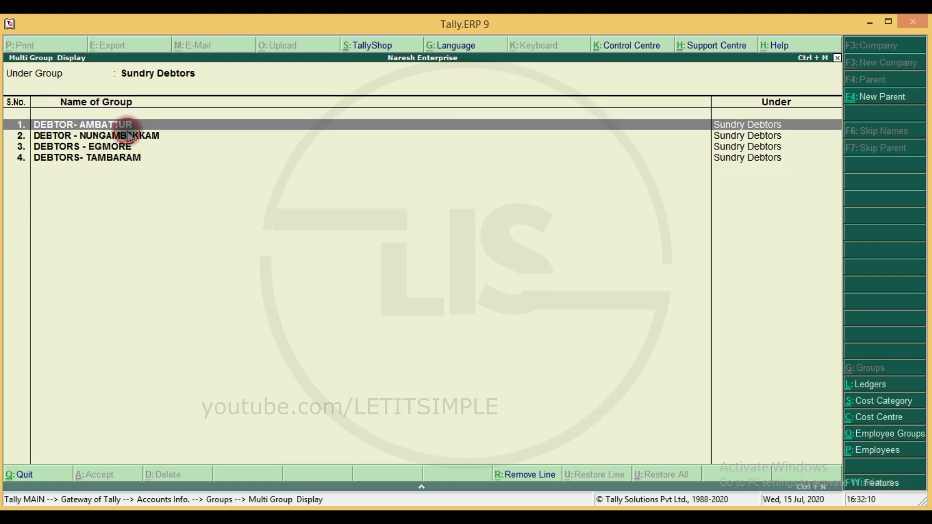
pyautogui.click(134, 136)
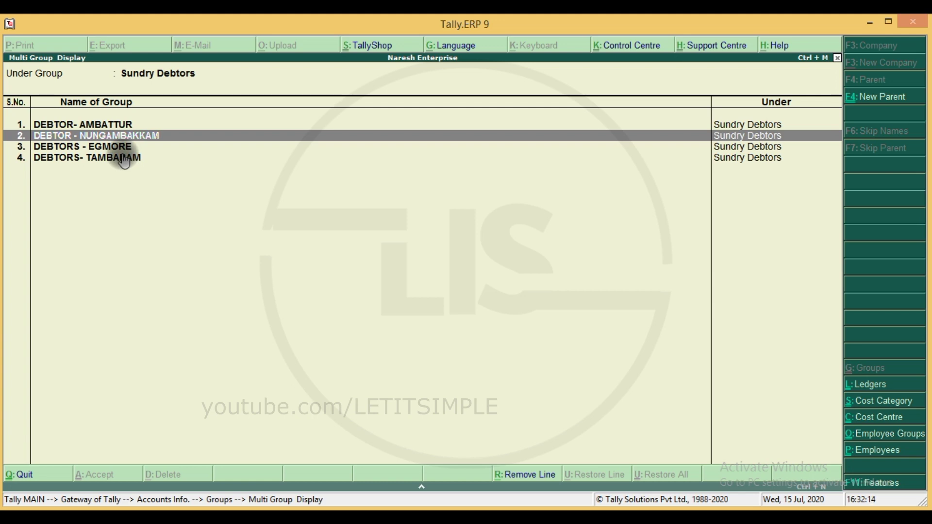
pyautogui.press('Escape')
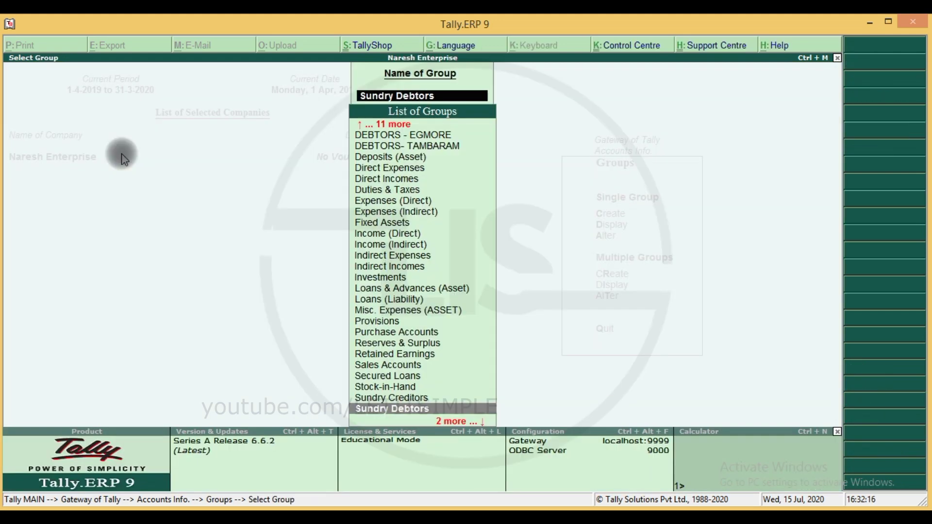
pyautogui.press('Escape')
pyautogui.press('Escape')
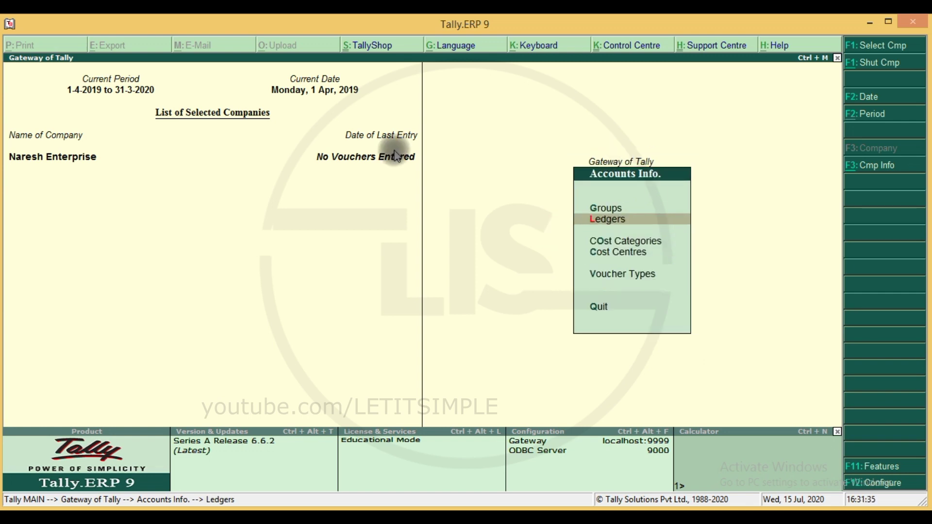
pyautogui.press('Escape')
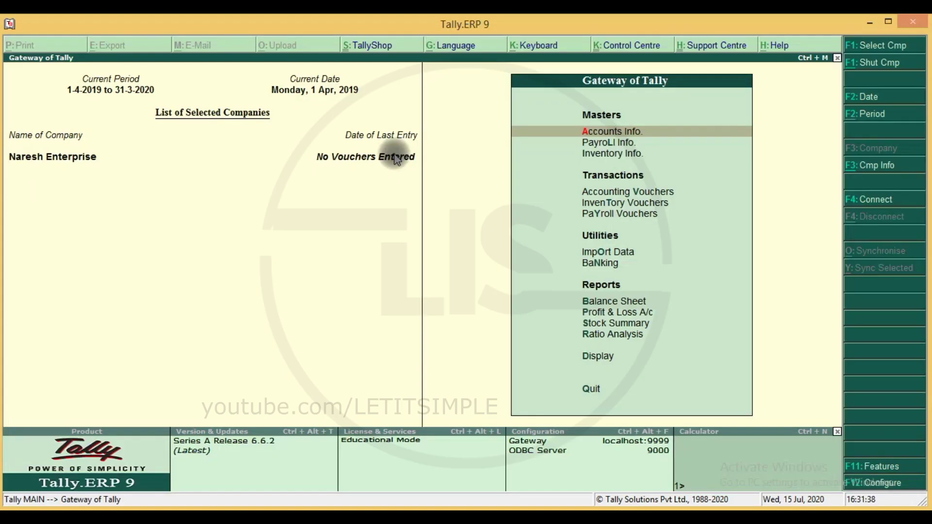
# Consult the slide of Chennai debtors again for the remaining names and divisions, and return to the Gateway of Tally
pyautogui.click(616, 130)
pyautogui.press('Return')
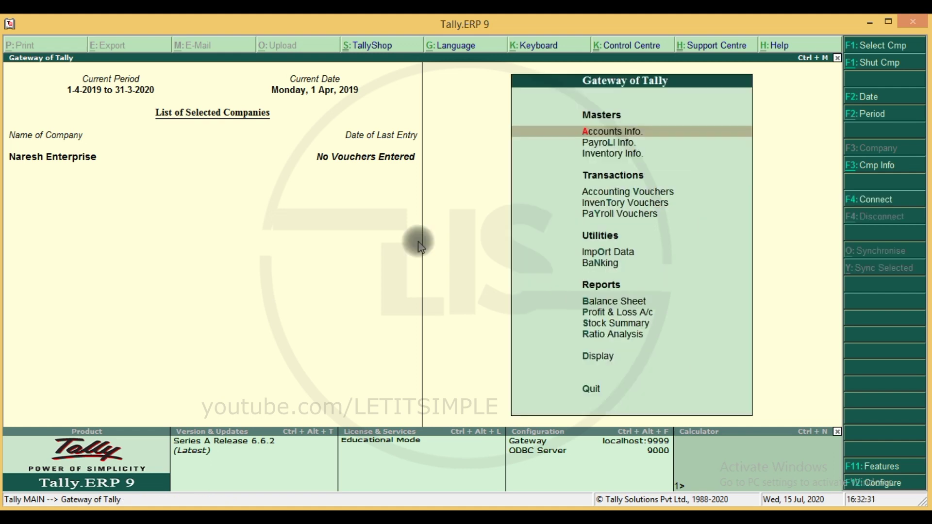
pyautogui.hotkey('alt', 'Tab')
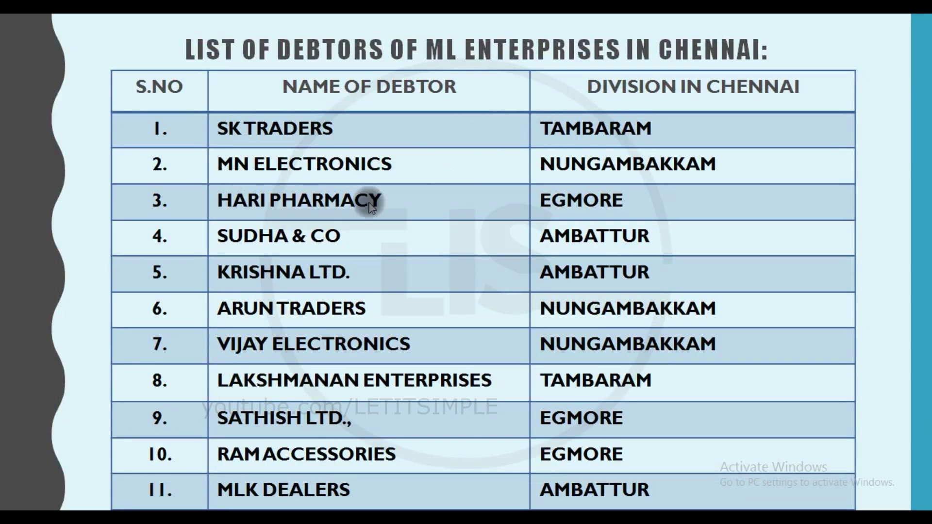
pyautogui.hotkey('alt', 'Tab')
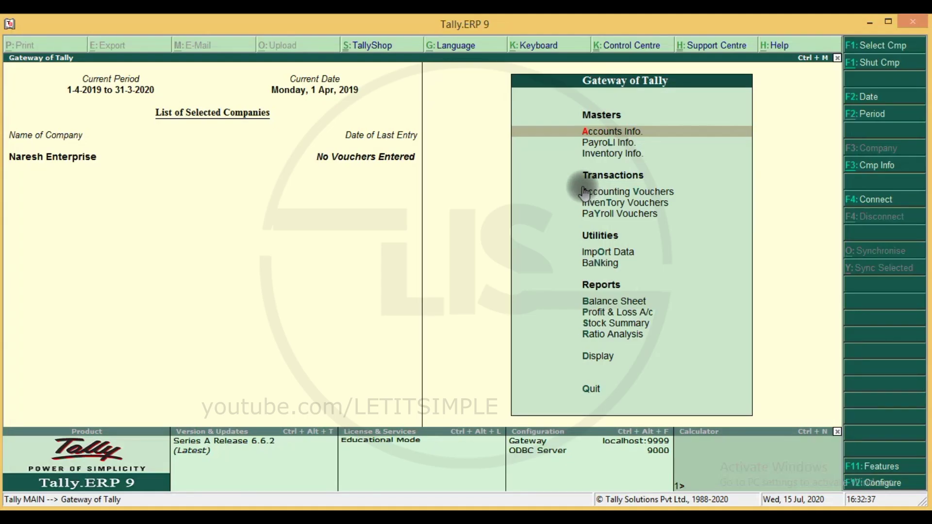
# Open the alteration of multiple groups for All Items in the accounts masters
pyautogui.press('Return')
pyautogui.press('Return')
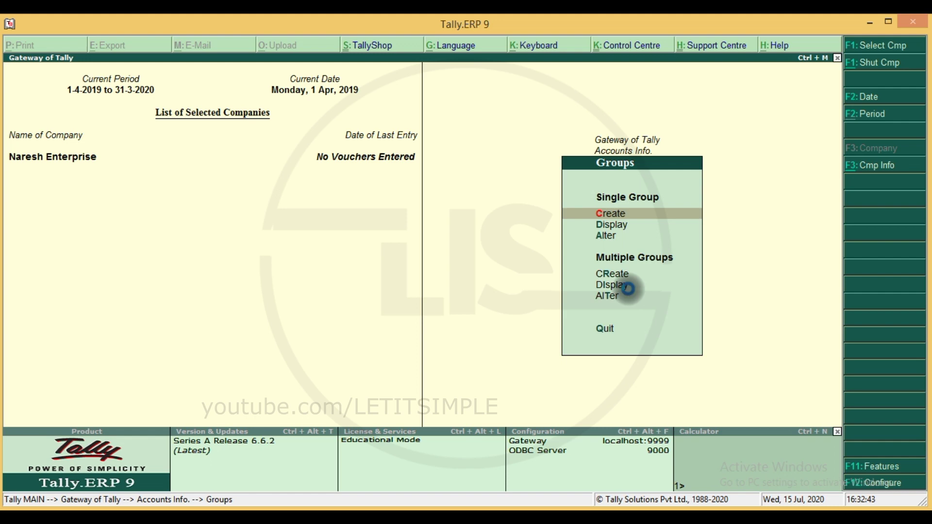
pyautogui.click(630, 295)
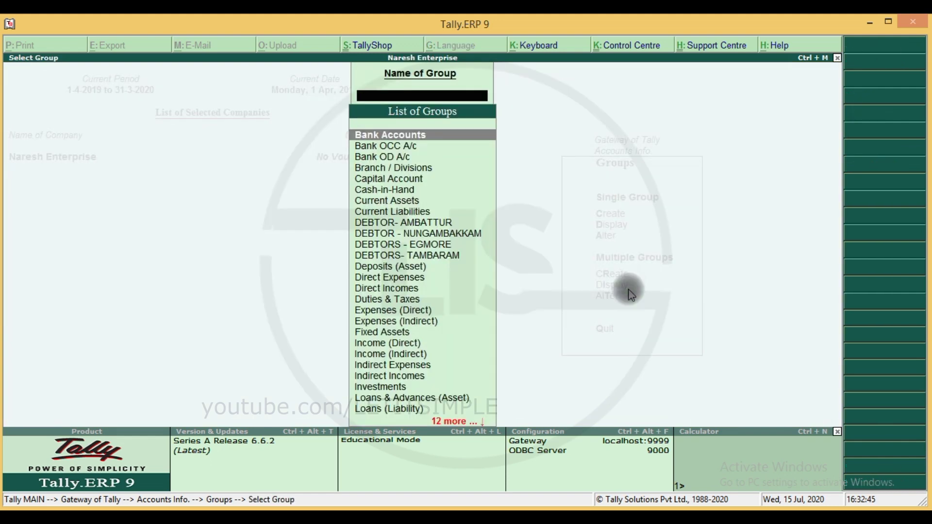
pyautogui.press('Escape')
pyautogui.click(630, 295)
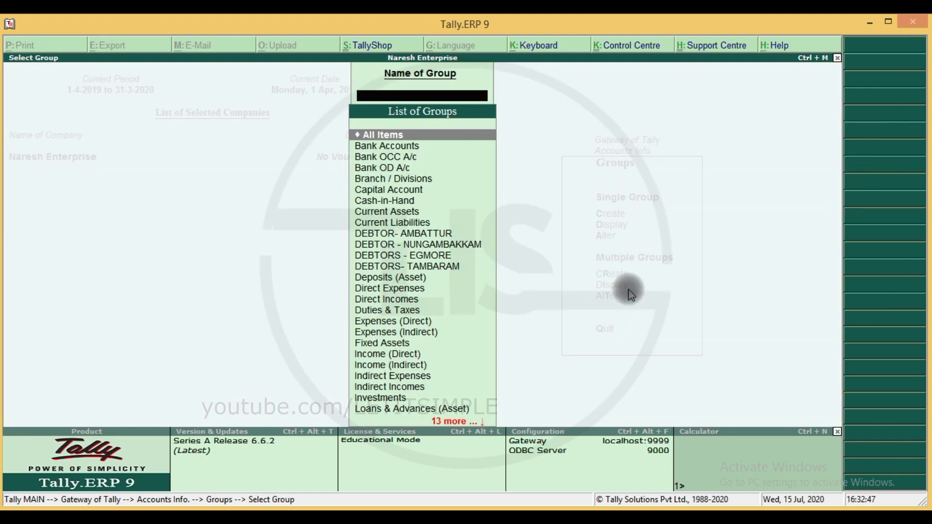
pyautogui.press('Return')
# Examine the full group list down to the area-wise debtor groups, and return to the Gateway of Tally without saving
pyautogui.press('Down')
pyautogui.press('Down')
pyautogui.press('Down')
pyautogui.press('Down')
pyautogui.press('Down')
pyautogui.press('Down')
pyautogui.press('Down')
pyautogui.press('Down')
pyautogui.press('Down')
pyautogui.press('Down')
pyautogui.press('Down')
pyautogui.press('Down')
pyautogui.press('Down')
pyautogui.press('Down')
pyautogui.press('Down')
pyautogui.press('Down')
pyautogui.press('Down')
pyautogui.press('Down')
pyautogui.press('Down')
pyautogui.press('Down')
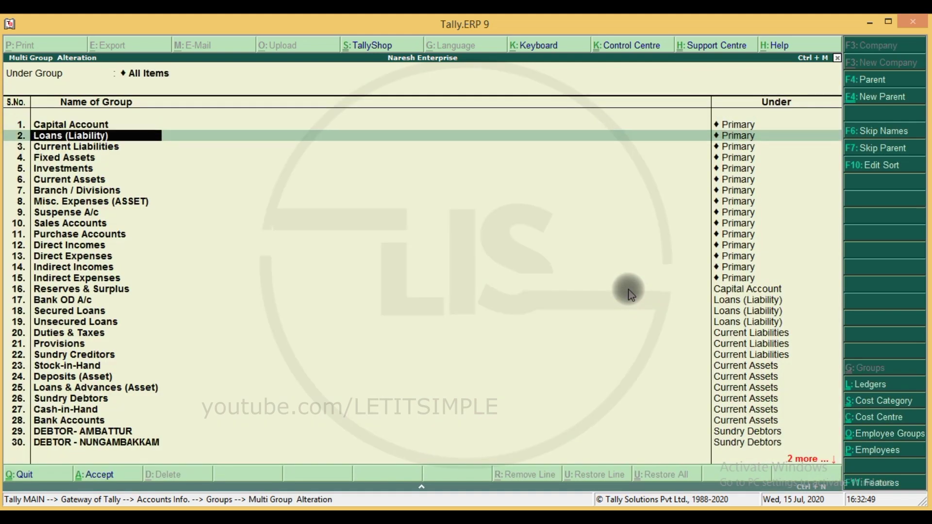
pyautogui.press('Return')
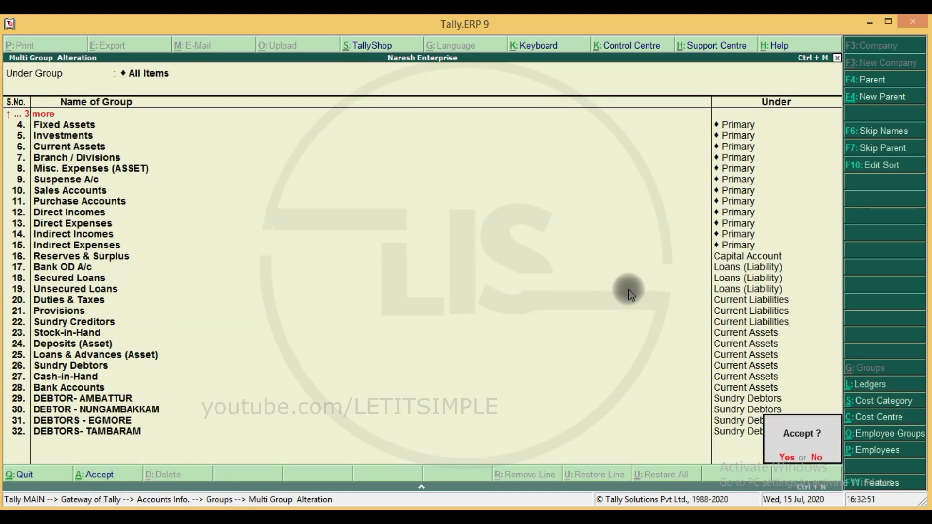
pyautogui.press('n')
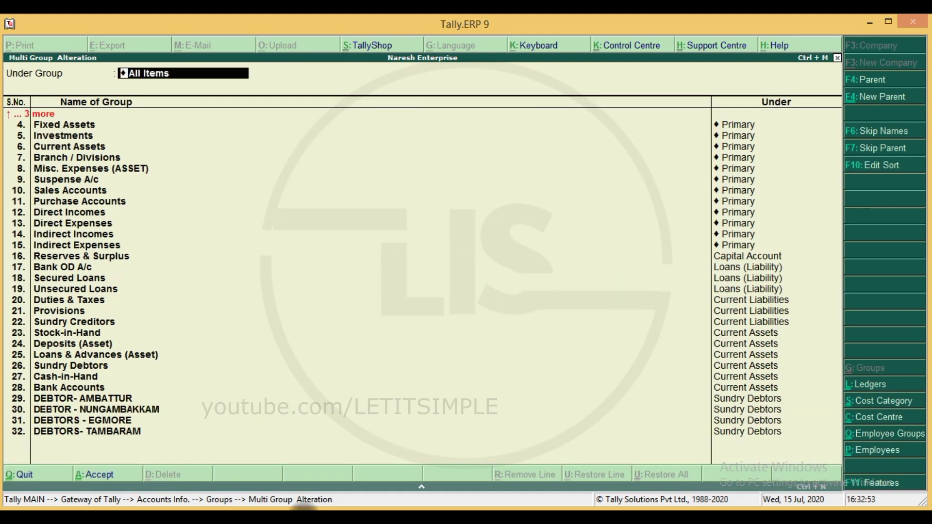
pyautogui.click(108, 412)
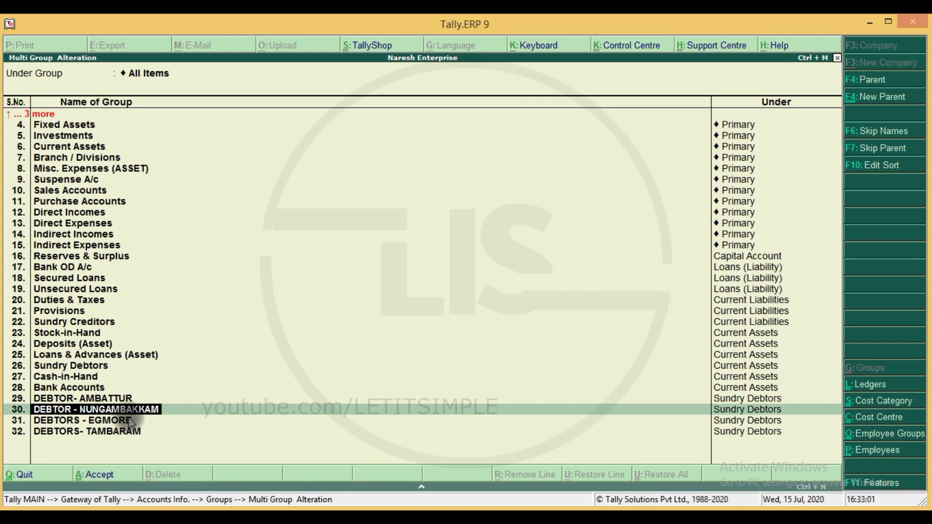
pyautogui.press('BackSpace')
pyautogui.press('Escape')
pyautogui.press('Return')
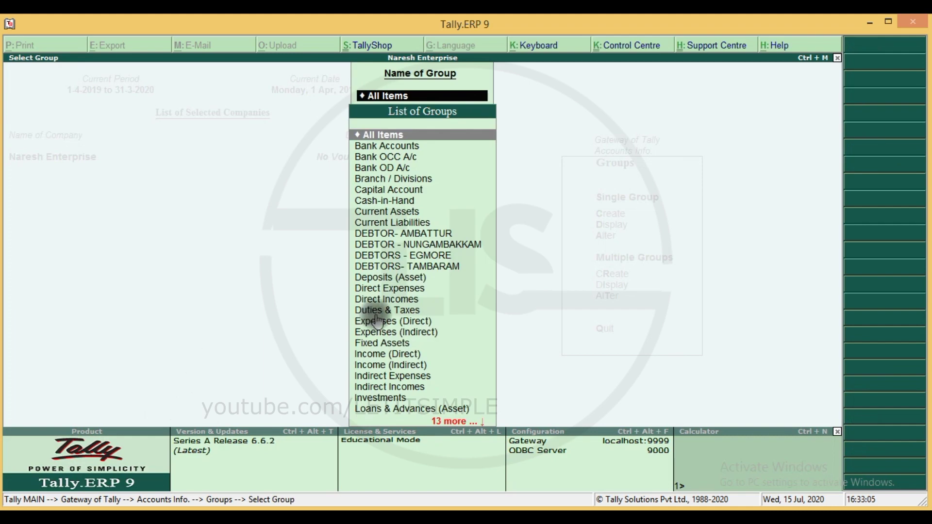
pyautogui.press('BackSpace')
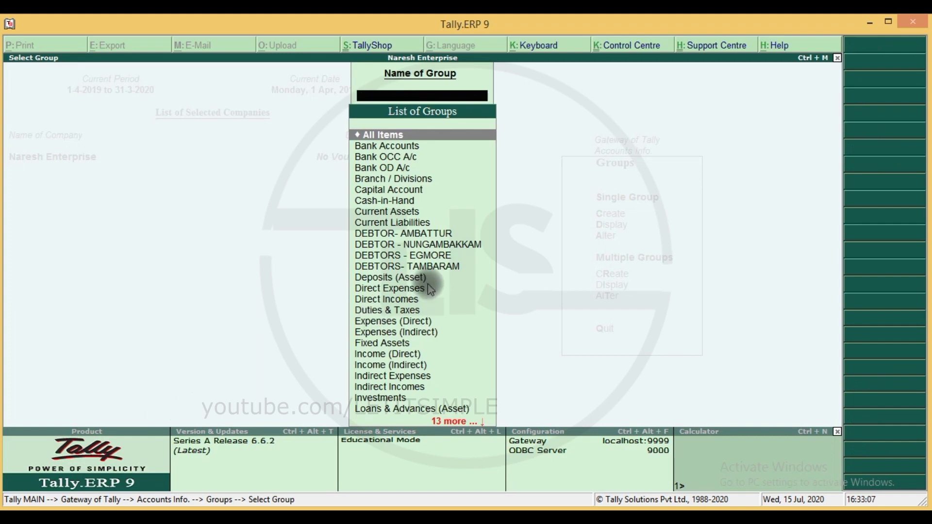
pyautogui.press('Escape')
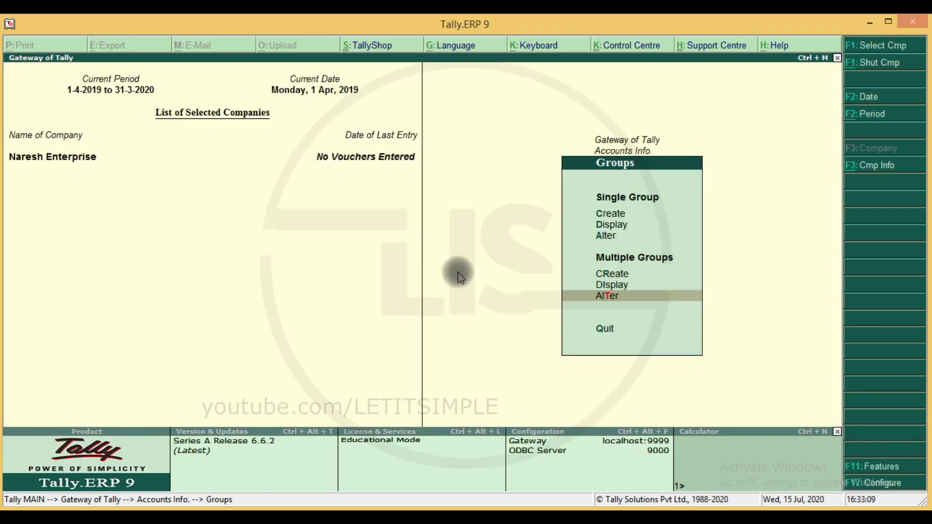
pyautogui.press('Escape')
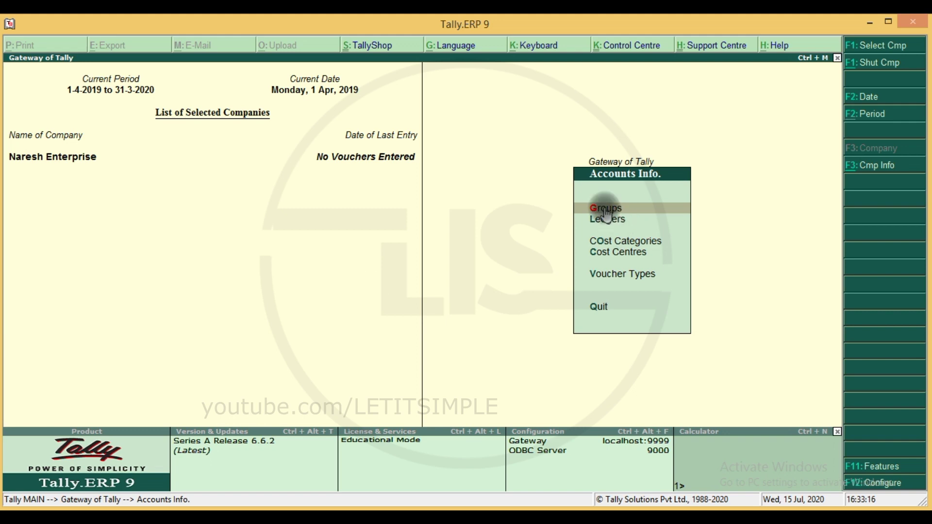
pyautogui.press('Escape')
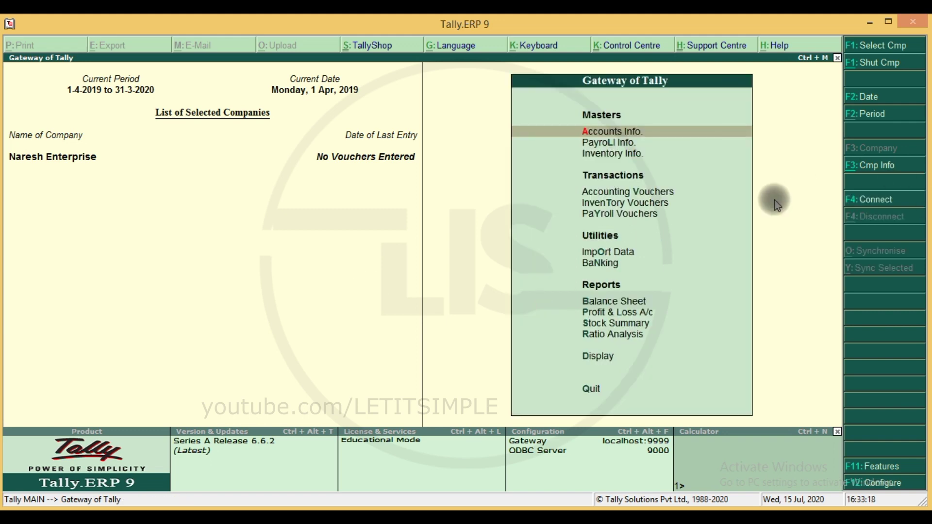
# Open the MN ELECTRONICS ledger for alteration
pyautogui.press('Return')
pyautogui.press('l')
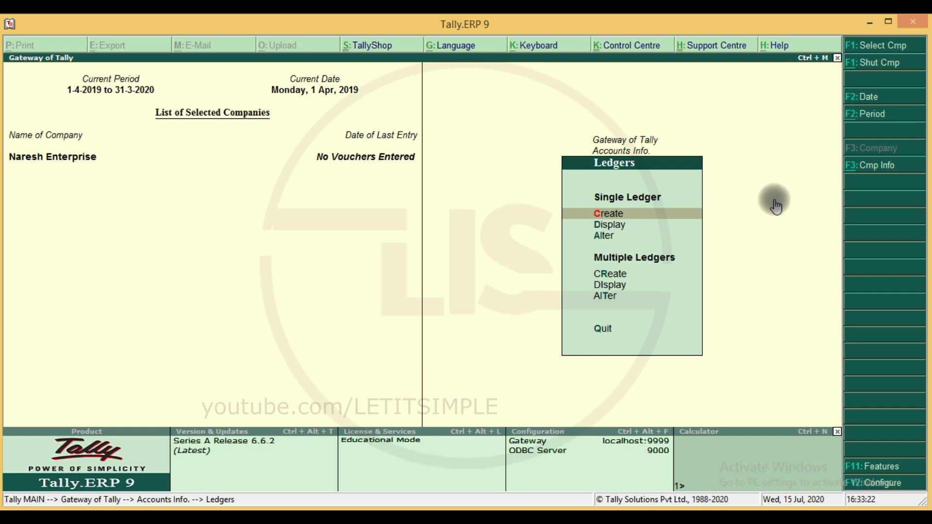
pyautogui.press('Down')
pyautogui.press('Down')
pyautogui.press('Return')
pyautogui.press('Down')
pyautogui.press('Return')
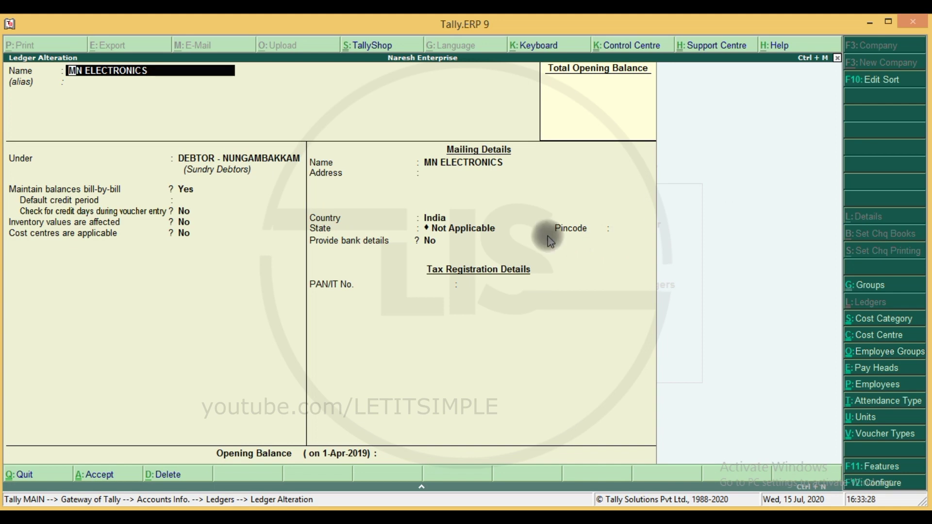
# Change the ledger's name to M ELECTRONICS and go through its remaining fields up to the mailing address
pyautogui.press('BackSpace')
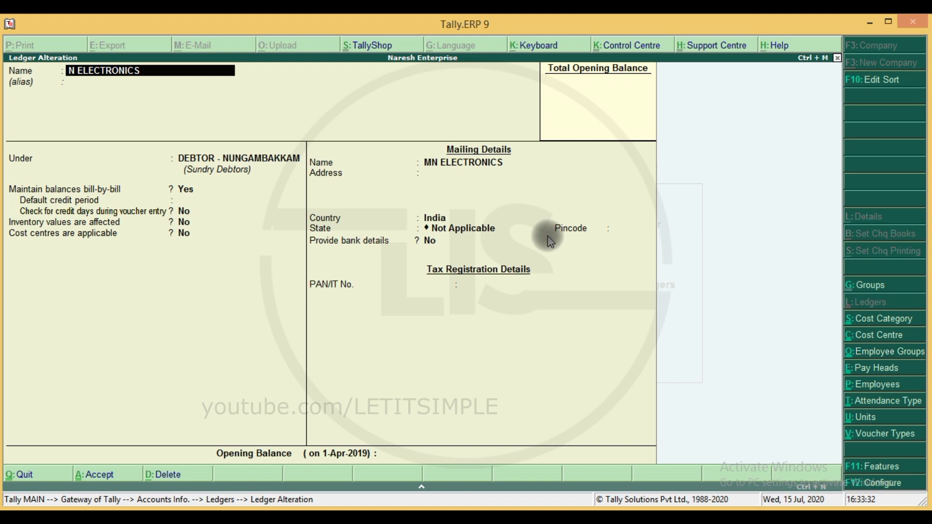
pyautogui.write('M')
pyautogui.press('Return')
pyautogui.press('Return')
pyautogui.press('Return')
pyautogui.press('Return')
pyautogui.press('Return')
pyautogui.press('Return')
pyautogui.press('Return')
pyautogui.press('Return')
pyautogui.press('Return')
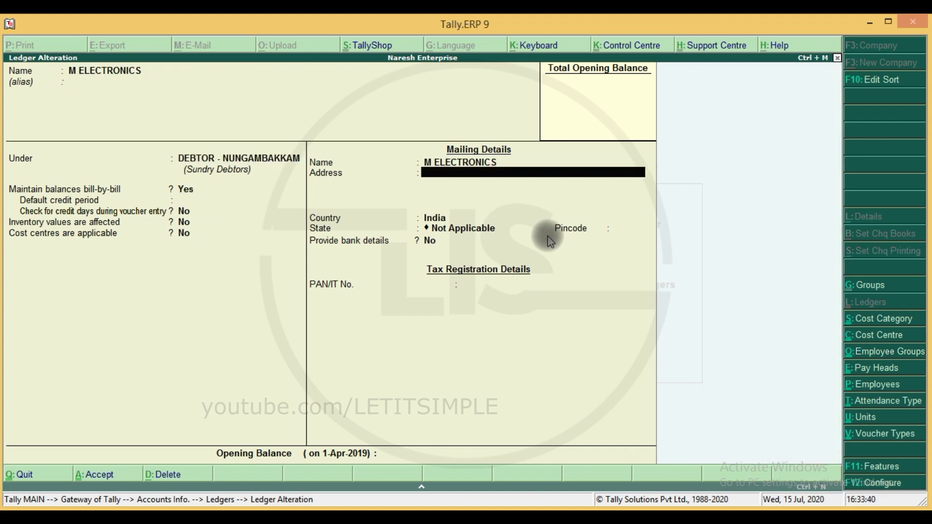
# Delete the M ELECTRONICS and SK TRADERS ledgers, and return to the accounts masters
pyautogui.hotkey('alt', 'd')
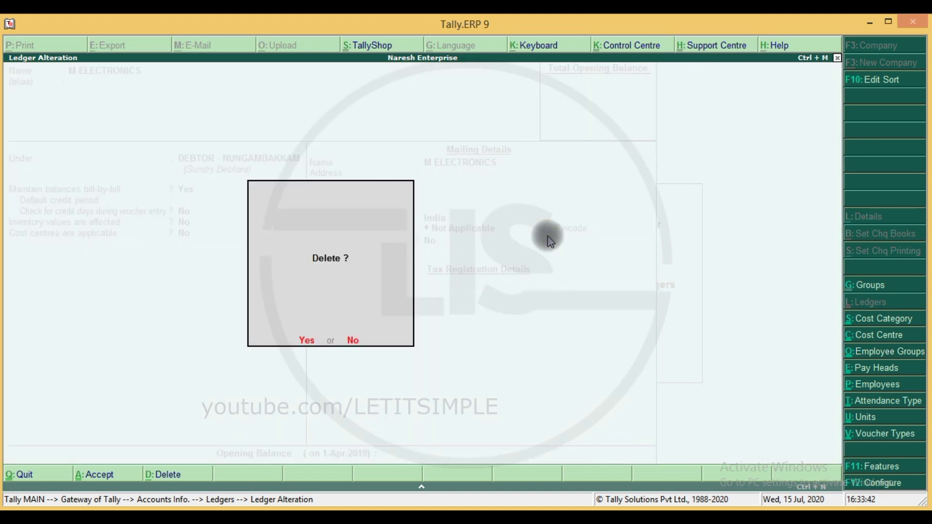
pyautogui.click(309, 340)
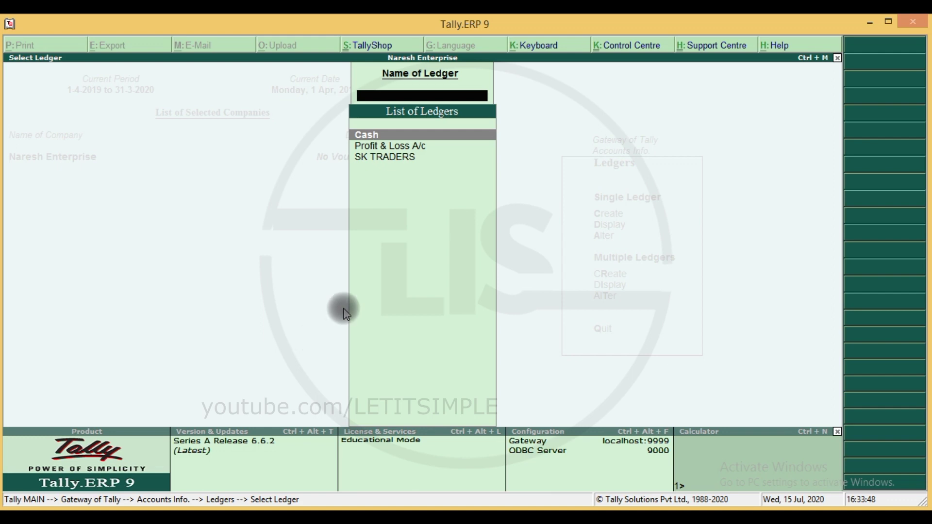
pyautogui.click(393, 160)
pyautogui.hotkey('alt', 'd')
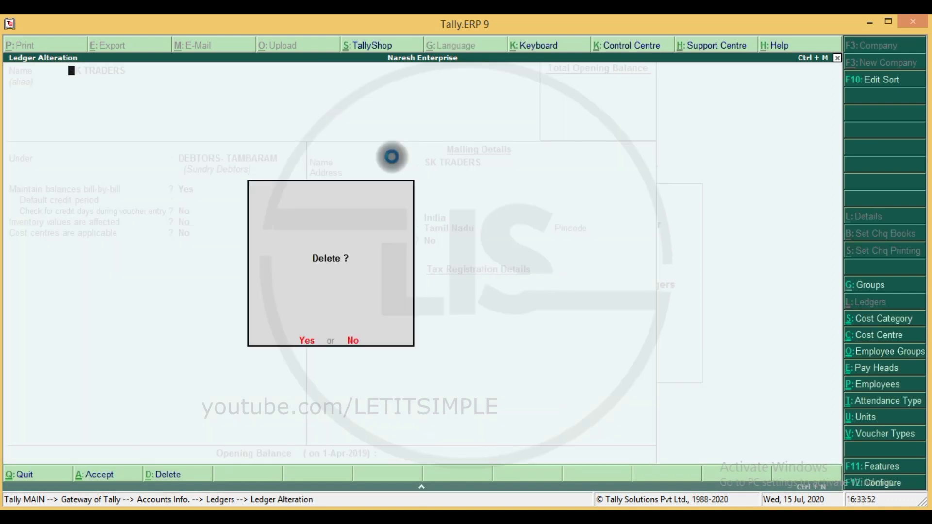
pyautogui.press('y')
pyautogui.press('Escape')
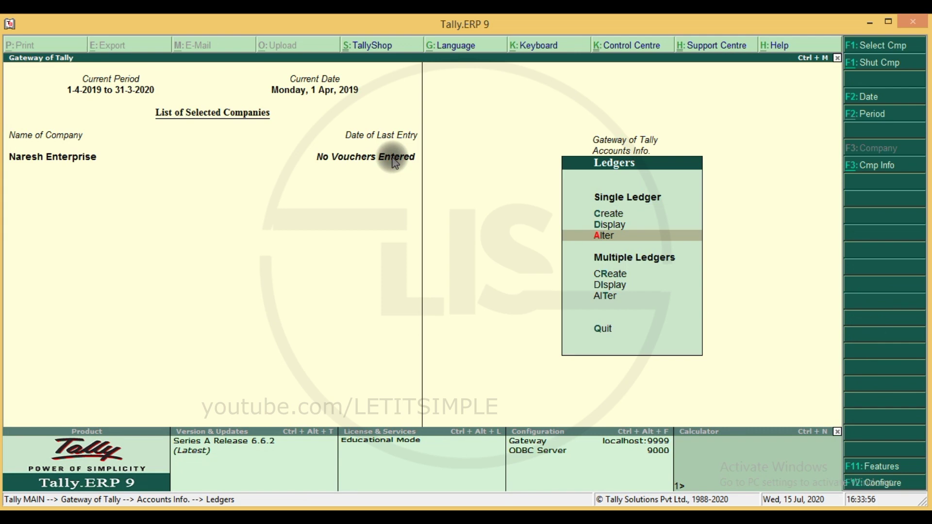
pyautogui.press('Escape')
# Delete the DEBTORS - EGMORE group through single group alteration, and leave the alteration form
pyautogui.press('Up')
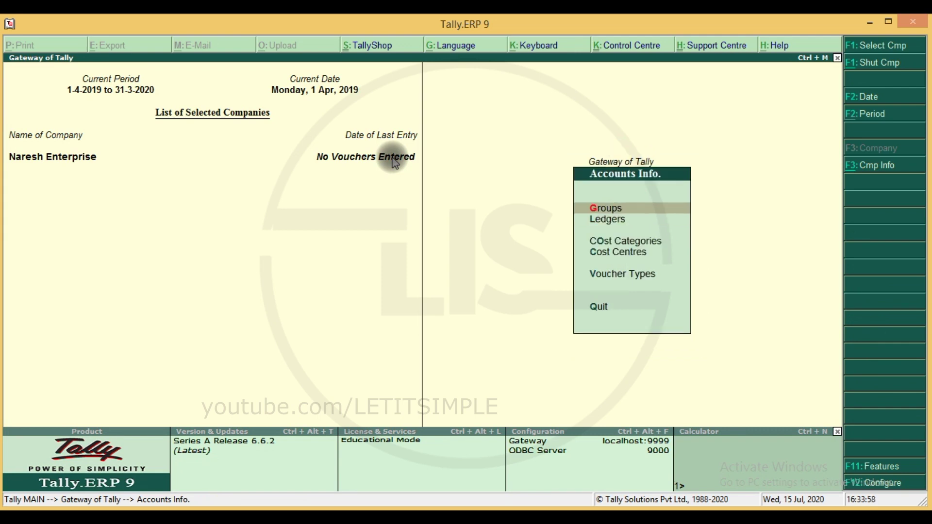
pyautogui.press('Return')
pyautogui.press('Down')
pyautogui.press('Down')
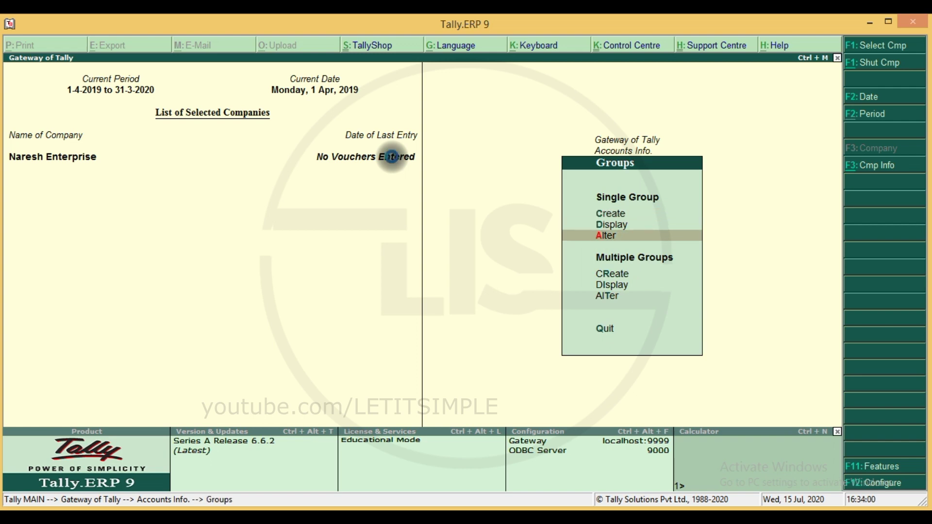
pyautogui.press('Return')
pyautogui.write('DEB')
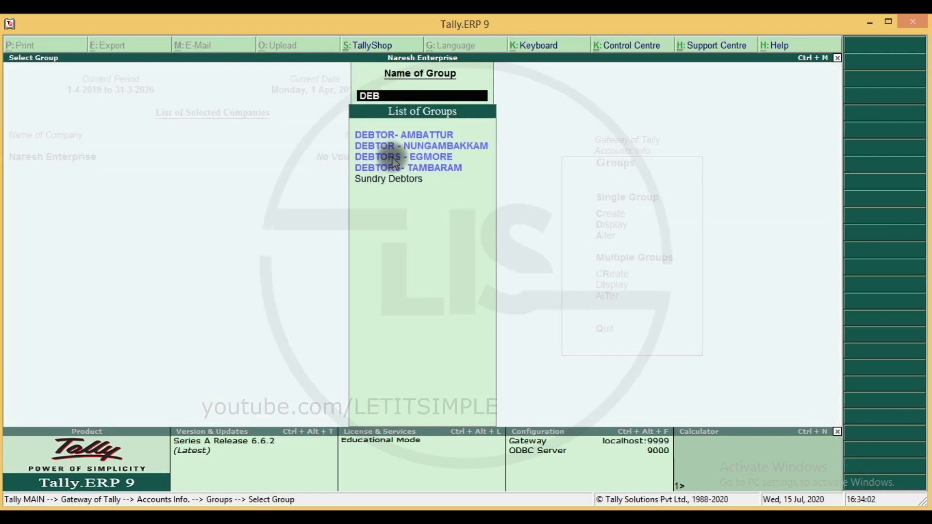
pyautogui.press('Down')
pyautogui.press('Down')
pyautogui.press('Return')
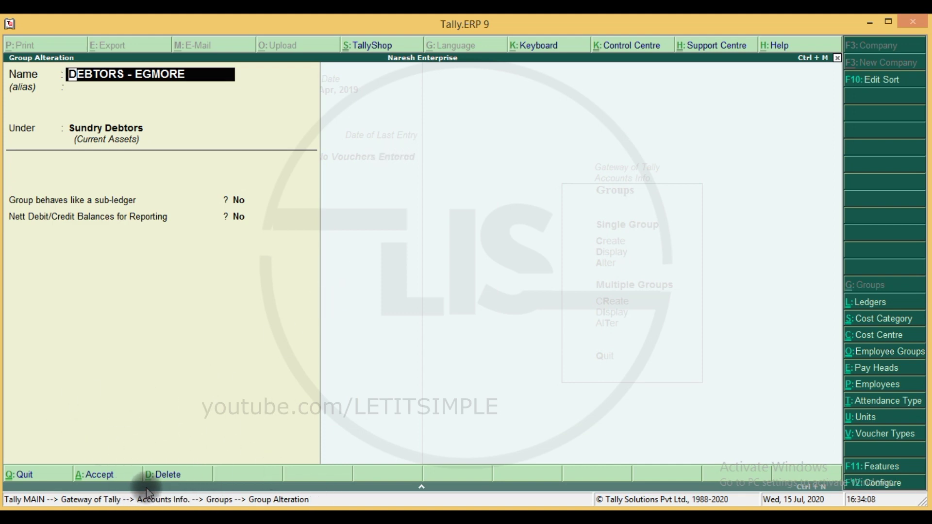
pyautogui.hotkey('alt', 'd')
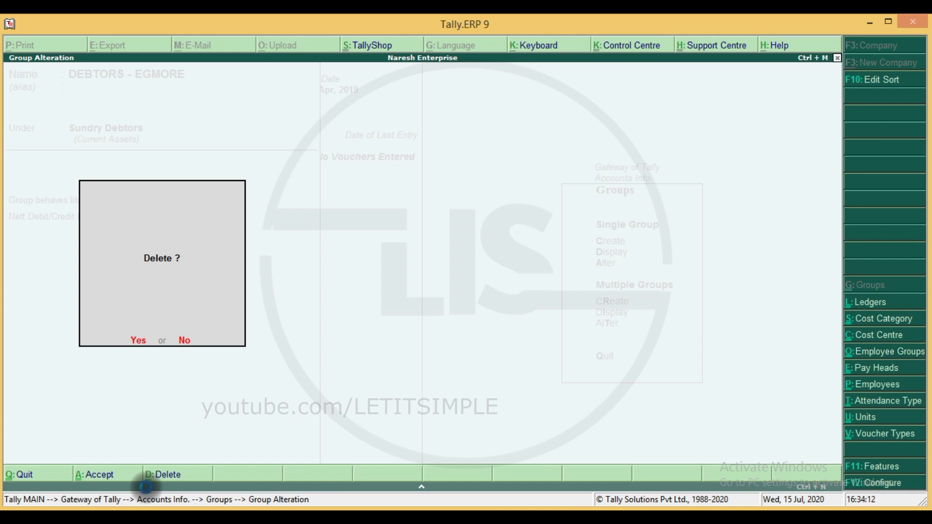
pyautogui.press('y')
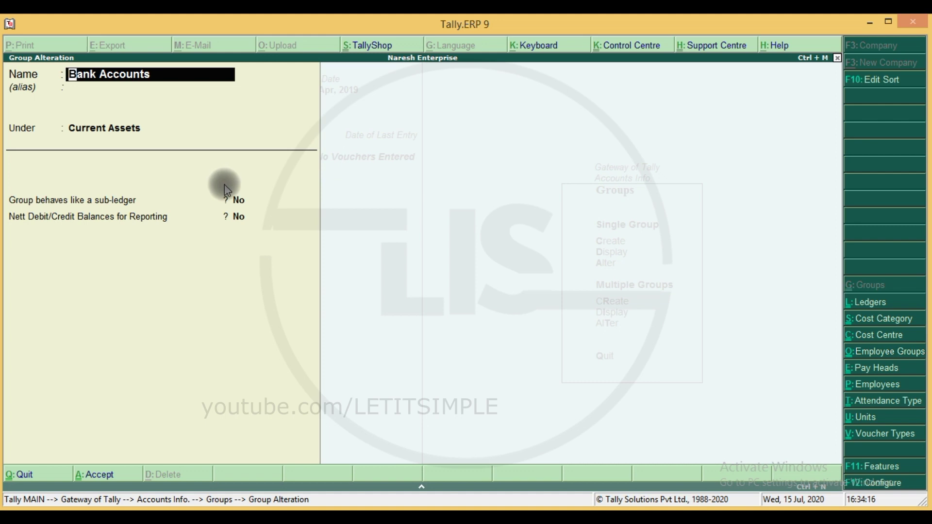
pyautogui.press('BackSpace')
pyautogui.press('Escape')
pyautogui.press('y')
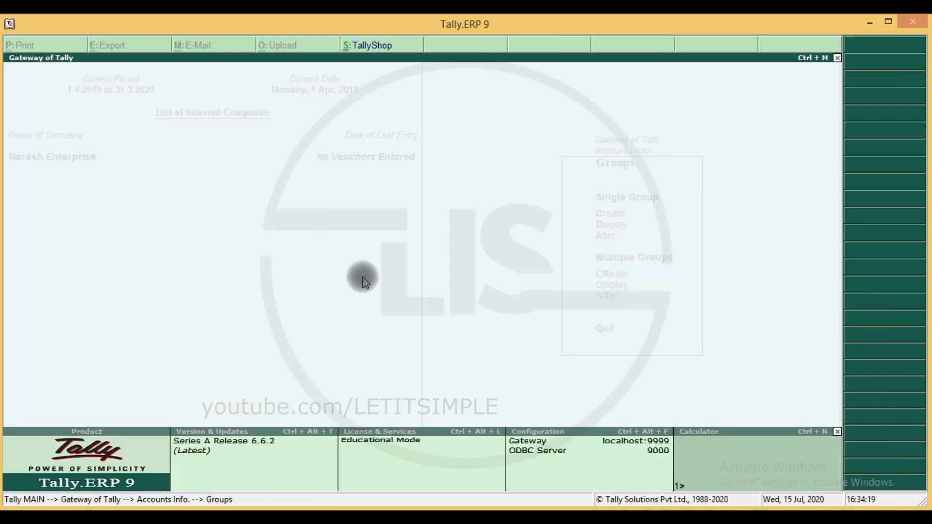
# Check the list of groups available for alteration, and return to the Gateway of Tally
pyautogui.press('Return')
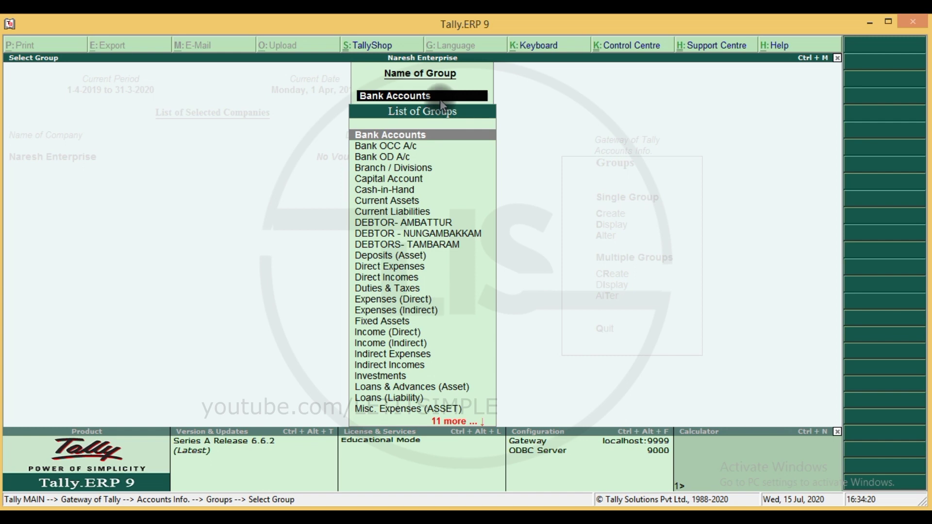
pyautogui.press('BackSpace')
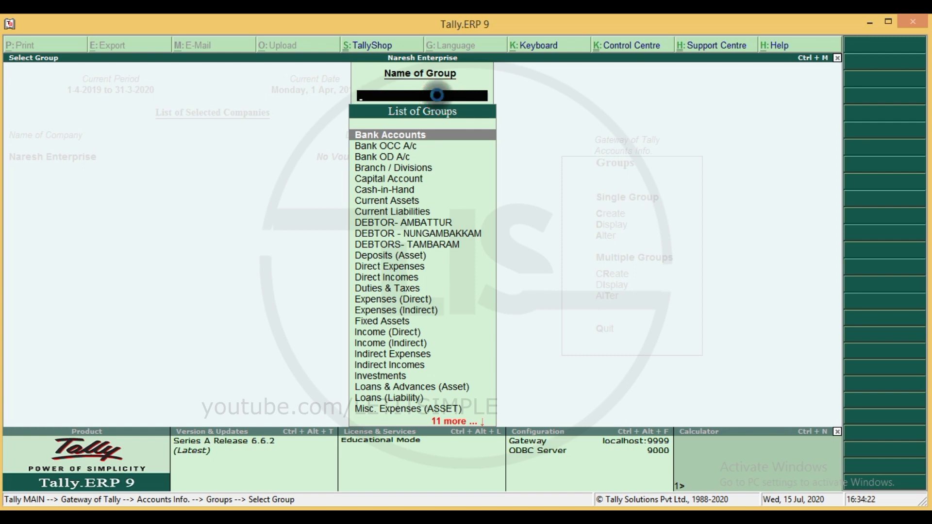
pyautogui.press('Escape')
pyautogui.press('Escape')
pyautogui.press('Escape')
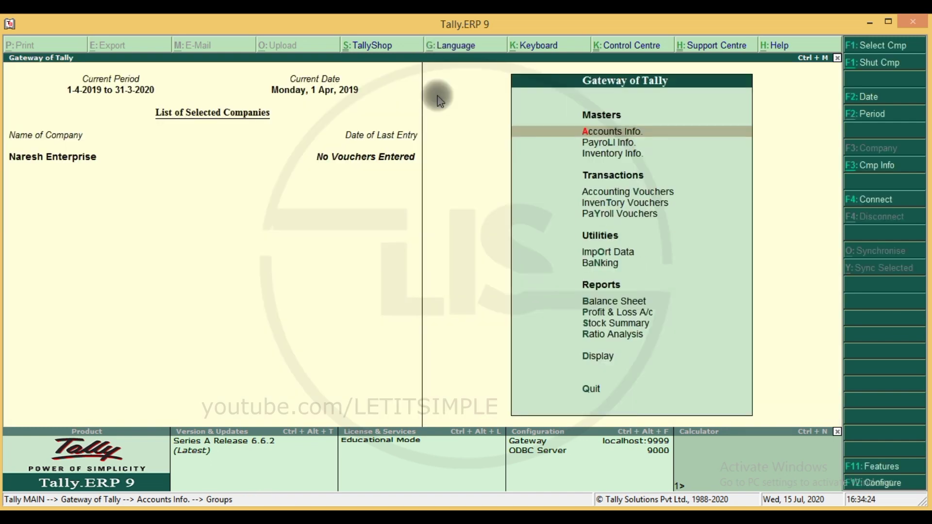
# Look at the single and multiple group creation forms, and leave both without creating a group
pyautogui.press('Return')
pyautogui.press('Return')
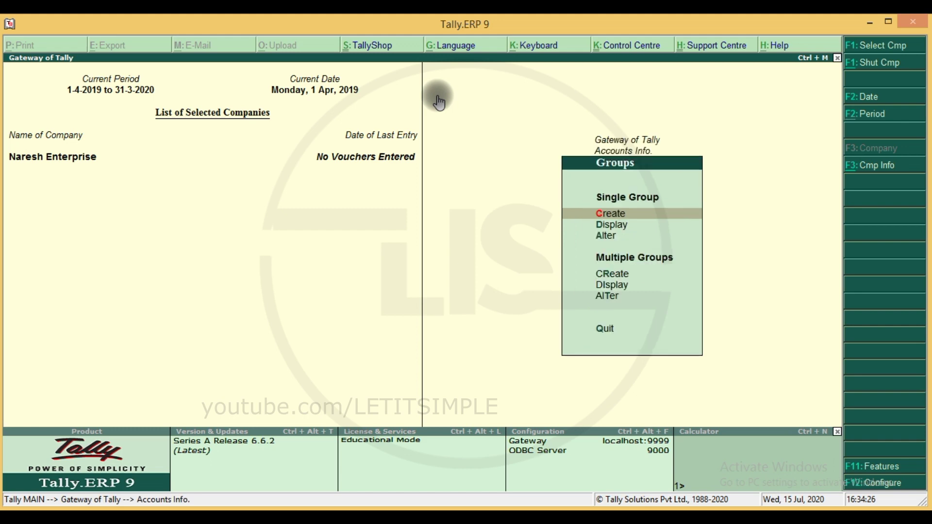
pyautogui.press('Return')
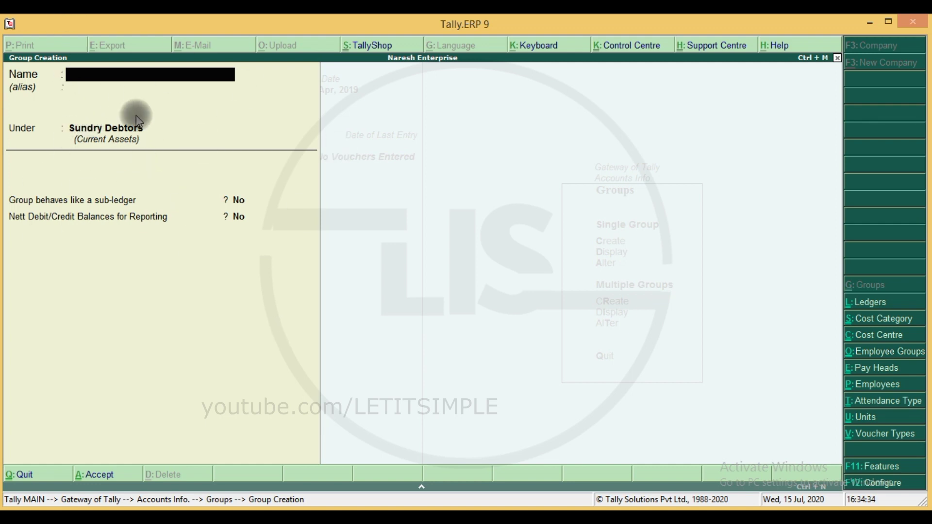
pyautogui.press('Escape')
pyautogui.press('y')
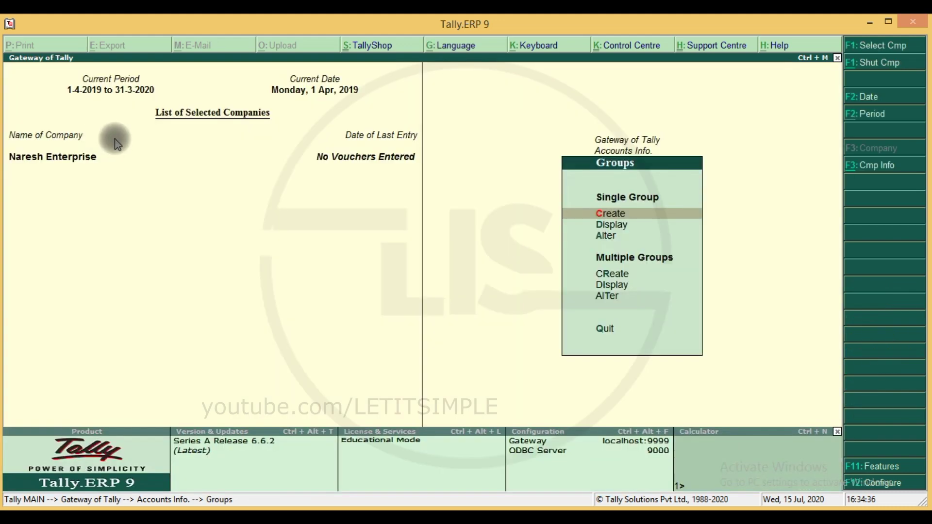
pyautogui.click(606, 279)
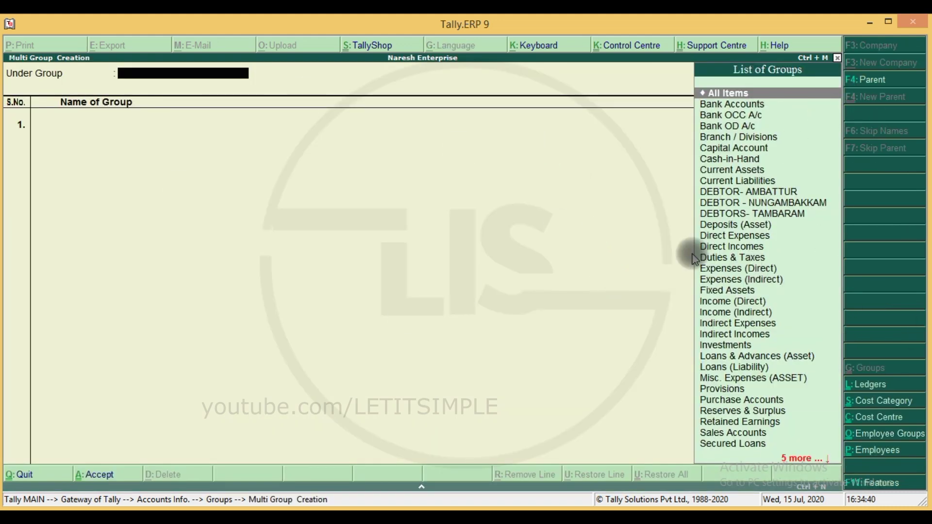
pyautogui.press('Escape')
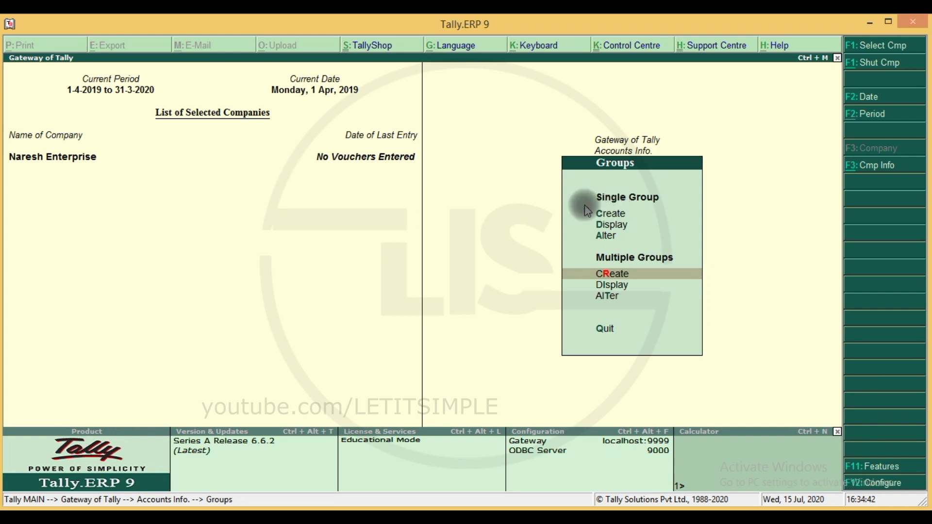
# Look at the single group creation form and the list of groups available for display, and leave both
pyautogui.click(605, 213)
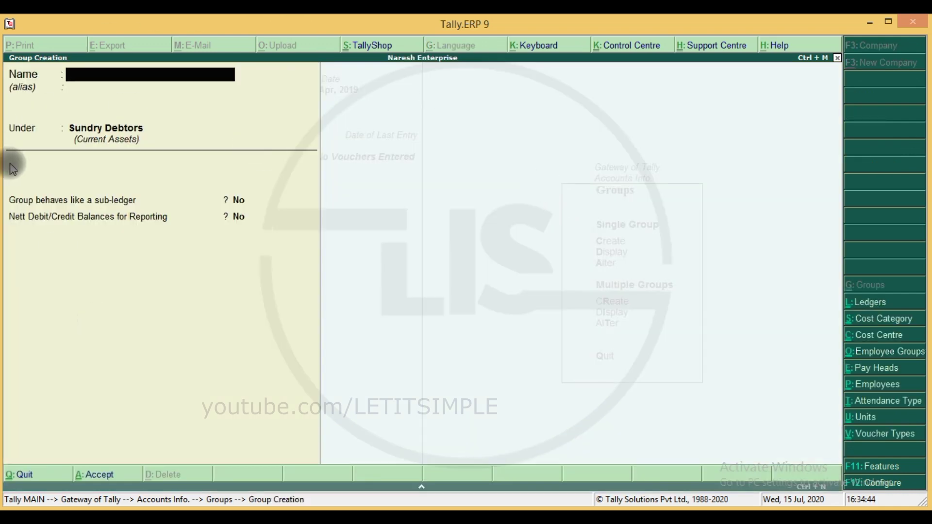
pyautogui.press('Escape')
pyautogui.press('Return')
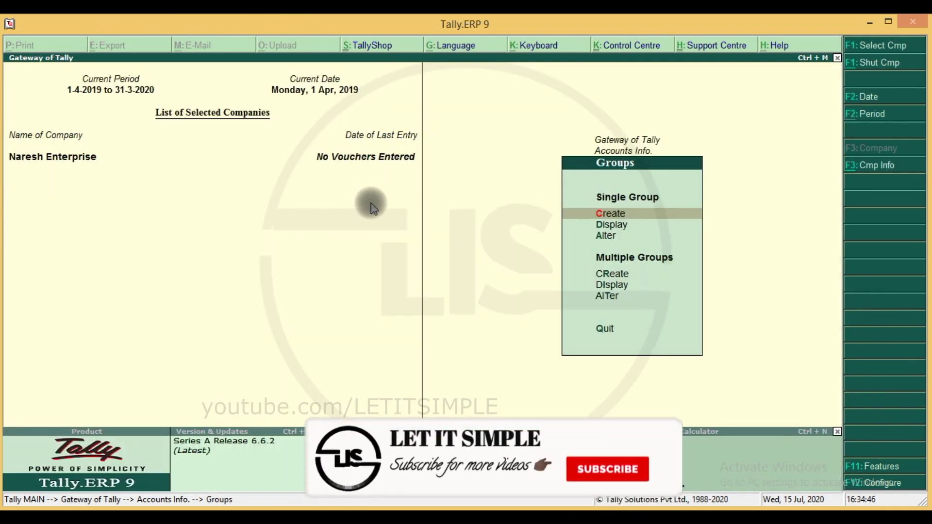
pyautogui.press('d')
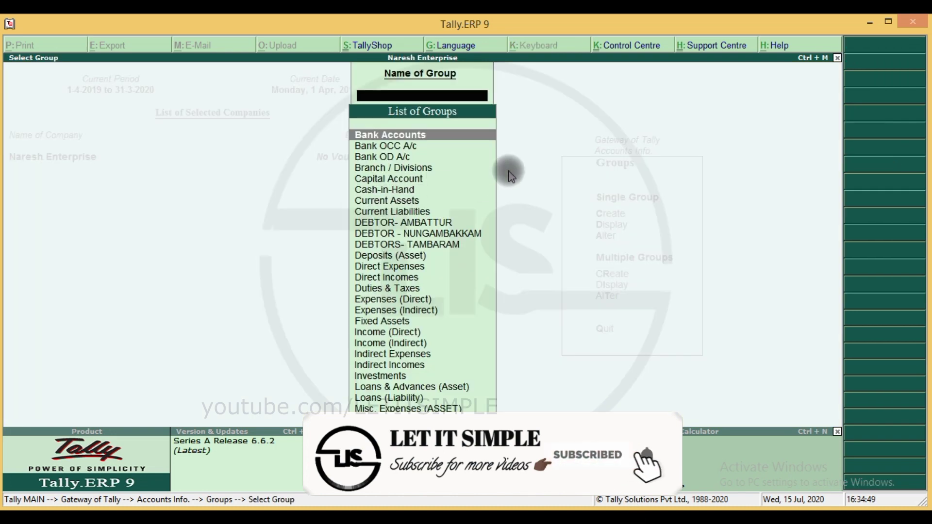
pyautogui.press('Escape')
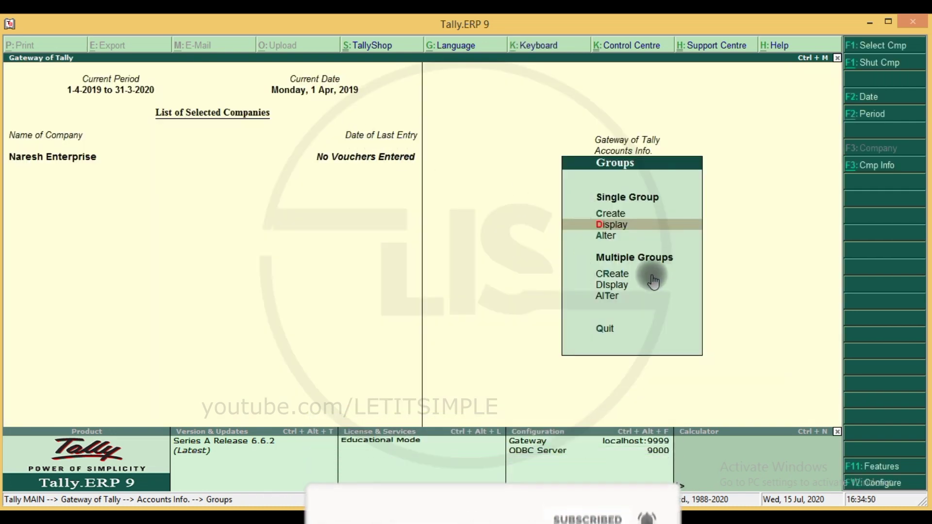
# Display the Bank Accounts group through single group display, and return to the Groups menu
pyautogui.click(603, 227)
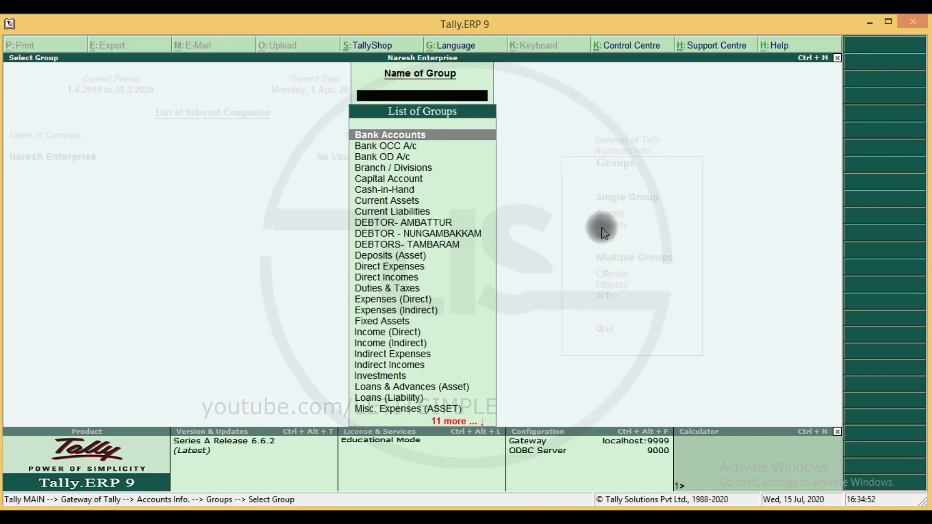
pyautogui.press('Return')
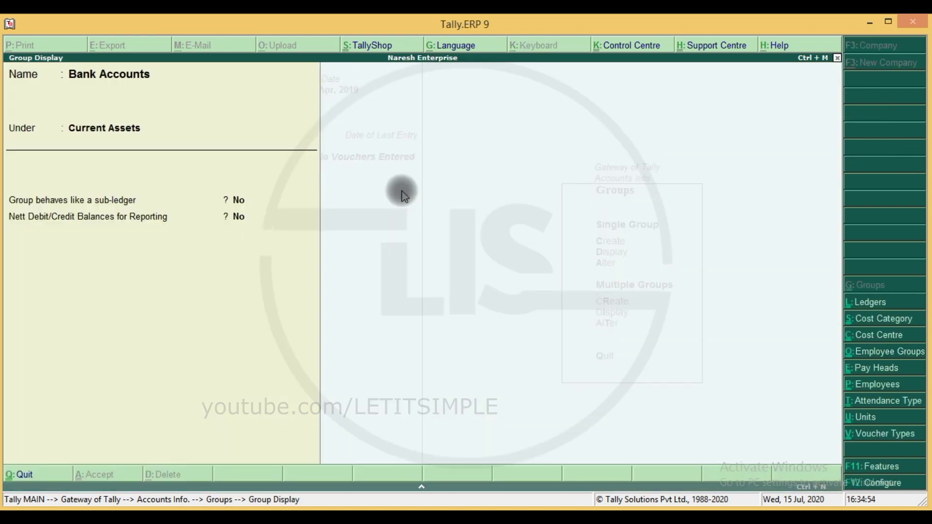
pyautogui.press('Escape')
pyautogui.press('Down')
pyautogui.press('Down')
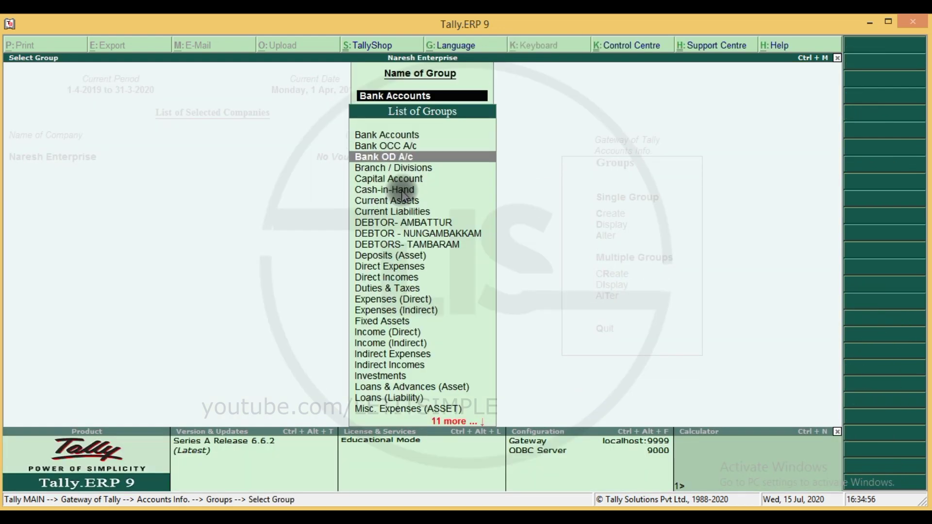
pyautogui.press('Escape')
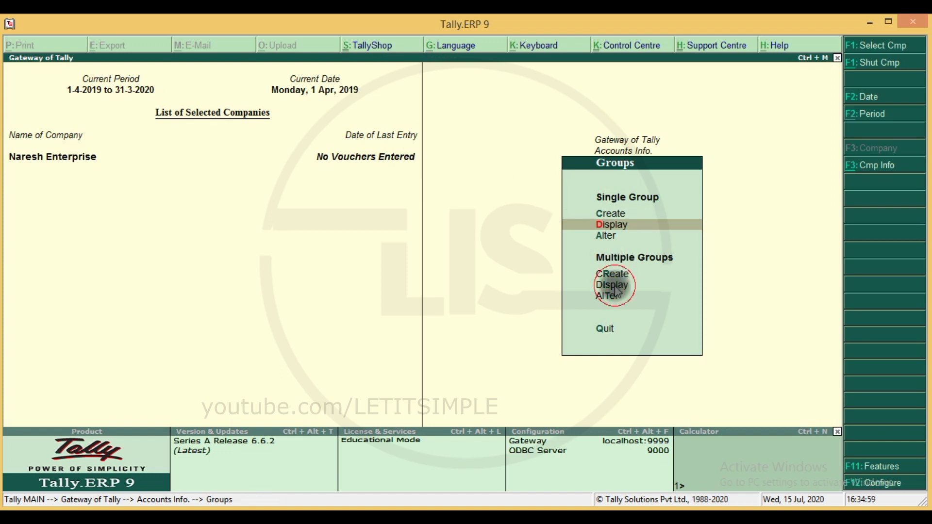
# Display All Items through multiple group display, review the list down to the debtor groups, and return to the Groups menu
pyautogui.click(614, 287)
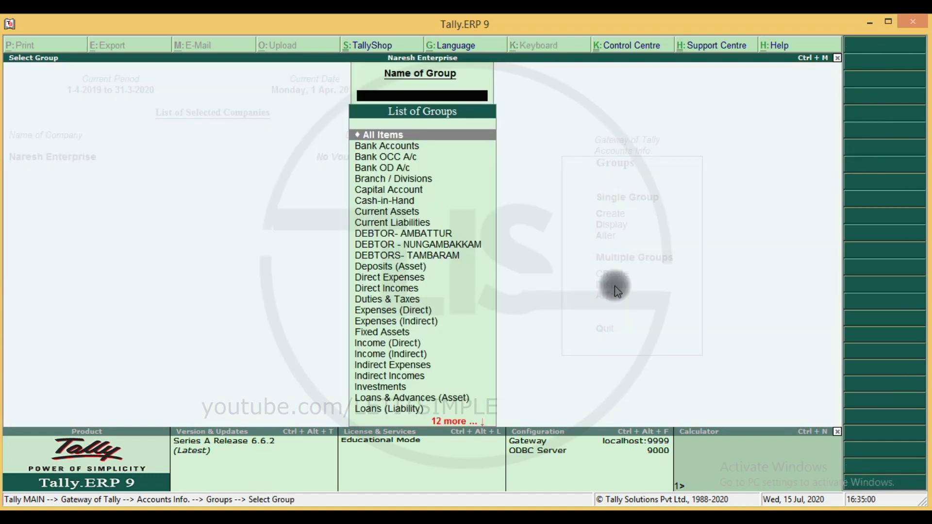
pyautogui.click(407, 136)
pyautogui.press('Down')
pyautogui.press('Down')
pyautogui.press('Down')
pyautogui.press('Down')
pyautogui.press('Down')
pyautogui.press('Down')
pyautogui.press('Down')
pyautogui.press('Down')
pyautogui.press('Down')
pyautogui.press('Down')
pyautogui.press('Down')
pyautogui.press('Down')
pyautogui.press('Down')
pyautogui.press('Down')
pyautogui.press('Down')
pyautogui.press('Down')
pyautogui.press('Down')
pyautogui.press('Down')
pyautogui.press('Down')
pyautogui.press('Down')
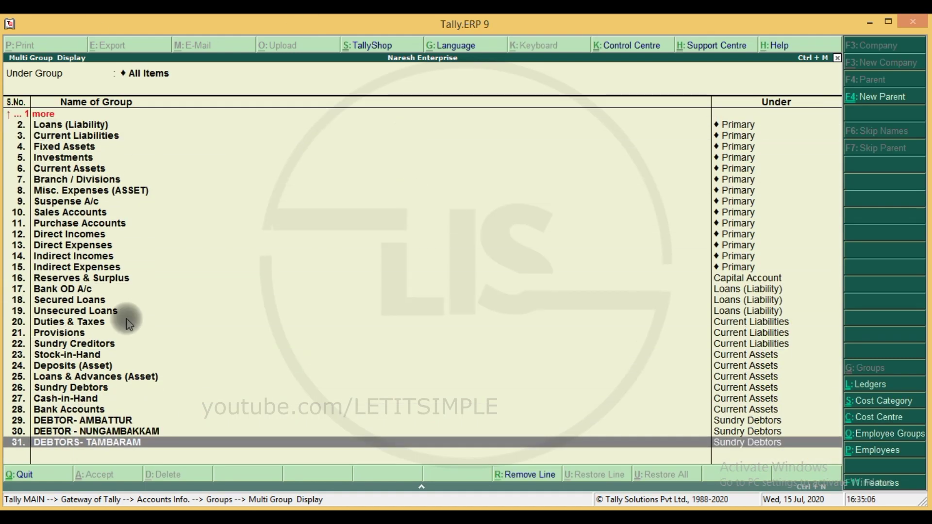
pyautogui.click(148, 433)
pyautogui.click(205, 421)
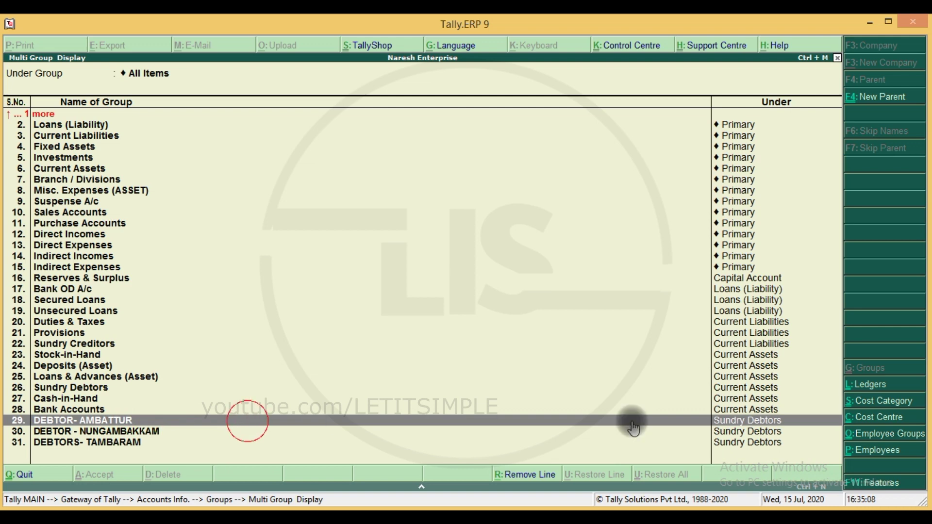
pyautogui.press('Escape')
pyautogui.press('Escape')
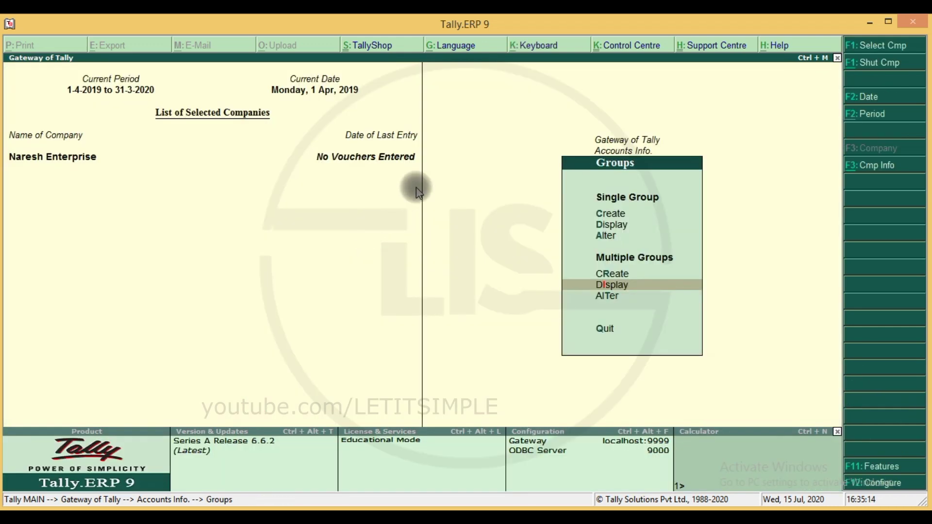
# Open the Sundry Debtors group in single group alteration, and quit without altering it
pyautogui.click(607, 236)
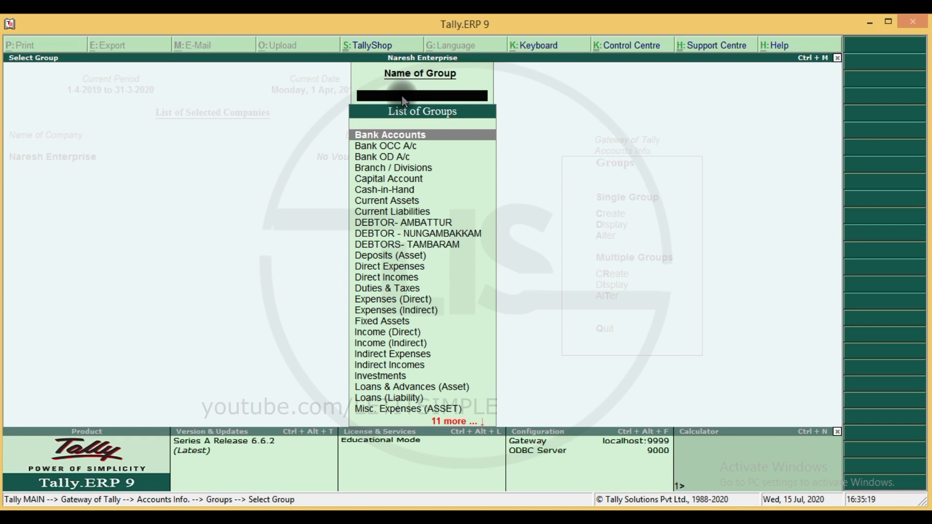
pyautogui.write('SUN')
pyautogui.press('Down')
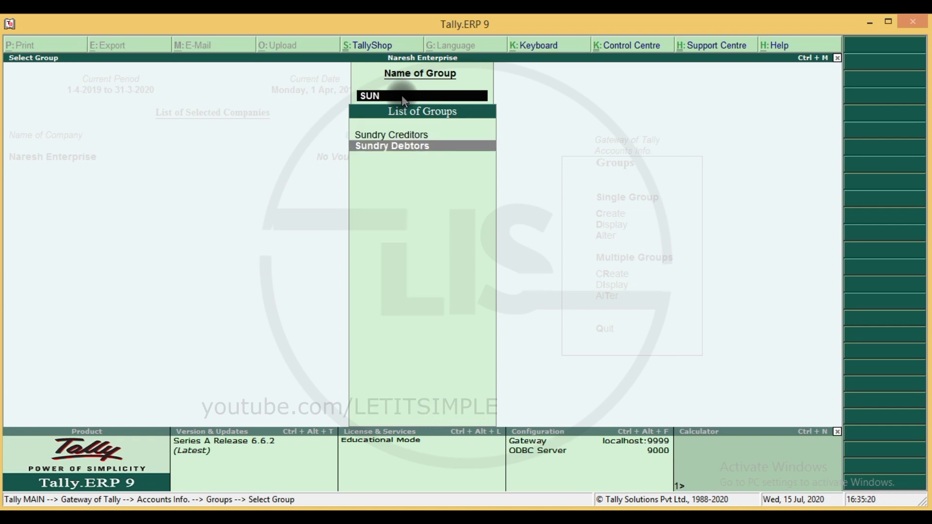
pyautogui.press('Return')
pyautogui.press('Escape')
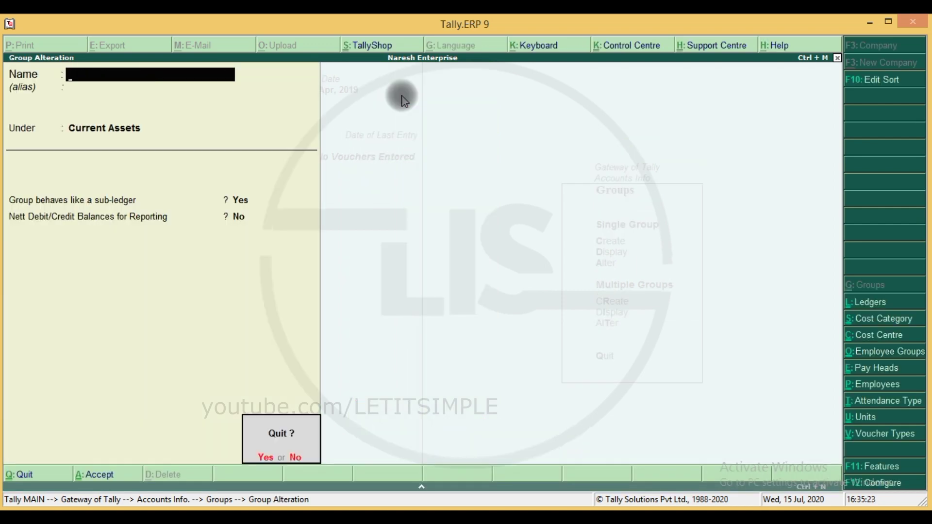
pyautogui.press('y')
pyautogui.press('a')
pyautogui.press('Escape')
pyautogui.press('Escape')
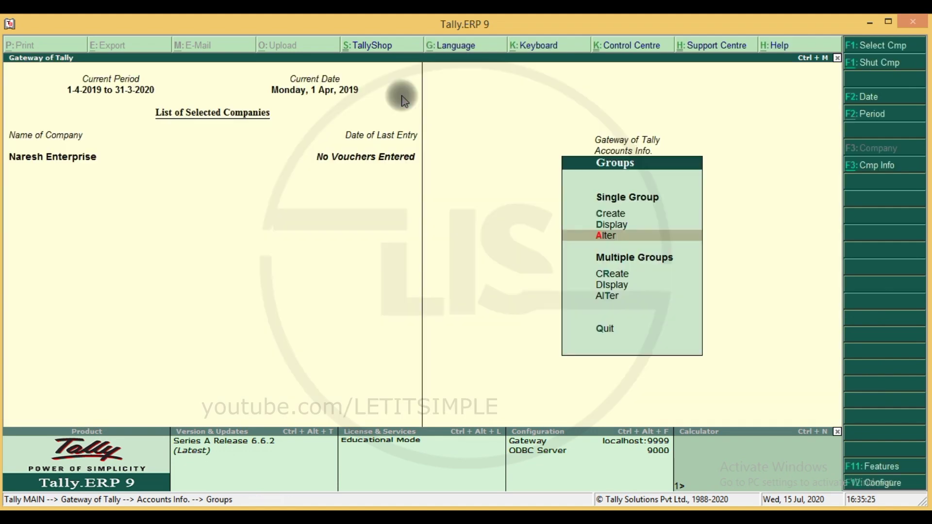
# Delete the DEBTORS- TAMBARAM group through single group alteration
pyautogui.press('Escape')
pyautogui.press('Return')
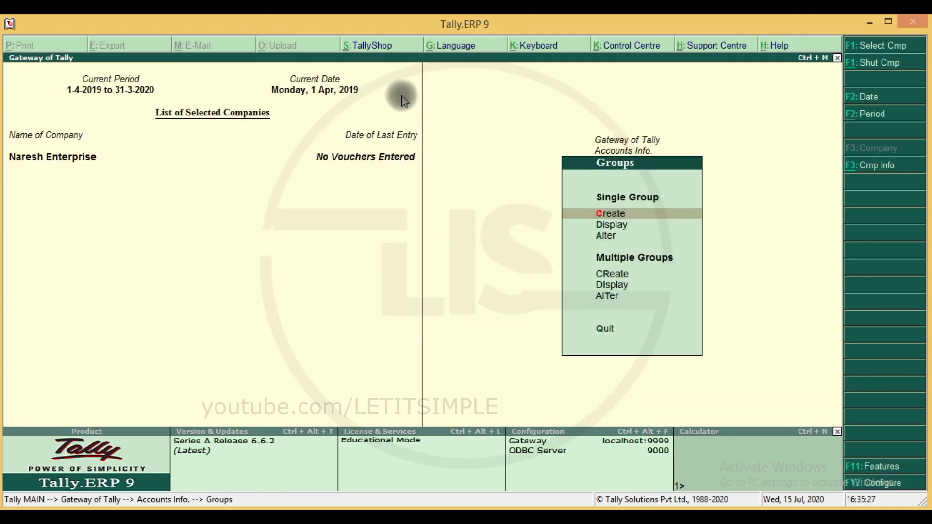
pyautogui.press('Down')
pyautogui.press('Down')
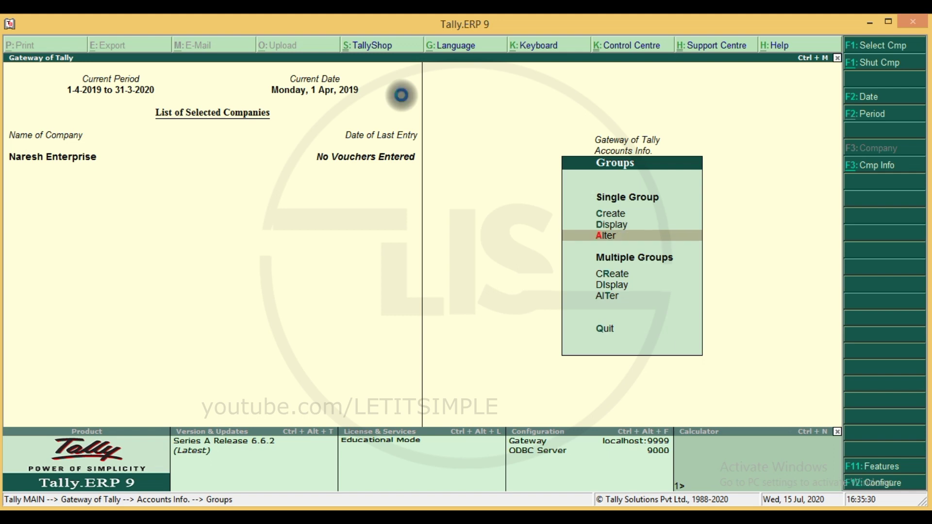
pyautogui.press('Return')
pyautogui.write('DEB')
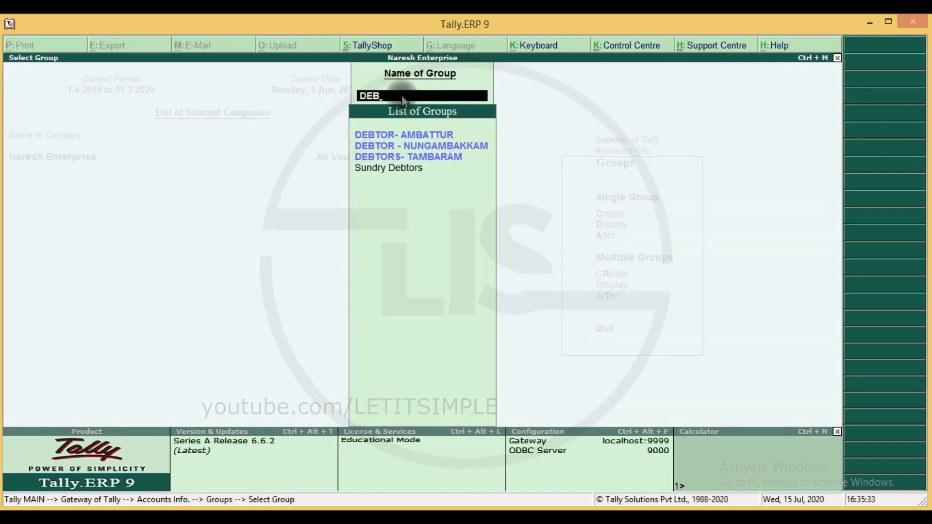
pyautogui.press('Down')
pyautogui.press('Down')
pyautogui.press('Return')
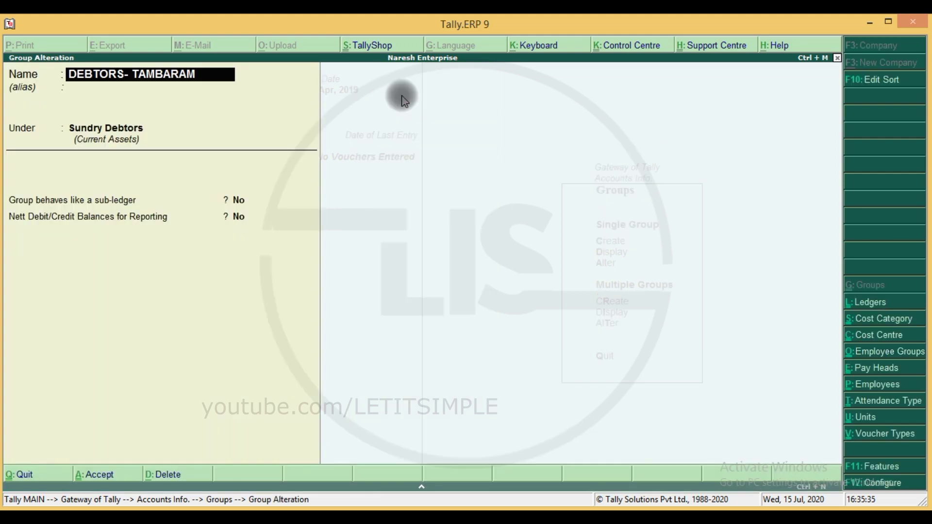
pyautogui.press('BackSpace')
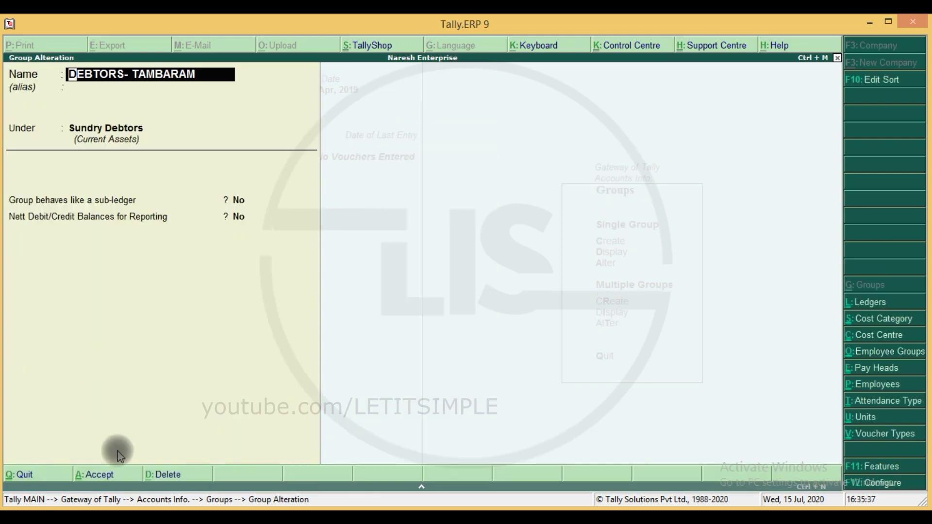
pyautogui.hotkey('alt', 'd')
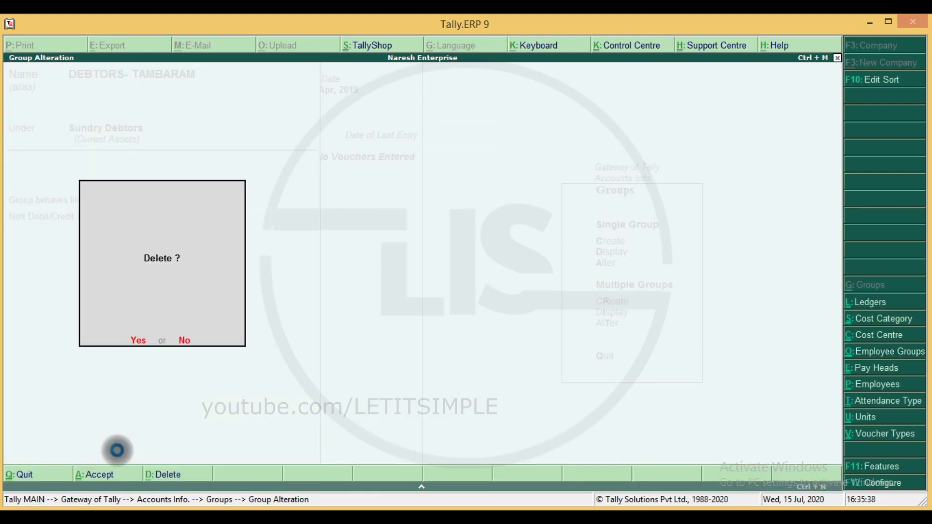
pyautogui.write('y')
# Search the list of groups for DE to check the remaining debtor groups, and clear the search
pyautogui.write('DE')
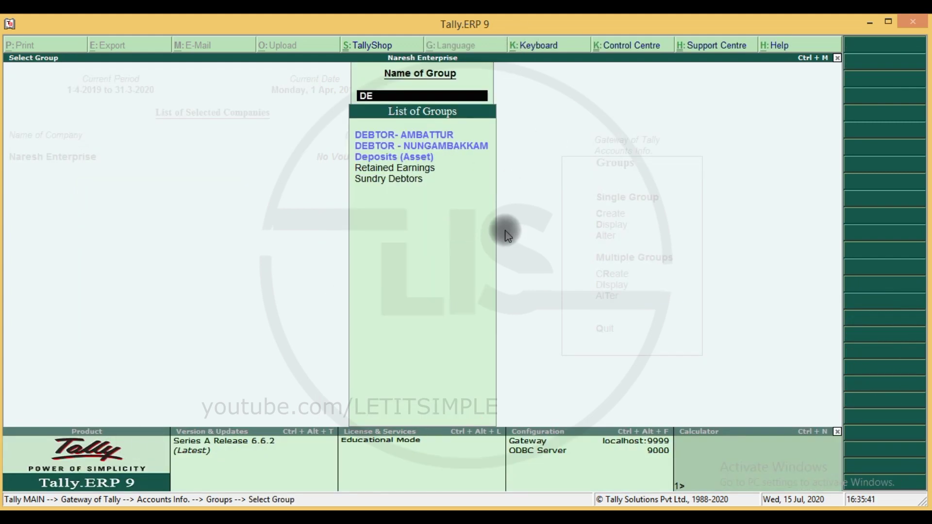
pyautogui.press('BackSpace')
pyautogui.press('BackSpace')
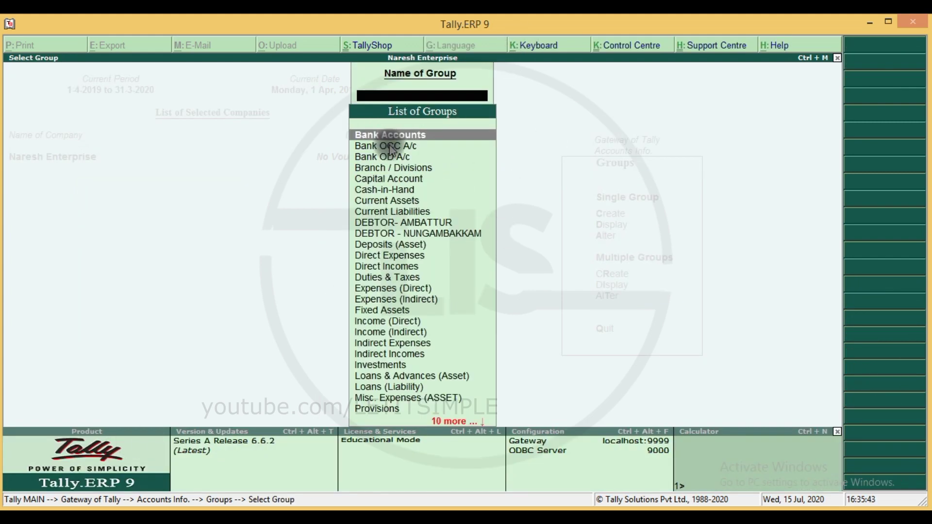
# Open the Capital Account group for alteration to check whether it can be deleted, and quit to the Groups menu
pyautogui.click(389, 180)
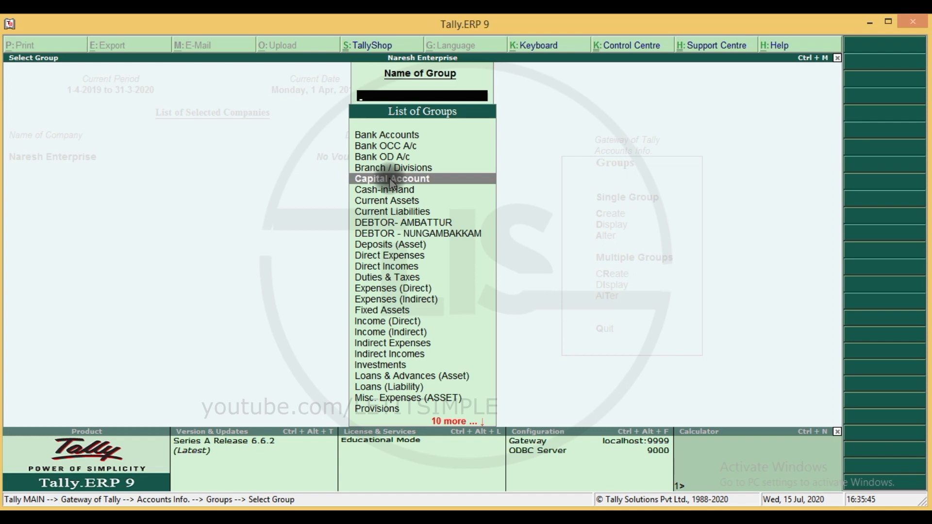
pyautogui.click(393, 180)
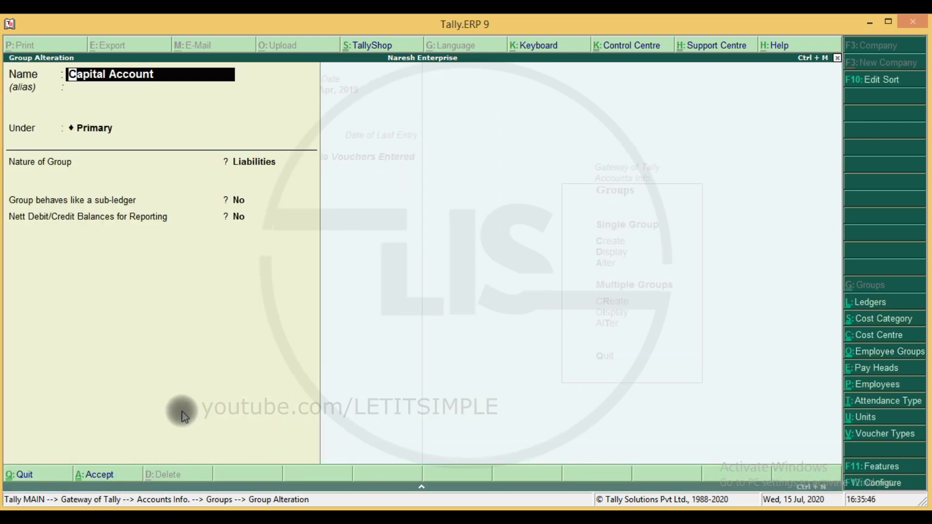
pyautogui.press('Escape')
pyautogui.press('y')
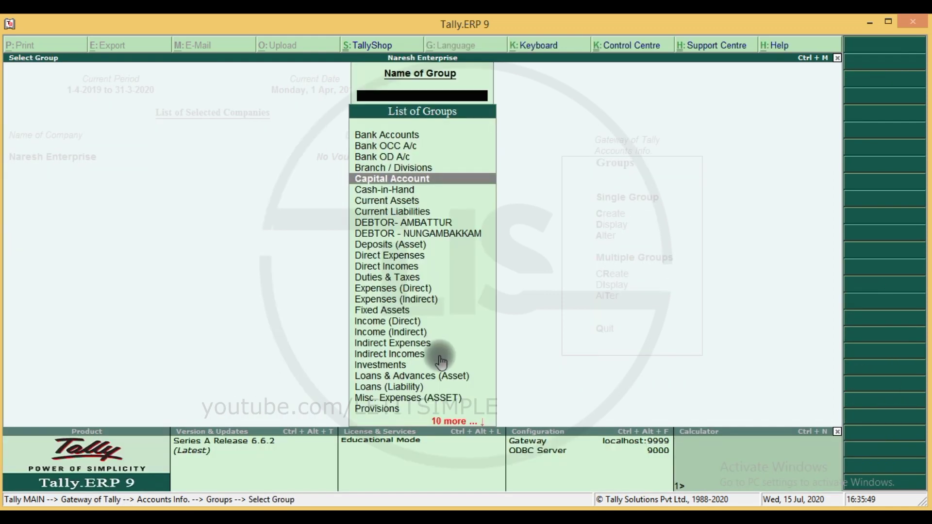
pyautogui.press('Escape')
# Display the groups under Capital Account through multiple group display, and return to the Groups menu
pyautogui.click(613, 288)
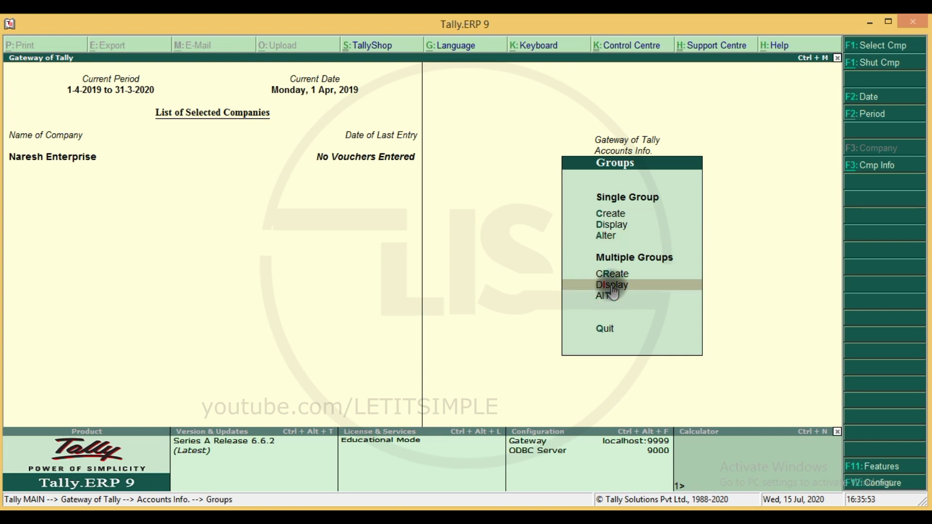
pyautogui.click(613, 290)
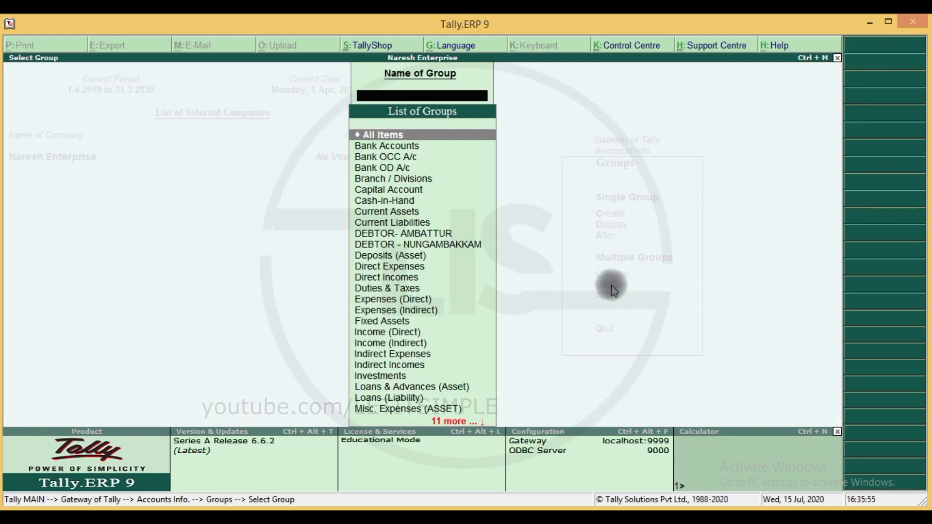
pyautogui.write('CA')
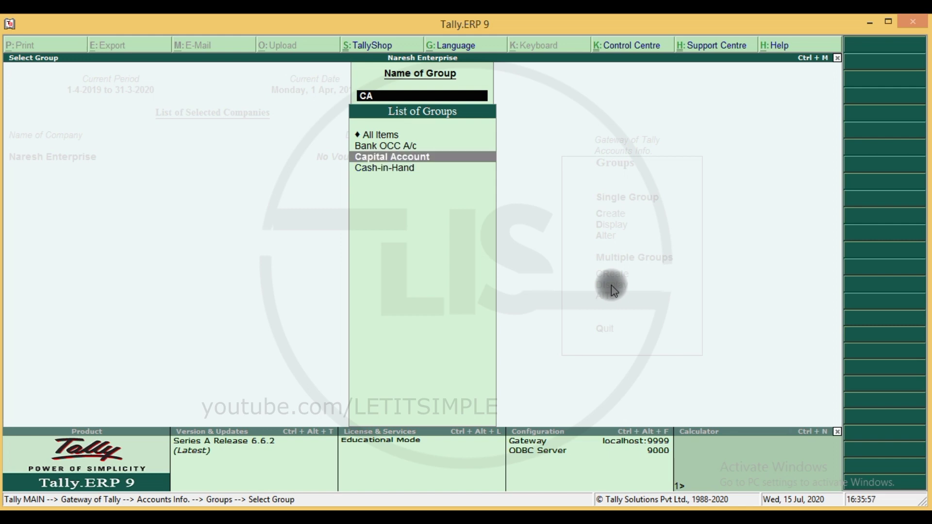
pyautogui.press('Return')
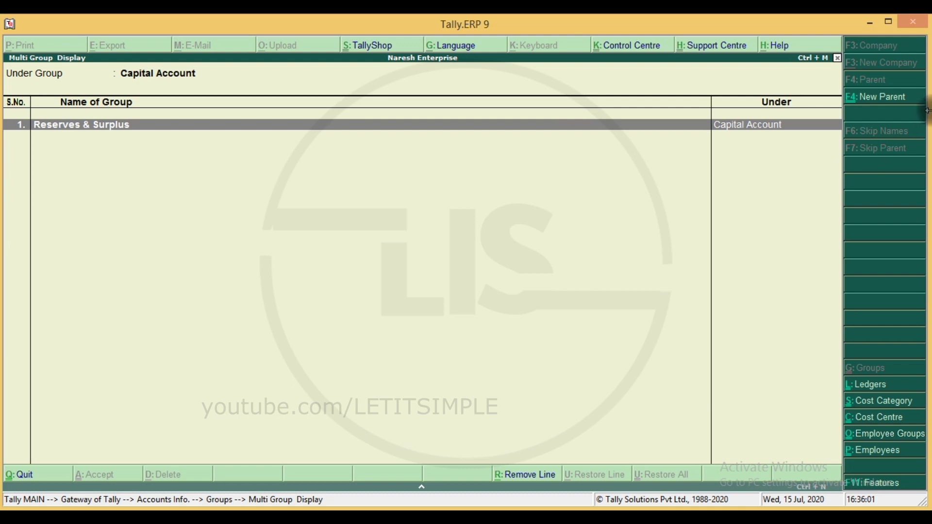
pyautogui.click(20, 81)
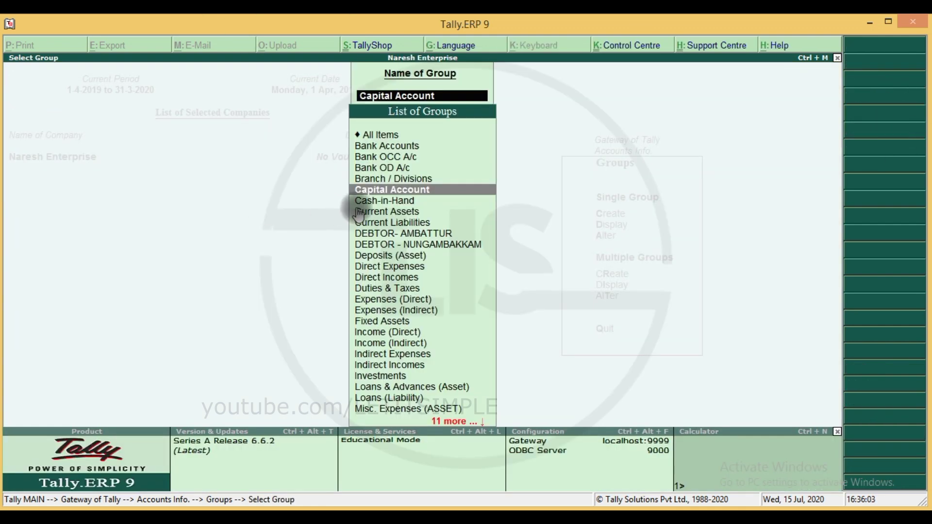
pyautogui.rightClick(396, 194)
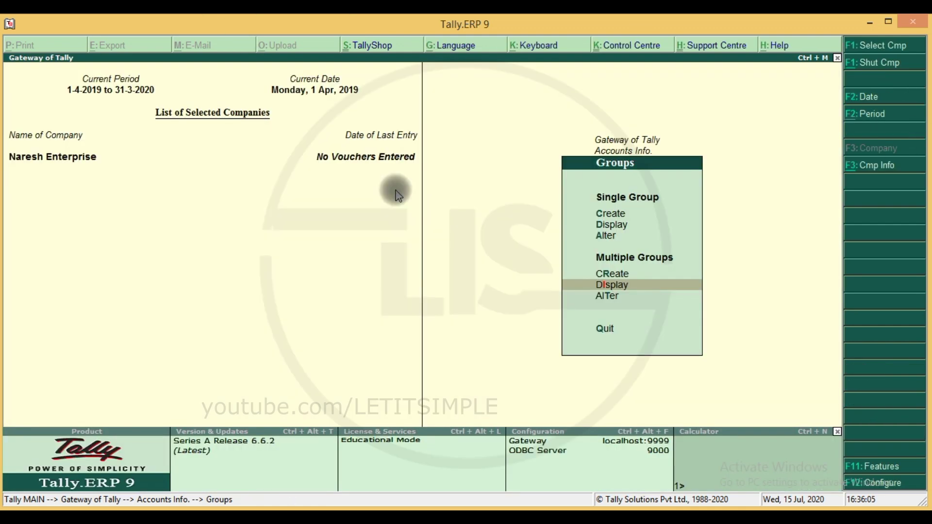
# Reopen the multiple group display for Capital Account to view its subgroups, and go back to the Gateway of Tally
pyautogui.click(396, 194)
pyautogui.write('CA')
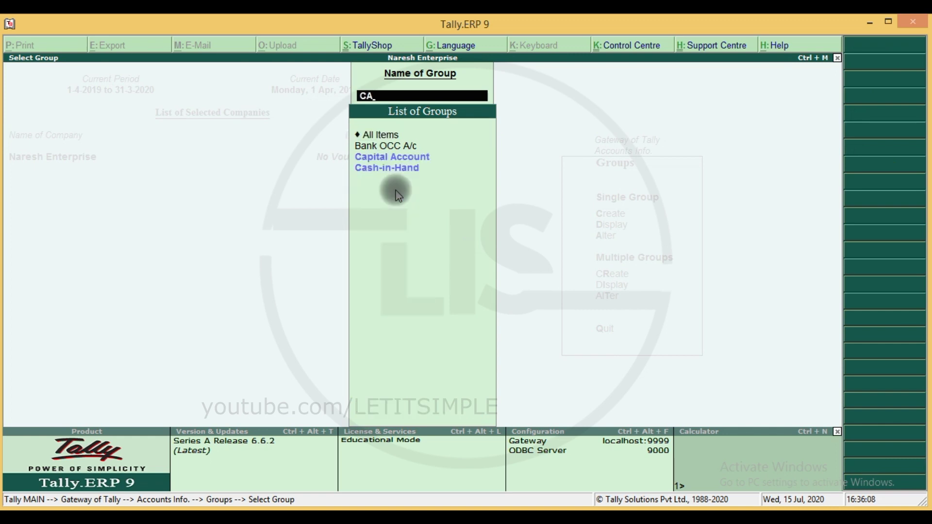
pyautogui.press('Return')
pyautogui.press('Down')
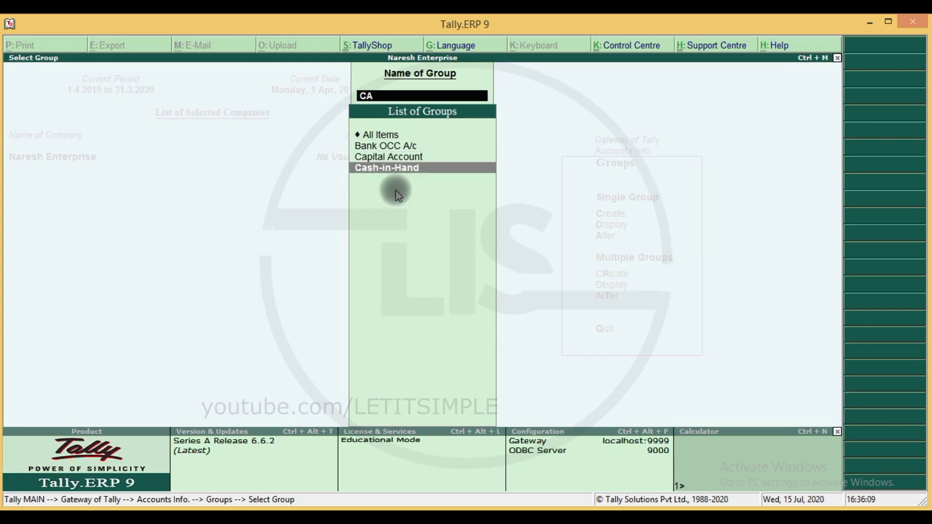
pyautogui.press('Return')
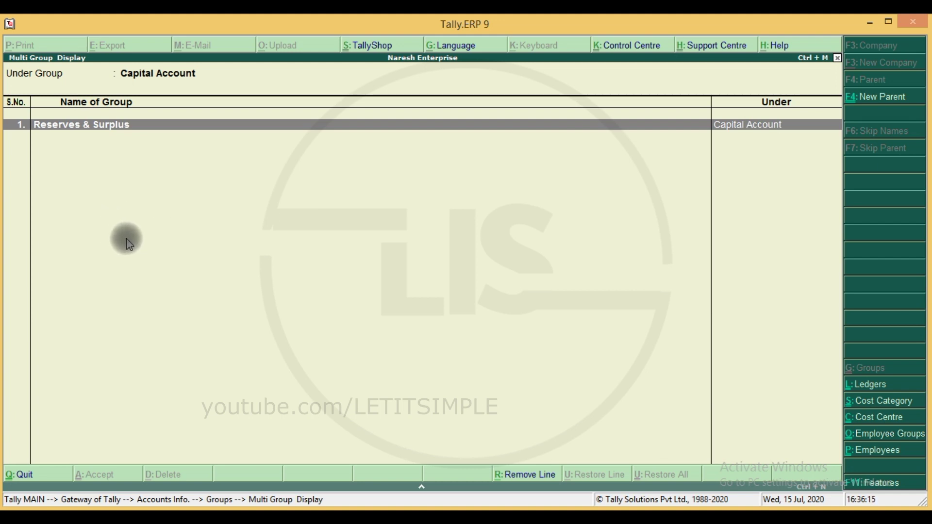
pyautogui.press('Escape')
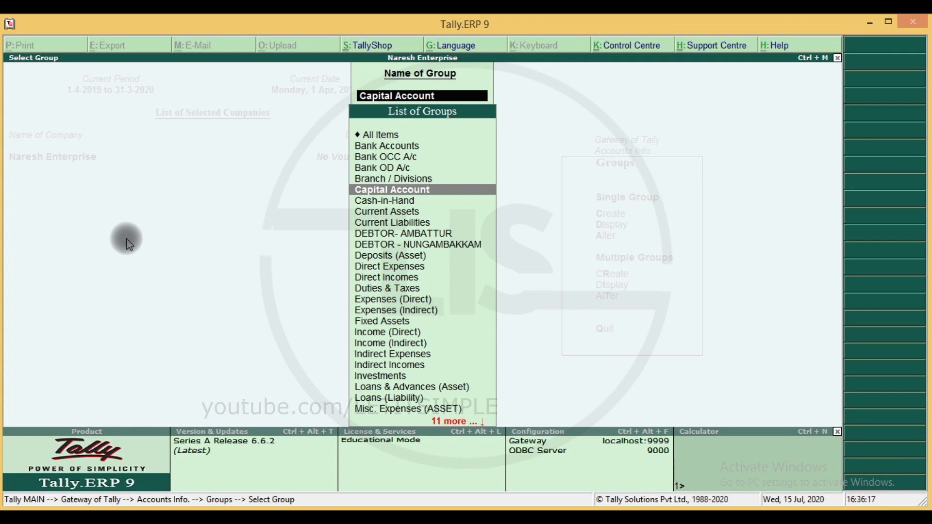
pyautogui.press('Escape')
pyautogui.press('Escape')
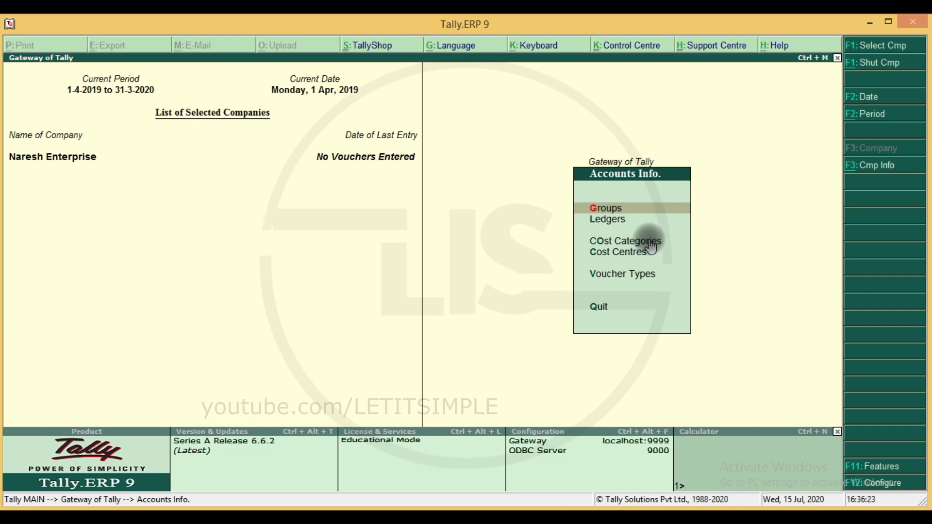
pyautogui.press('Escape')
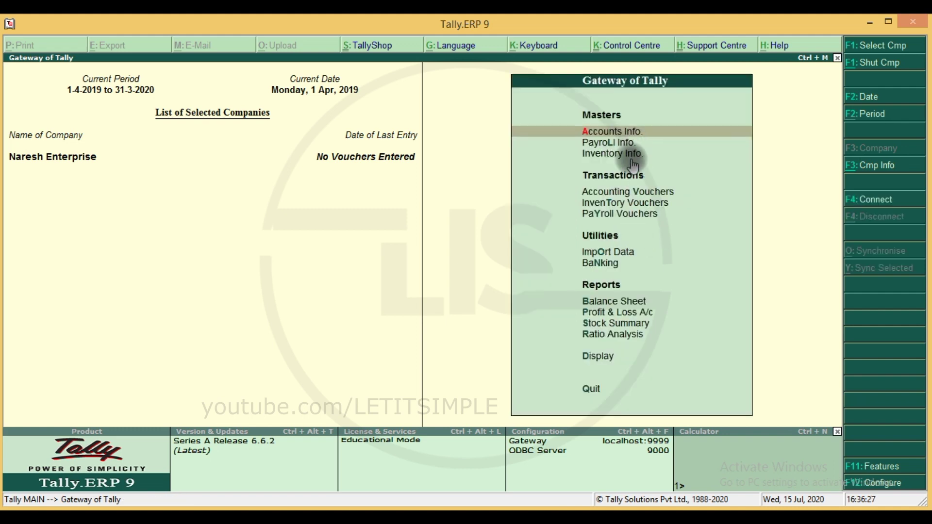
# Review the single and multiple ledger options under Accounts Info., and return to the Gateway of Tally
pyautogui.press('Return')
pyautogui.press('Down')
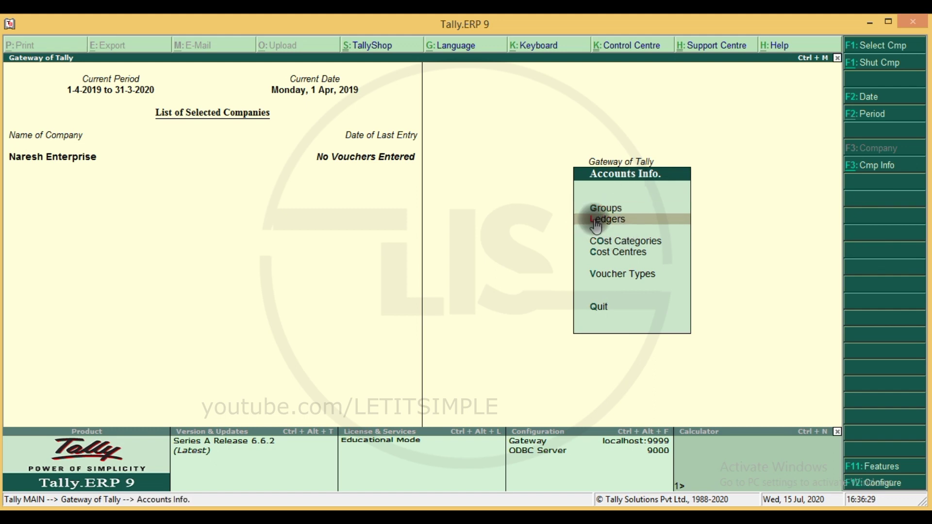
pyautogui.press('Return')
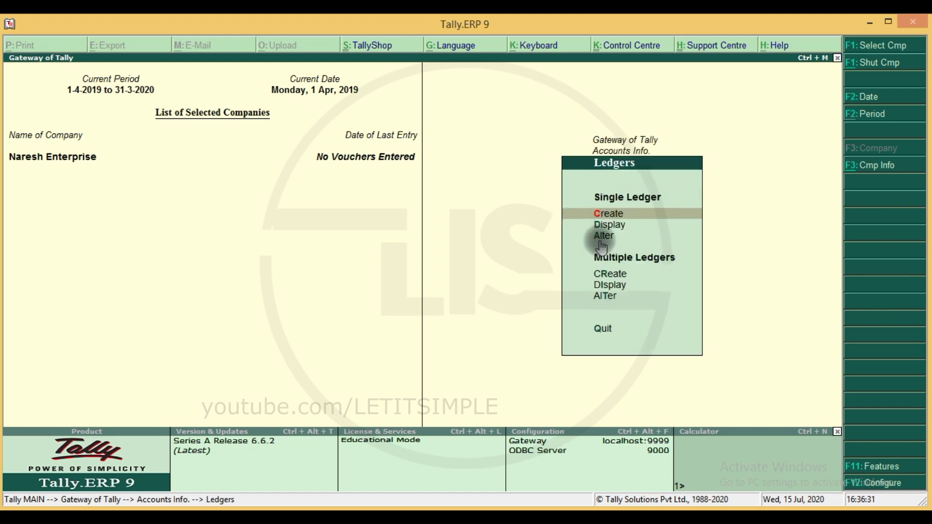
pyautogui.press('Escape')
pyautogui.press('Escape')
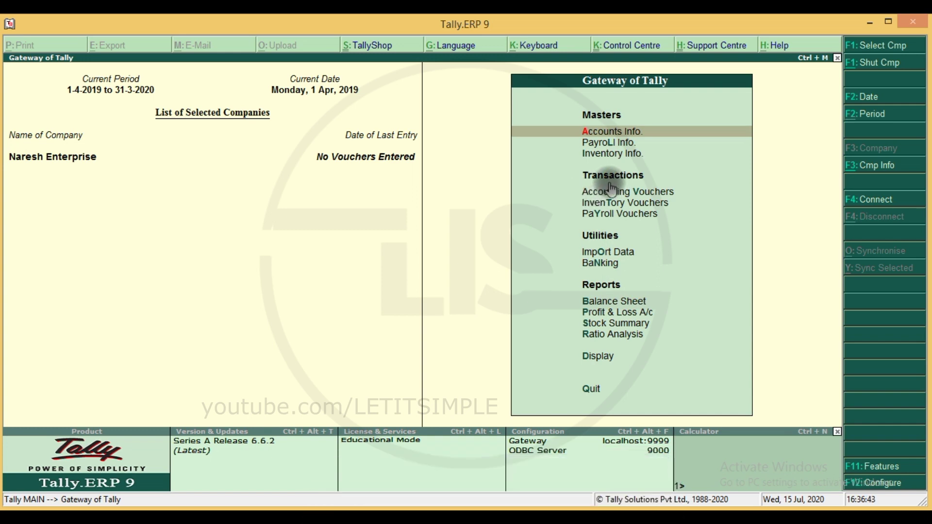
pyautogui.press('Return')
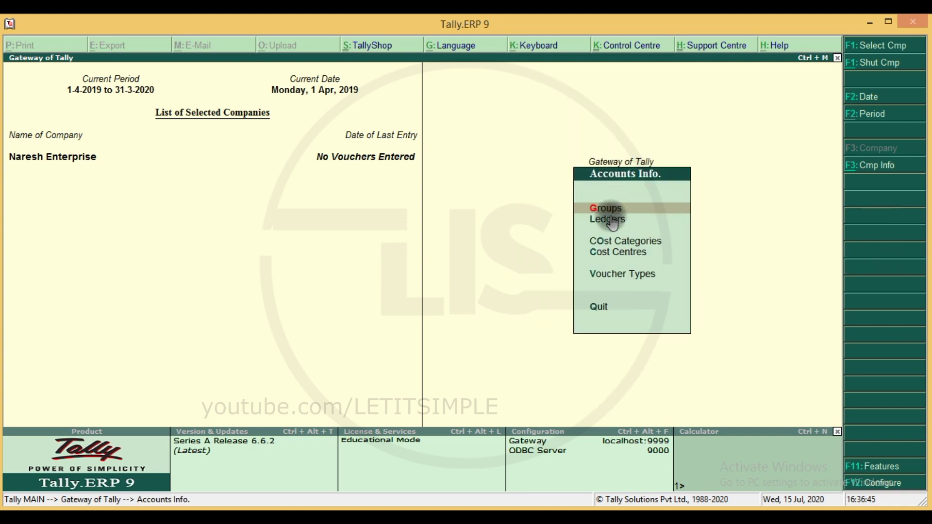
pyautogui.press('Down')
pyautogui.press('Return')
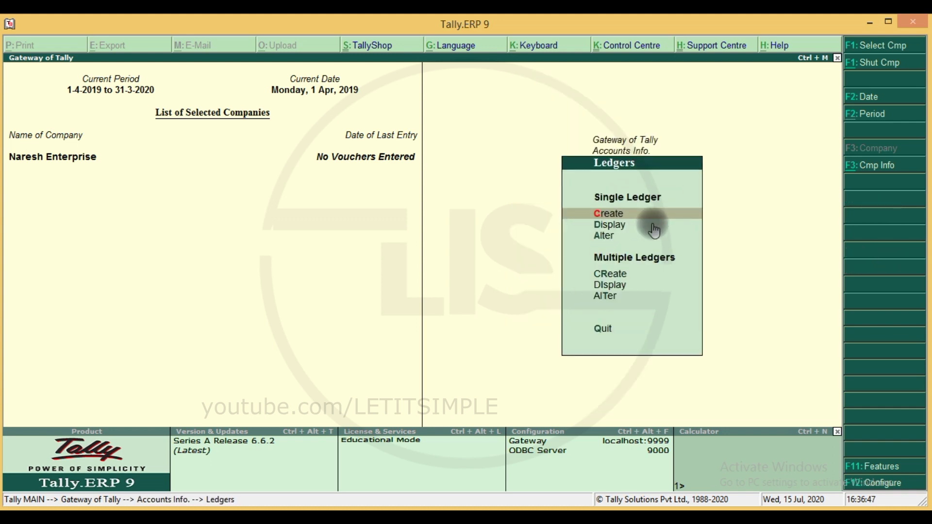
pyautogui.press('Return')
pyautogui.press('Escape')
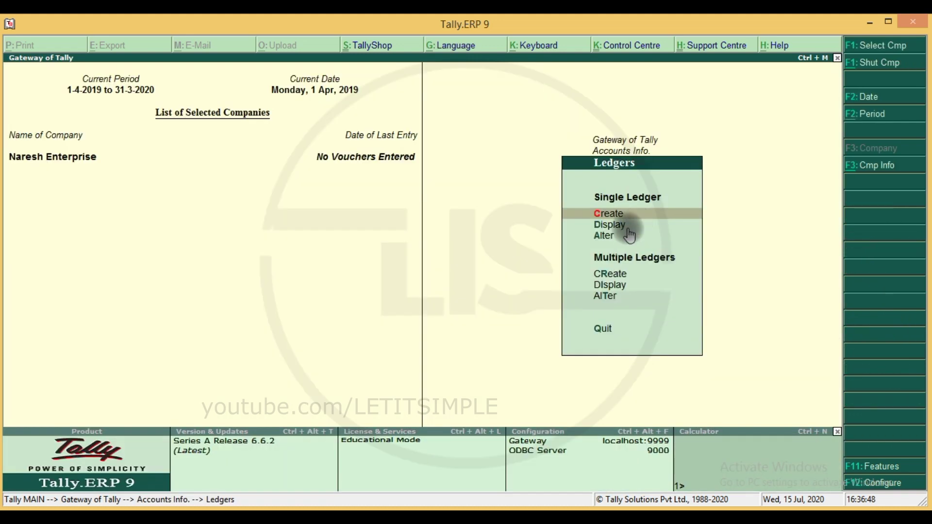
pyautogui.press('Escape')
pyautogui.click(614, 281)
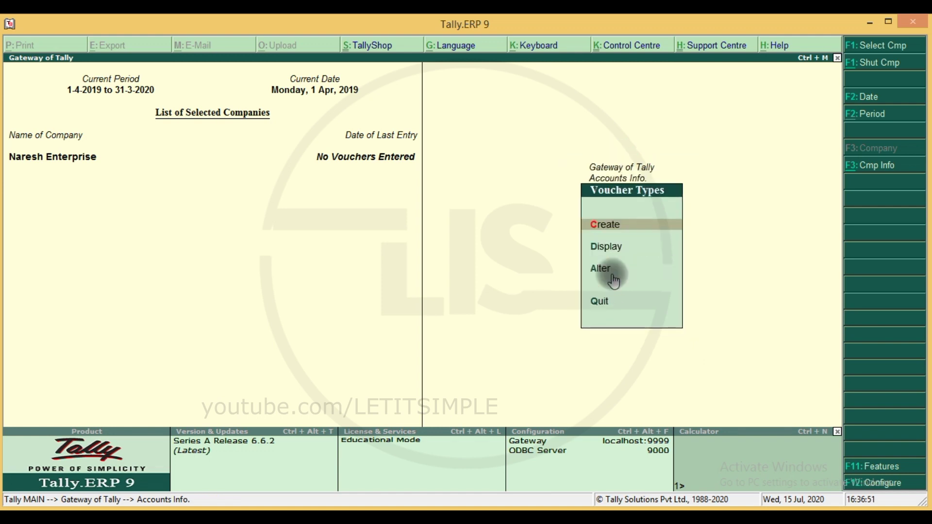
pyautogui.press('Return')
pyautogui.press('Escape')
pyautogui.press('Return')
pyautogui.press('Escape')
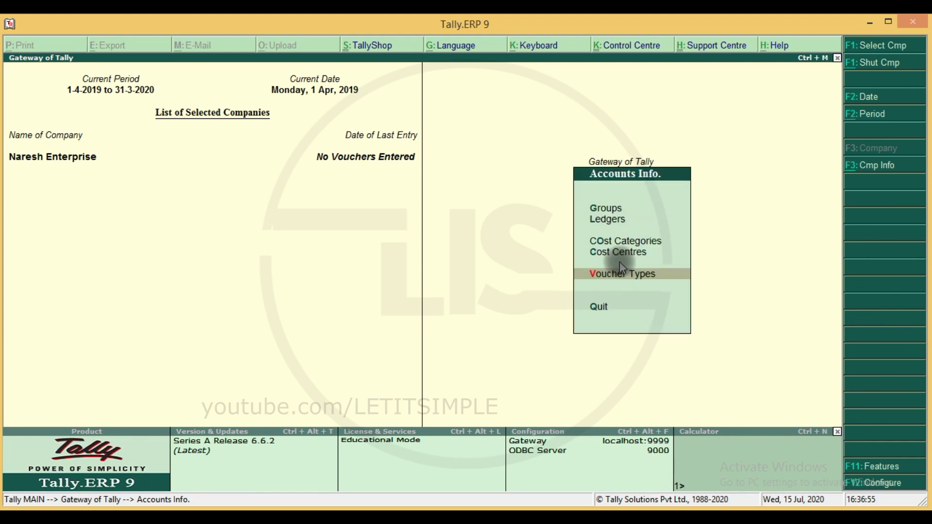
pyautogui.press('Escape')
# Try starting a payment voucher with reference number 36673 dated 1-Apr-2019, and quit it without saving
pyautogui.click(623, 193)
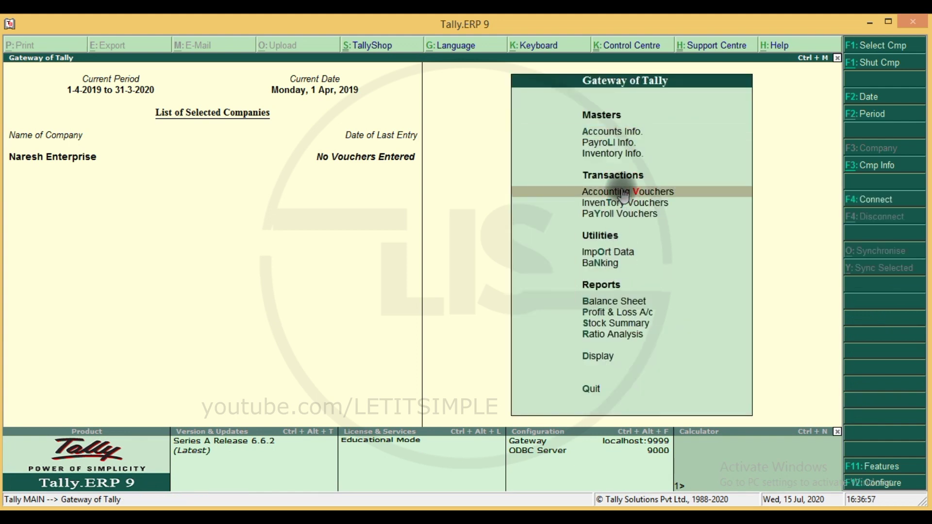
pyautogui.click(623, 195)
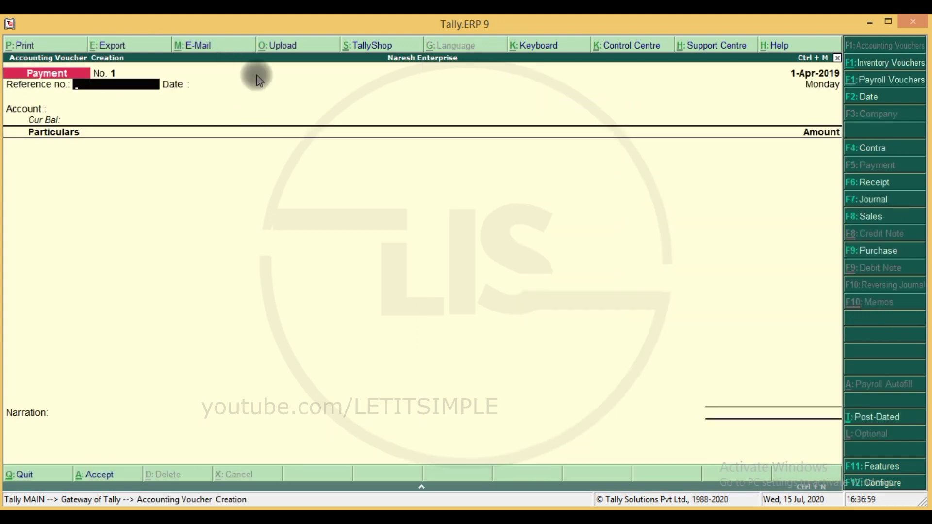
pyautogui.write('36673')
pyautogui.press('Return')
pyautogui.press('Return')
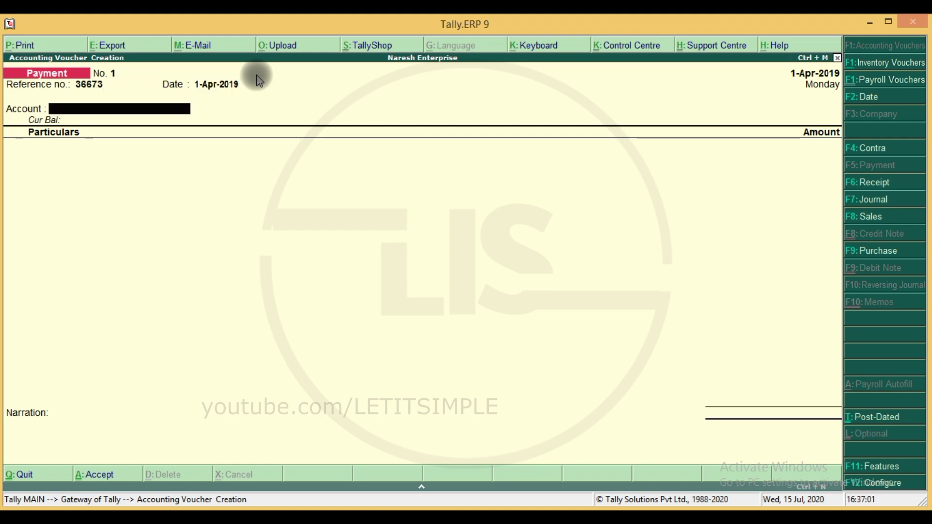
pyautogui.write('C')
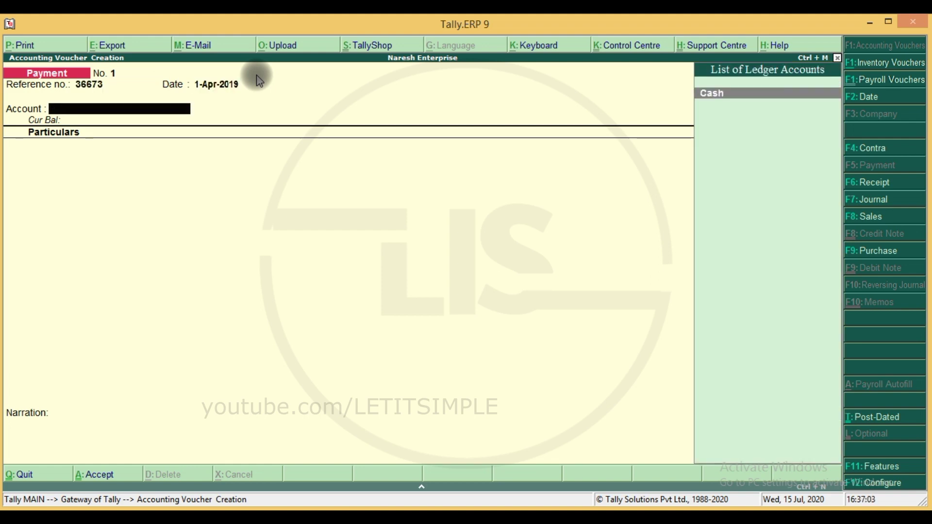
pyautogui.write('B')
pyautogui.press('BackSpace')
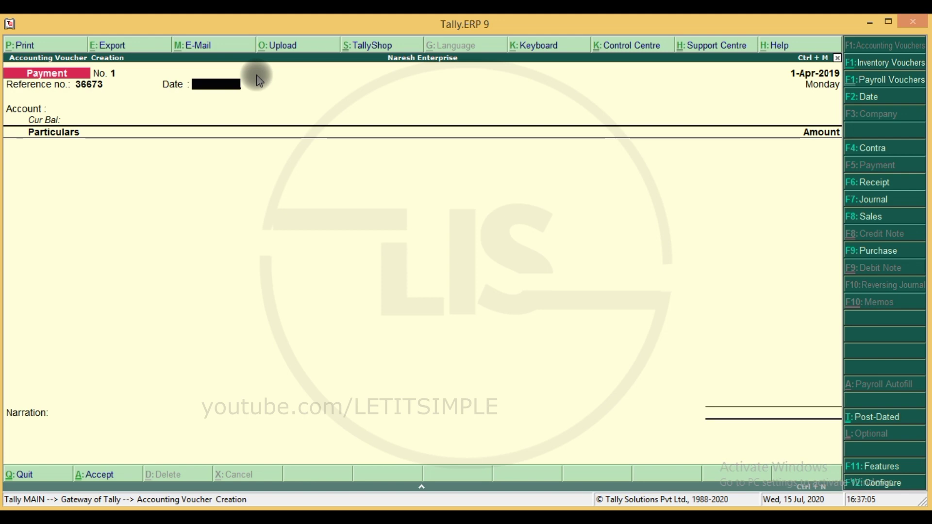
pyautogui.press('Escape')
pyautogui.press('y')
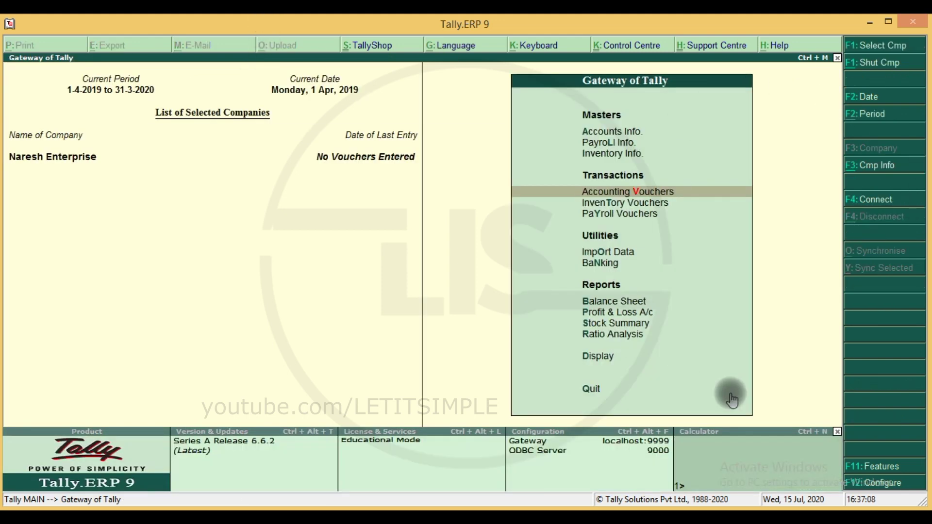
# View the blank single ledger creation form, and return to the Gateway of Tally without creating a ledger
pyautogui.click(621, 133)
pyautogui.click(620, 136)
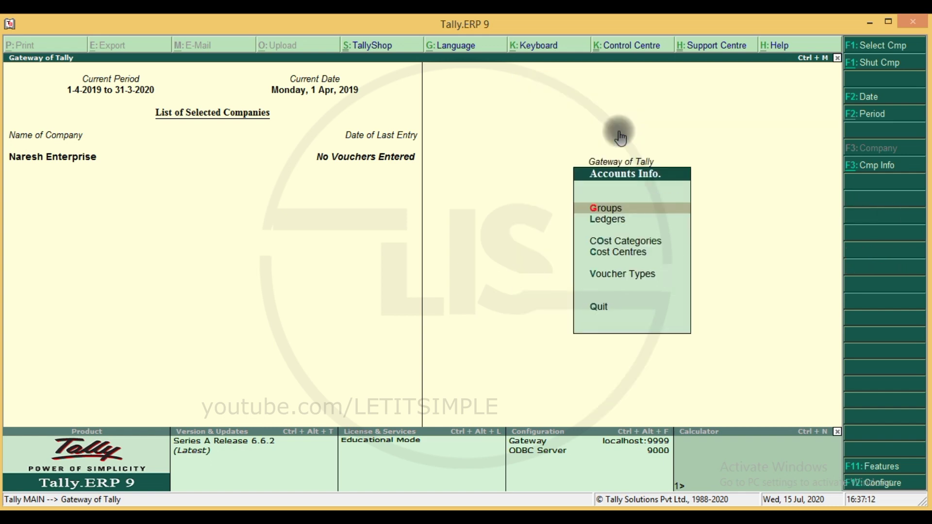
pyautogui.click(612, 222)
pyautogui.click(612, 222)
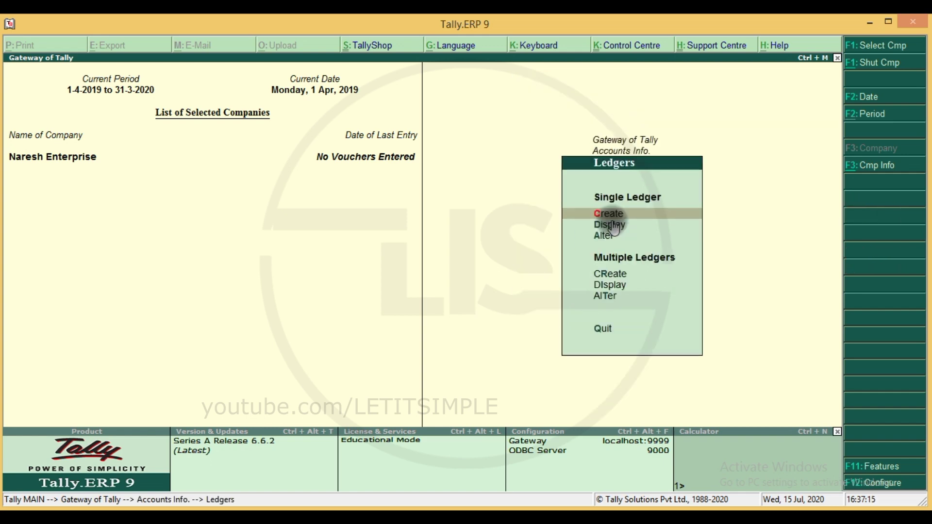
pyautogui.click(609, 213)
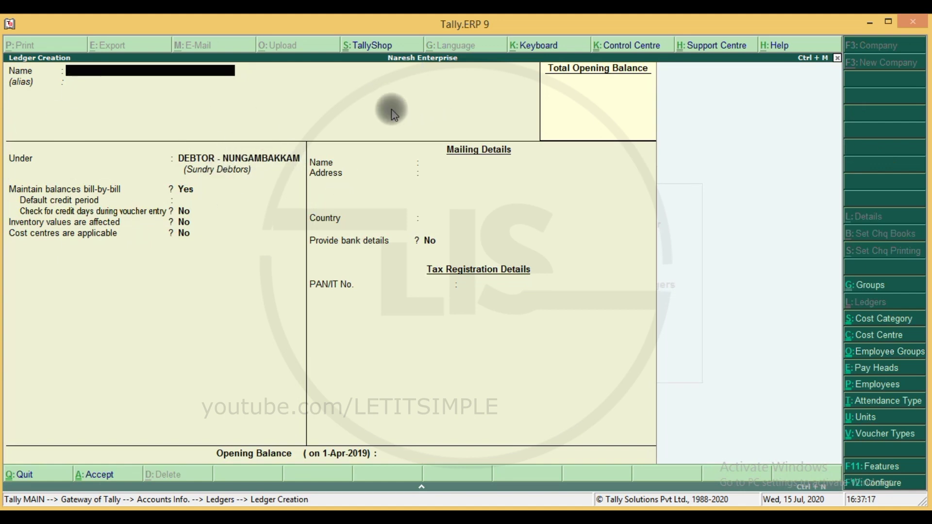
pyautogui.press('Escape')
pyautogui.press('Escape')
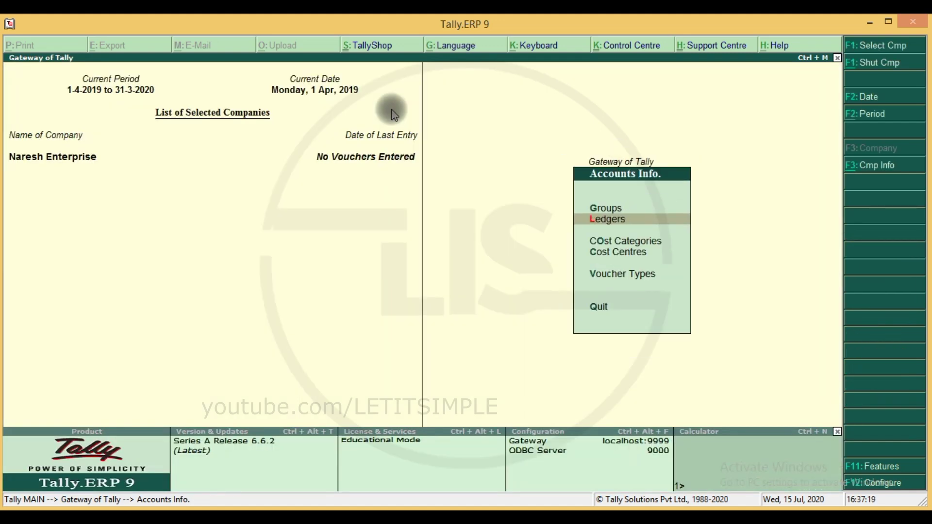
pyautogui.press('Escape')
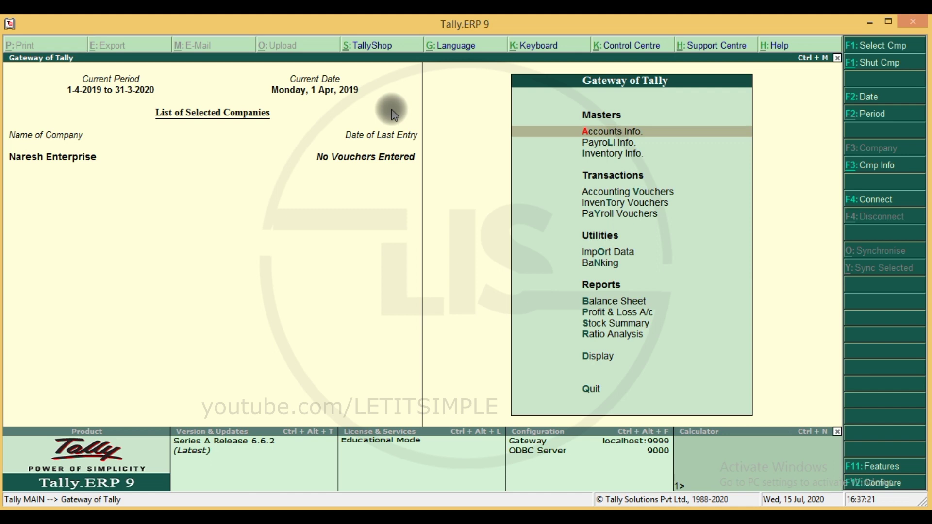